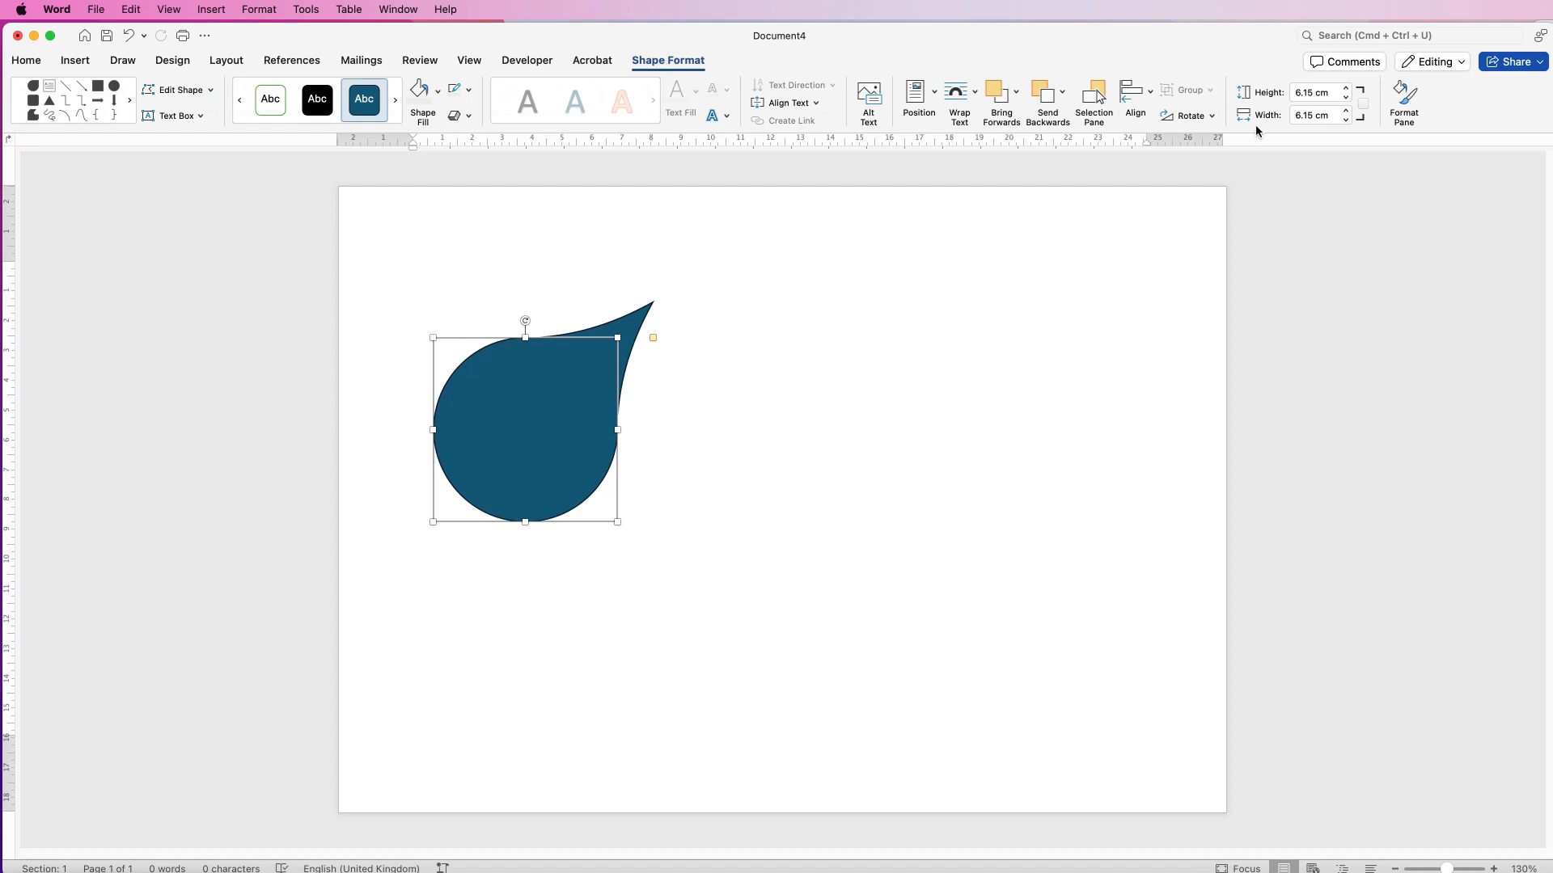
# Set the teardrop shape's rotation to 136° so its tip points downwards.
pyautogui.click(1211, 115)
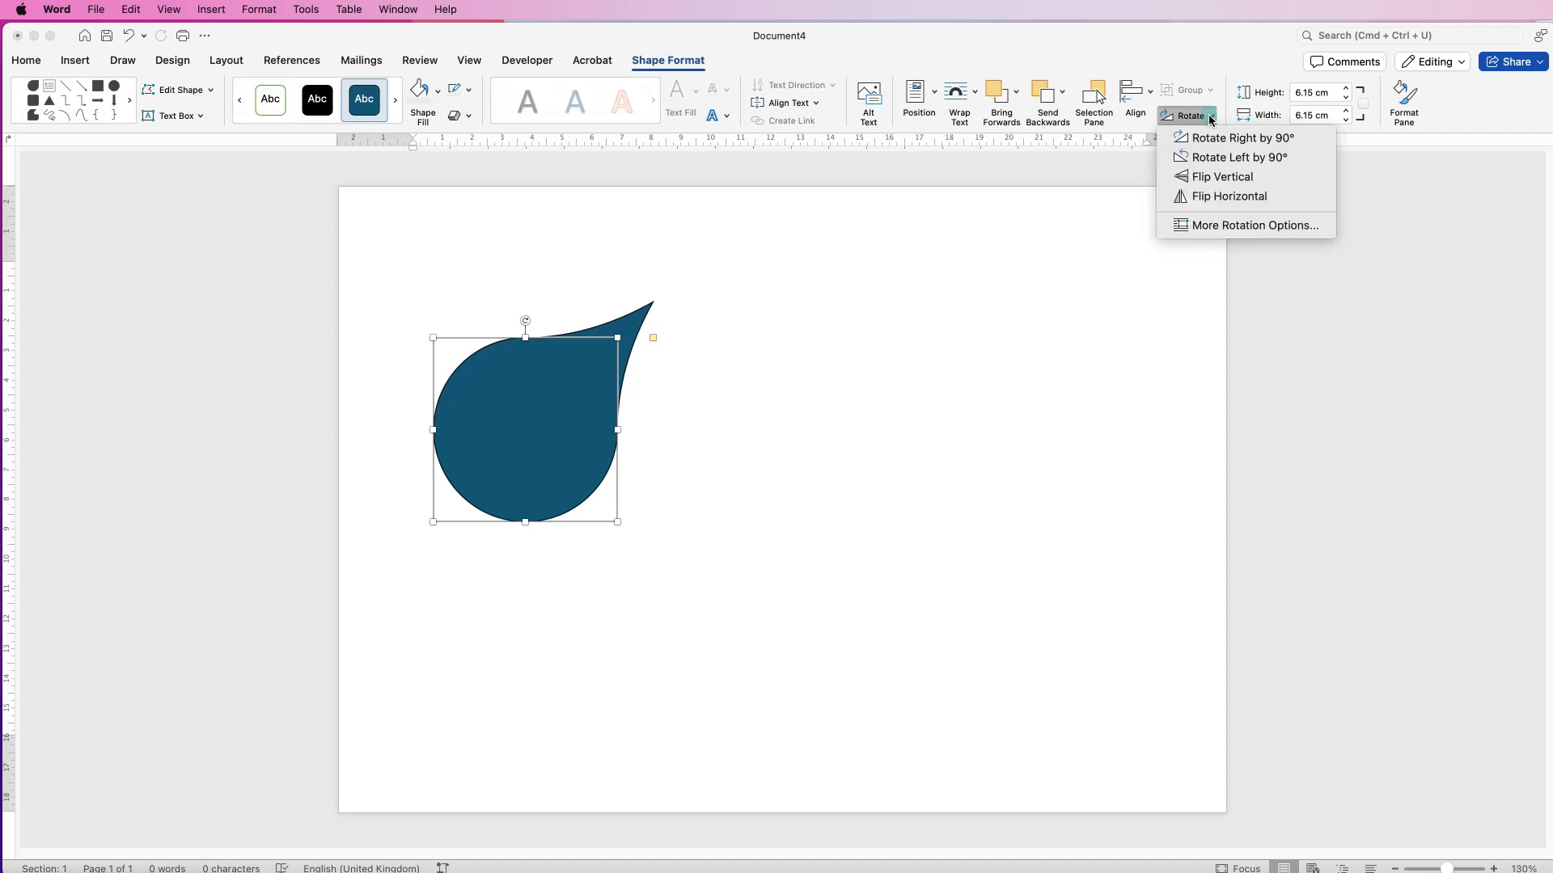
pyautogui.click(1213, 226)
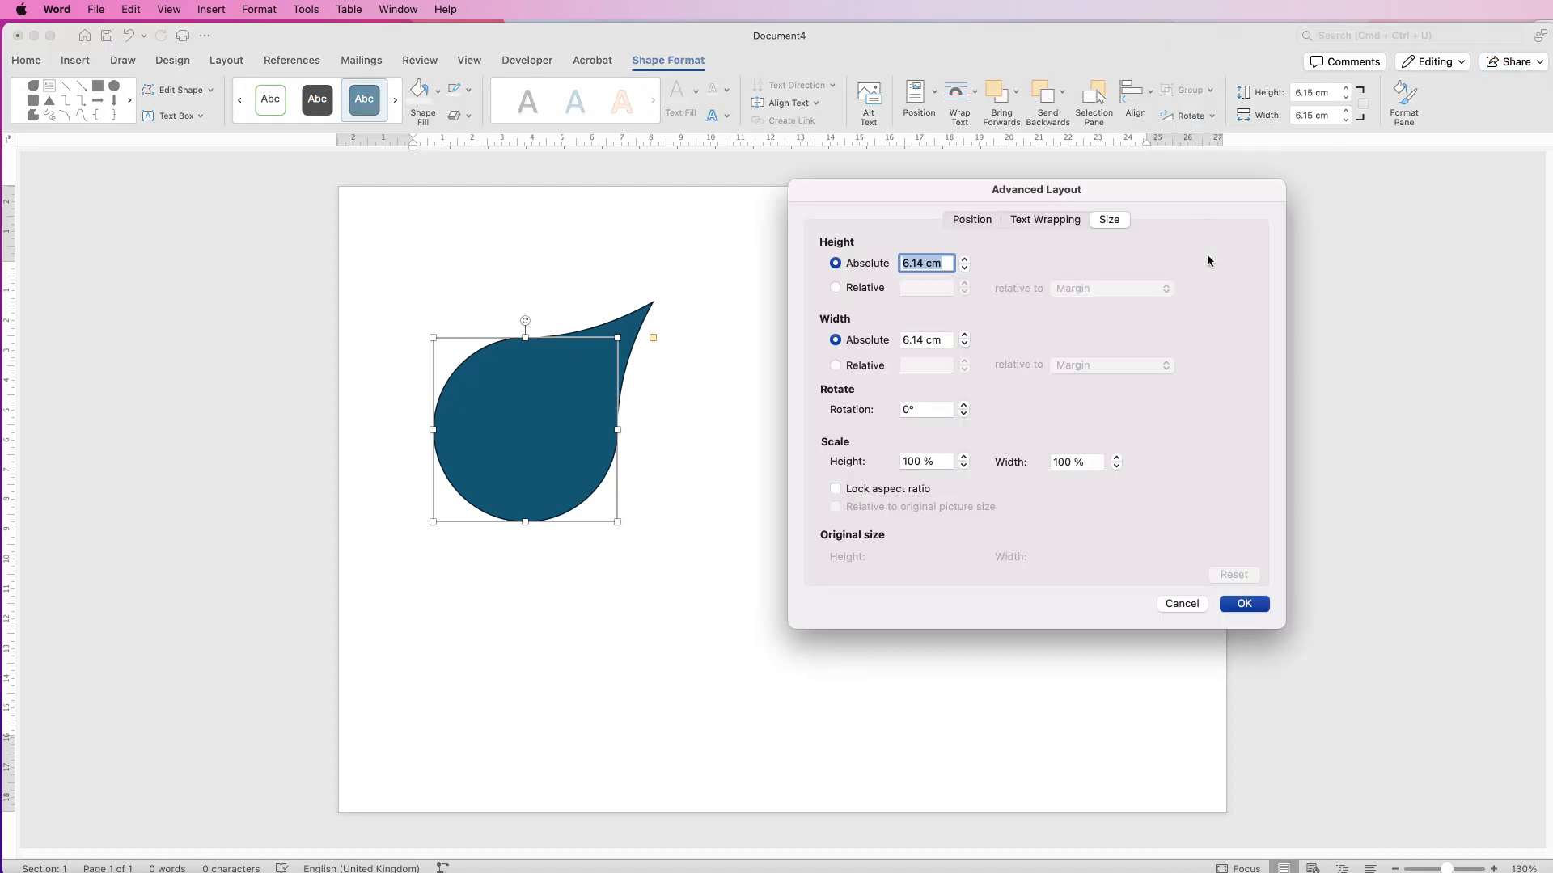
pyautogui.doubleClick(920, 410)
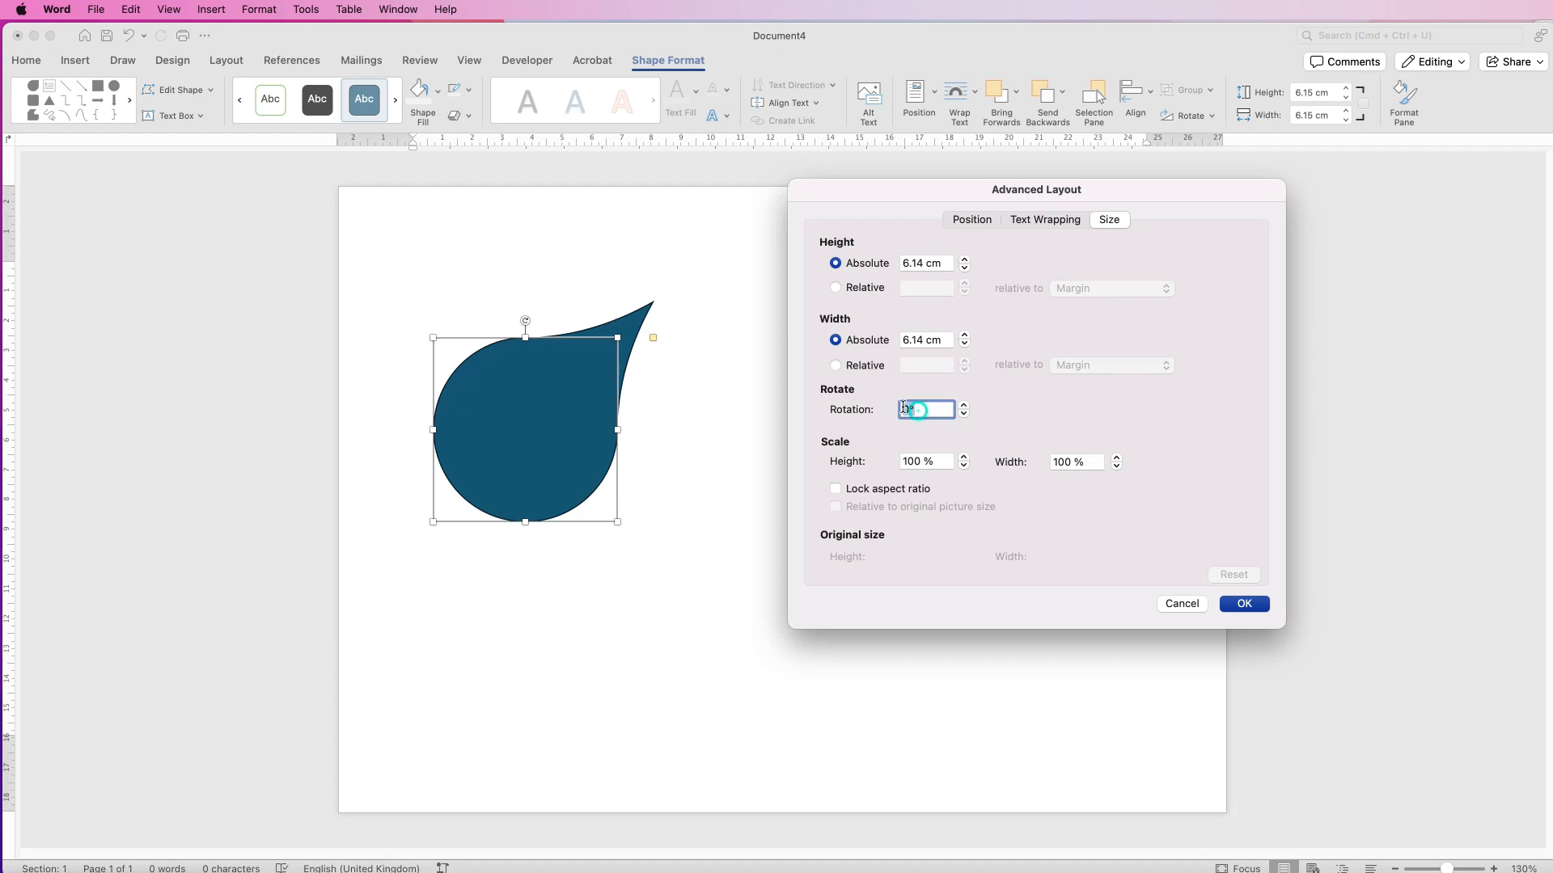
pyautogui.write('136')
pyautogui.press('Return')
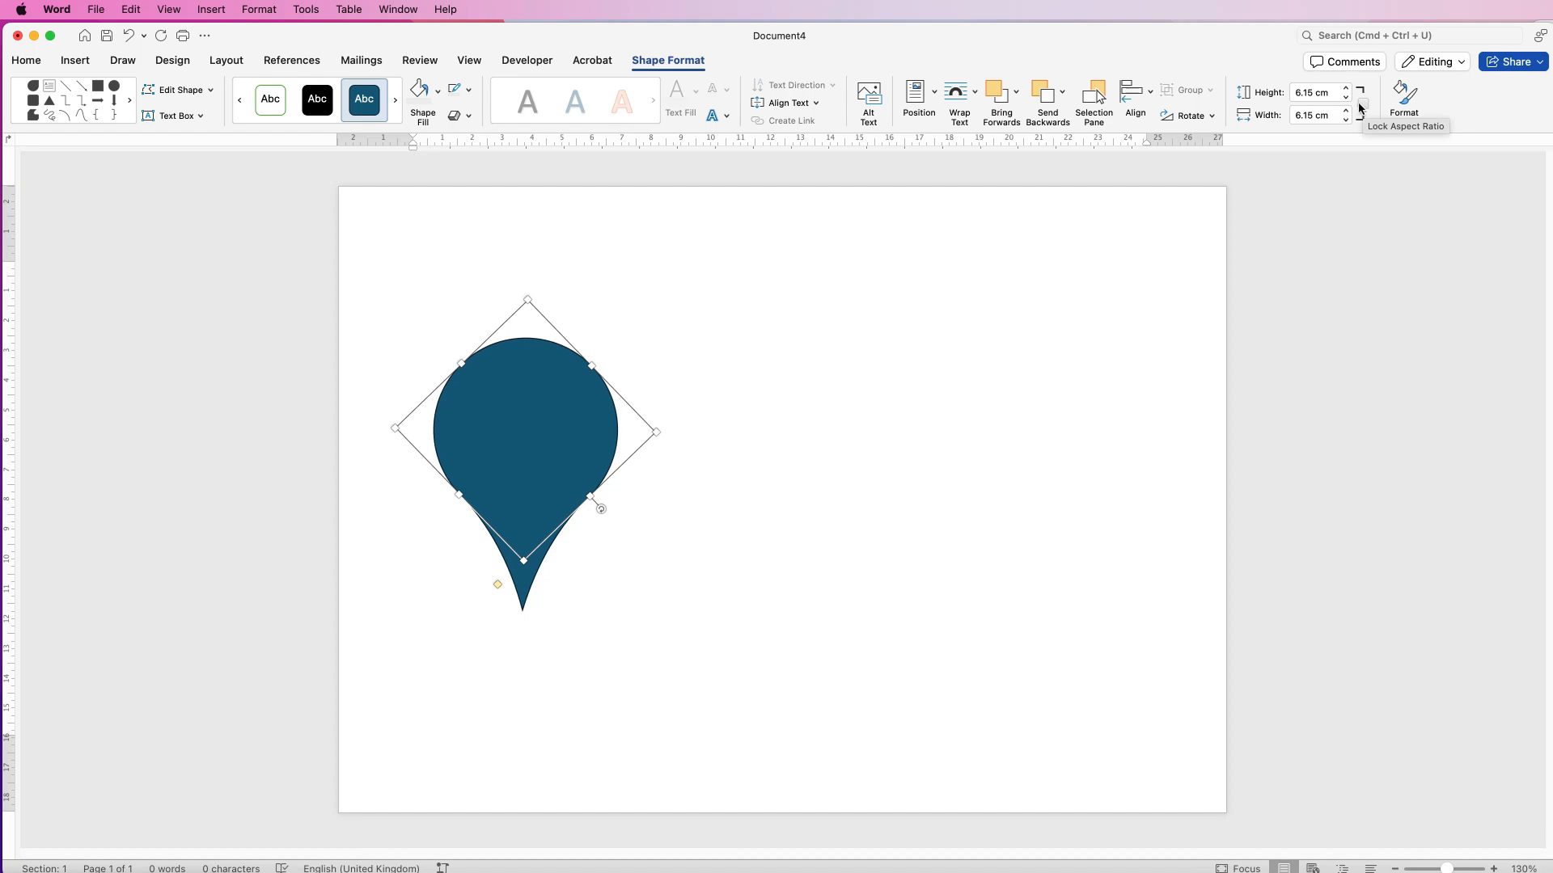
# Resize the teardrop to 3 cm high with its aspect ratio locked, and remove its outline.
pyautogui.click(1361, 105)
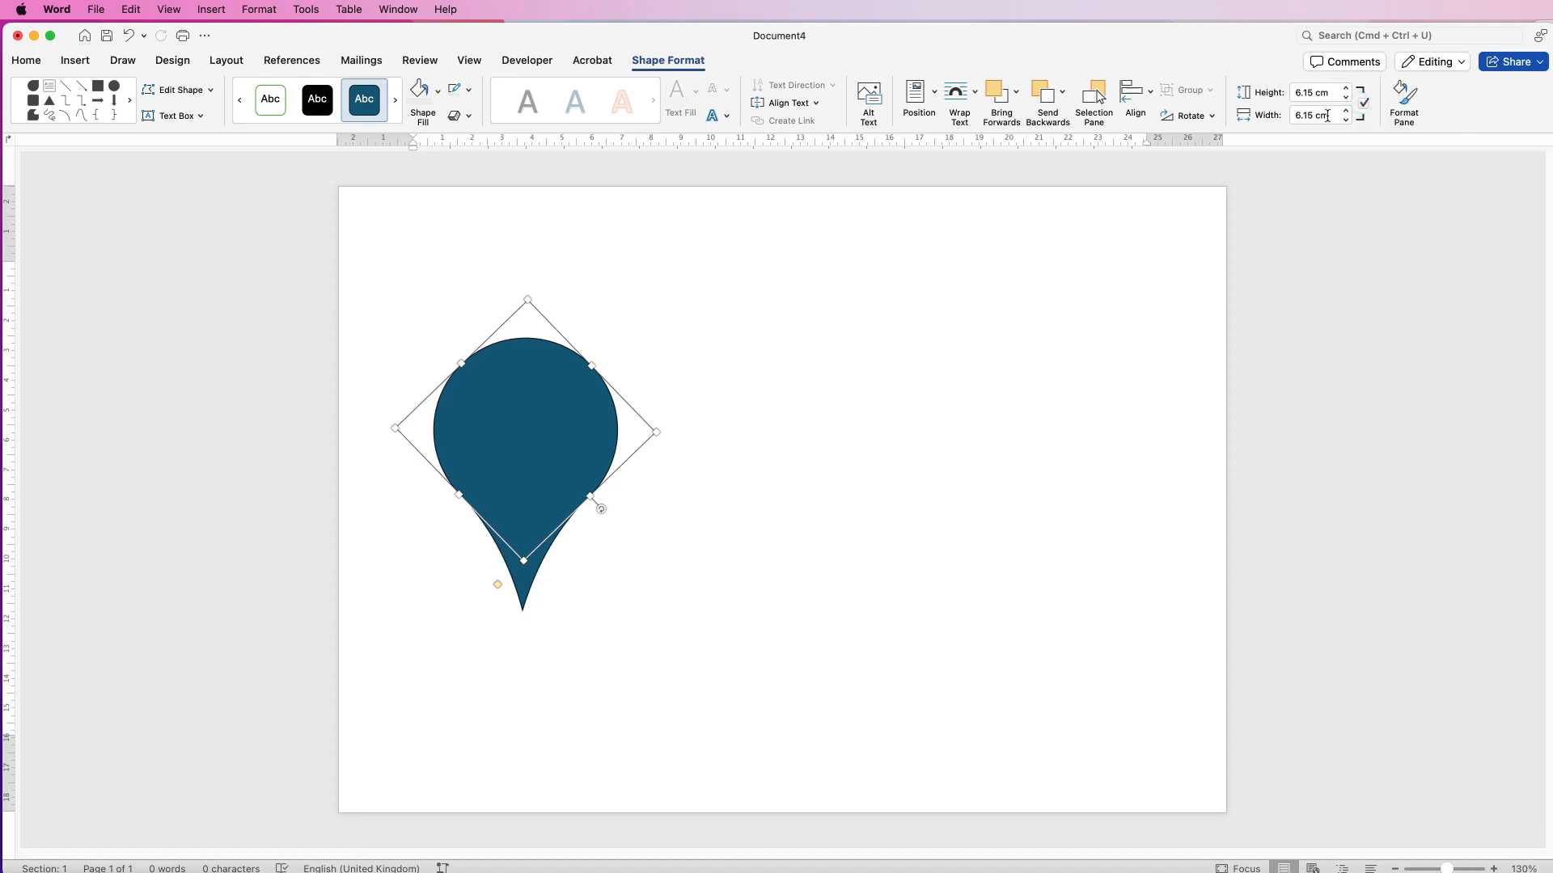
pyautogui.doubleClick(1314, 93)
pyautogui.write('3')
pyautogui.press('Return')
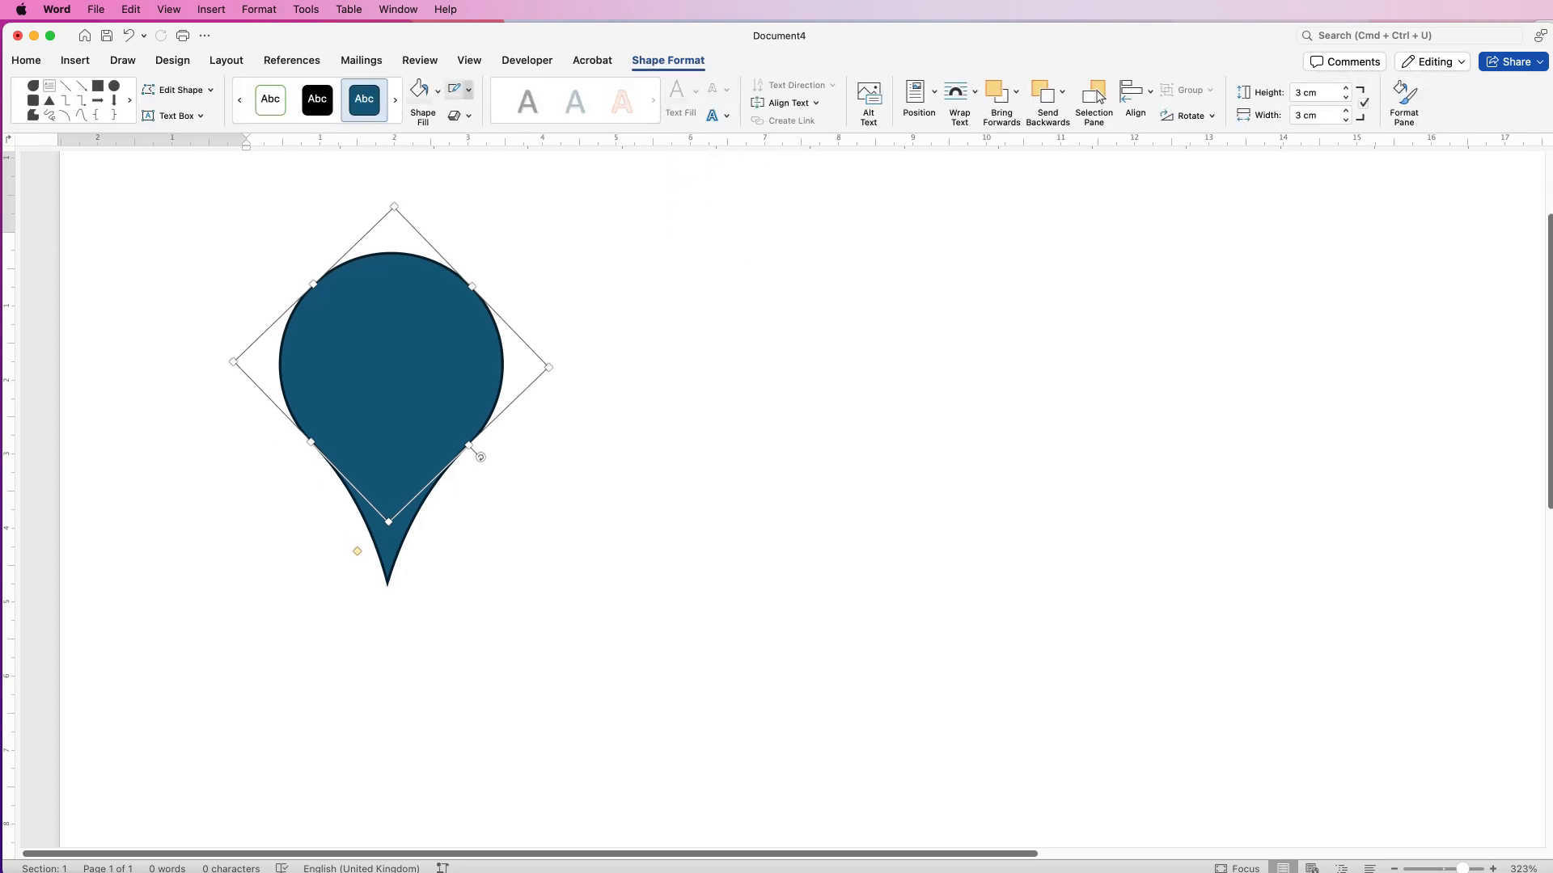
pyautogui.click(468, 91)
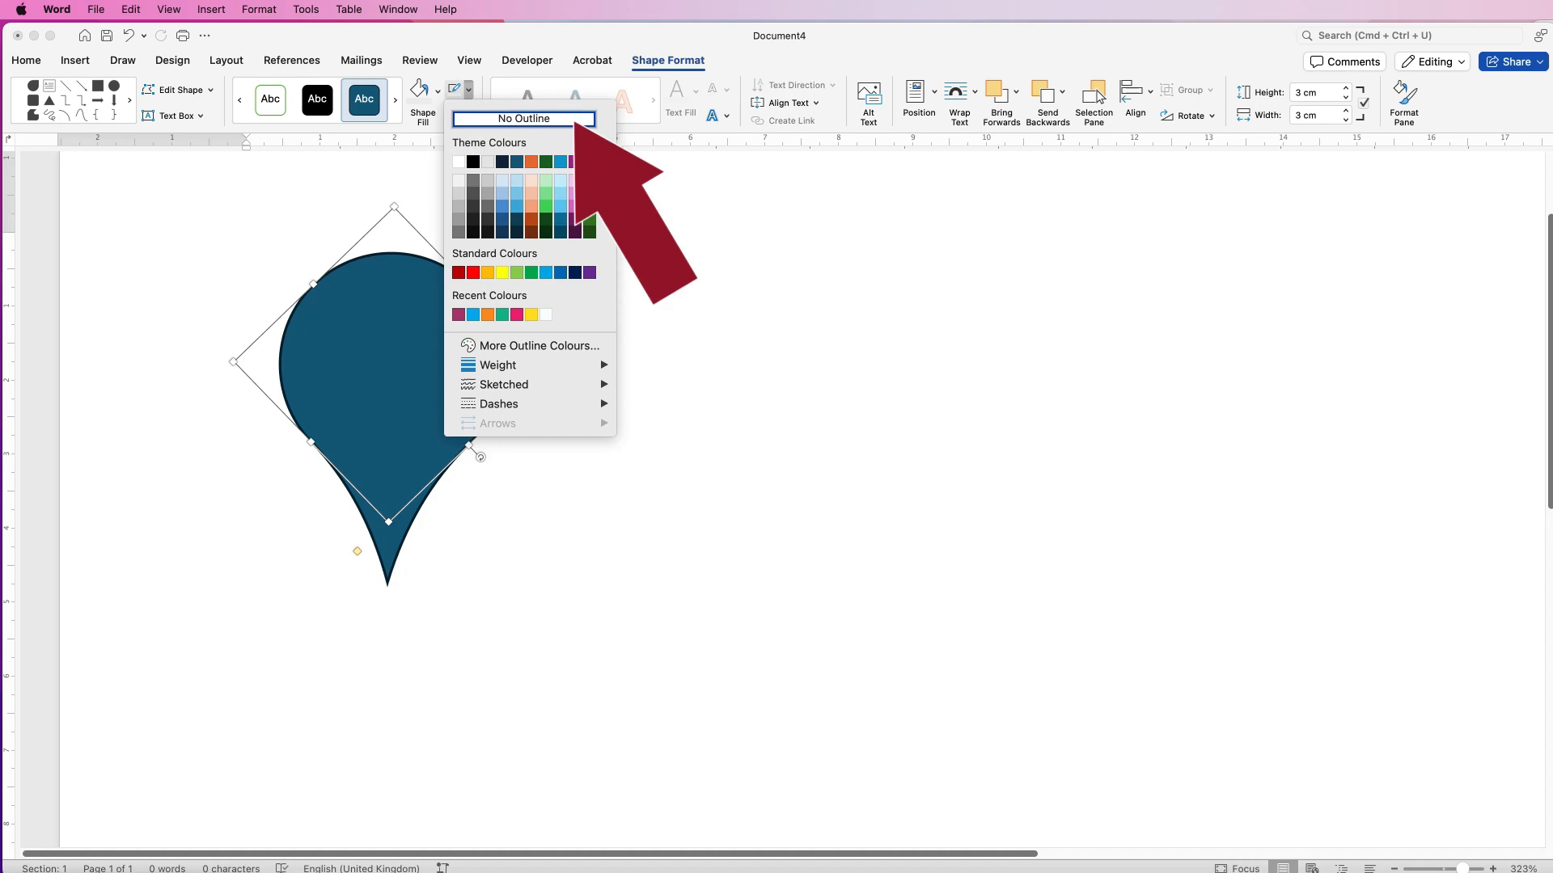
pyautogui.click(525, 119)
pyautogui.click(437, 91)
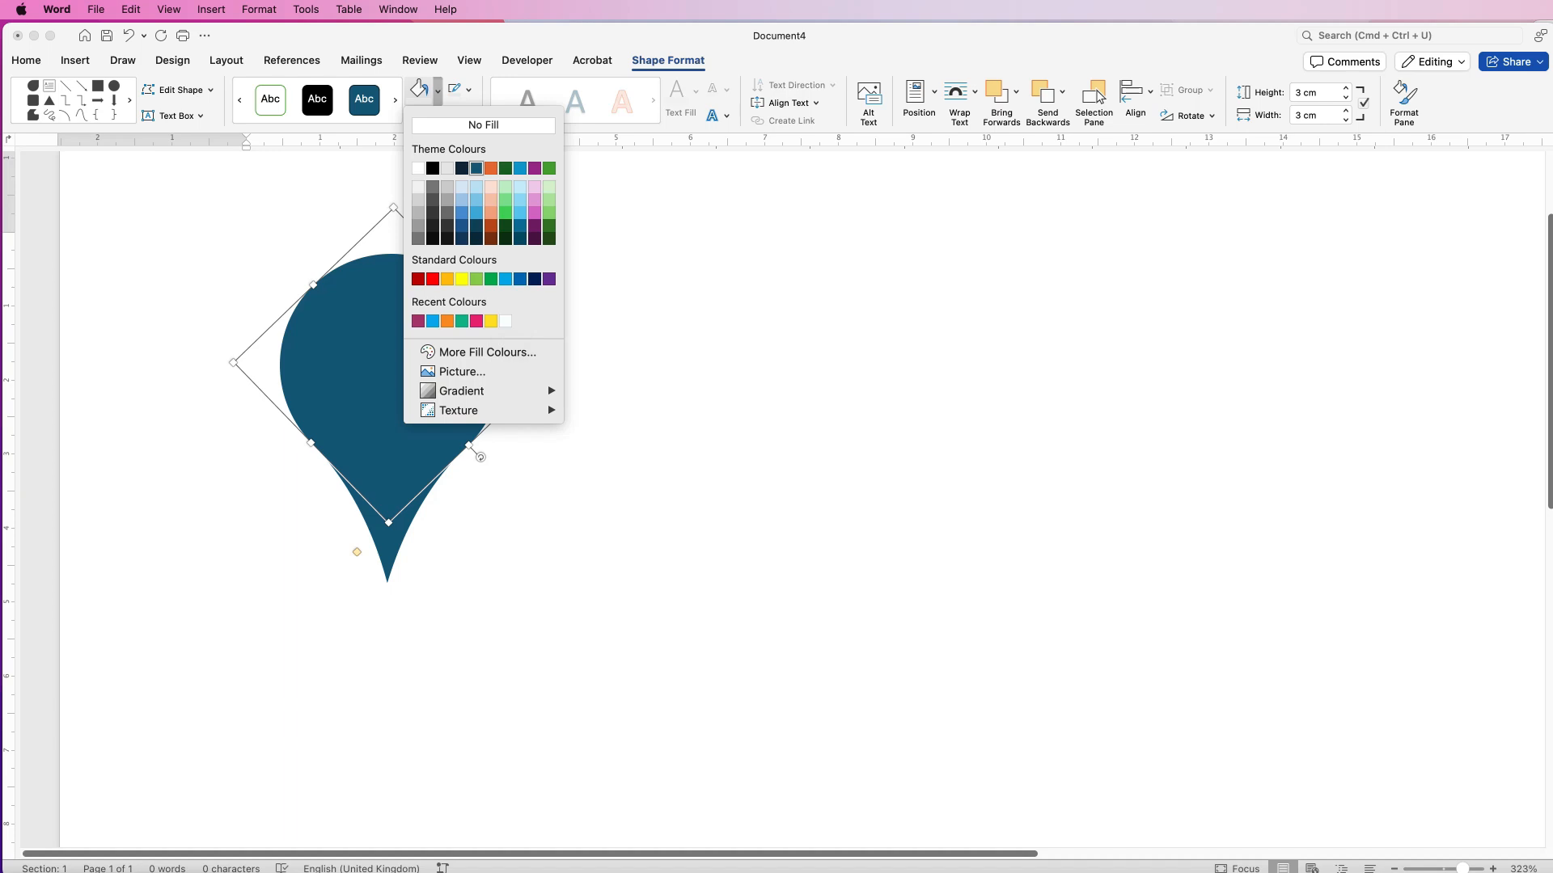
pyautogui.click(487, 352)
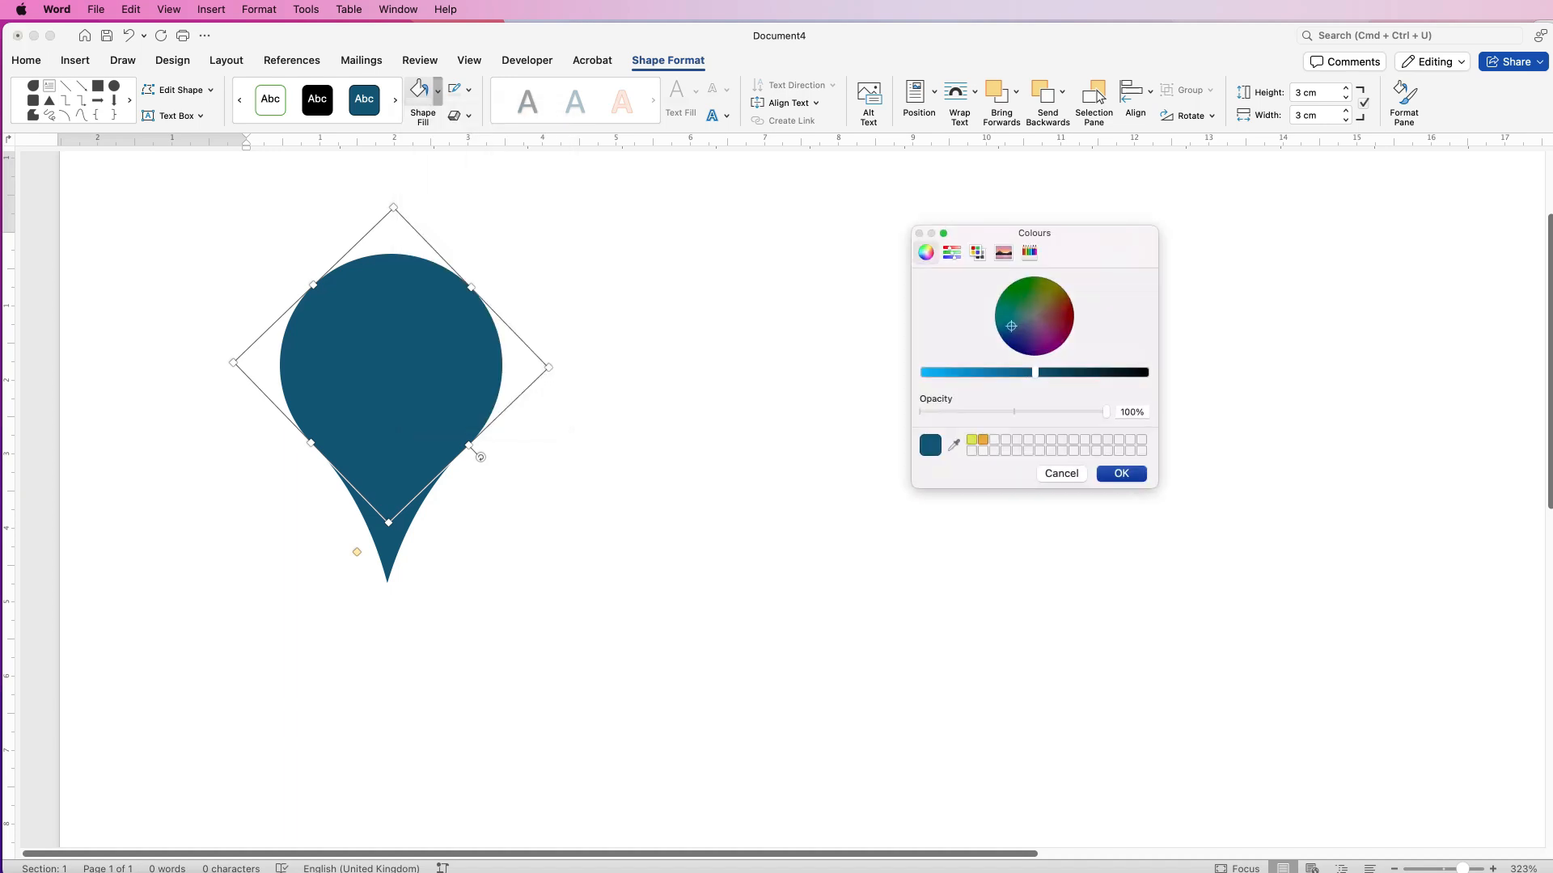
pyautogui.moveTo(1016, 372); pyautogui.dragTo(949, 372)
pyautogui.moveTo(1011, 325)
pyautogui.mouseDown()
pyautogui.moveTo(1051, 338)
pyautogui.moveTo(1030, 296)
pyautogui.mouseUp()
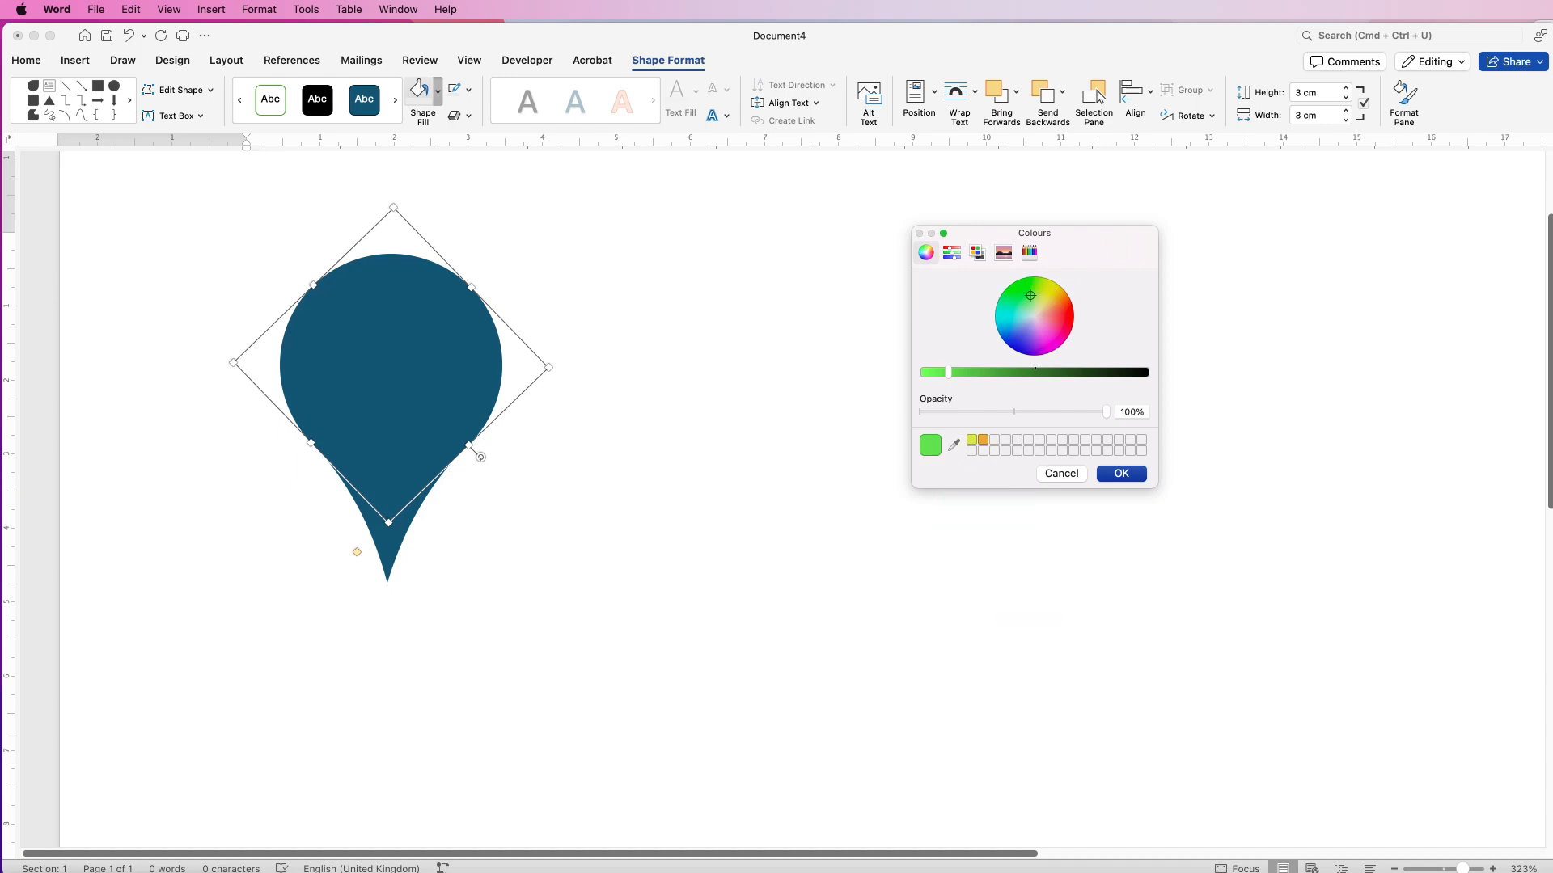
pyautogui.press('Return')
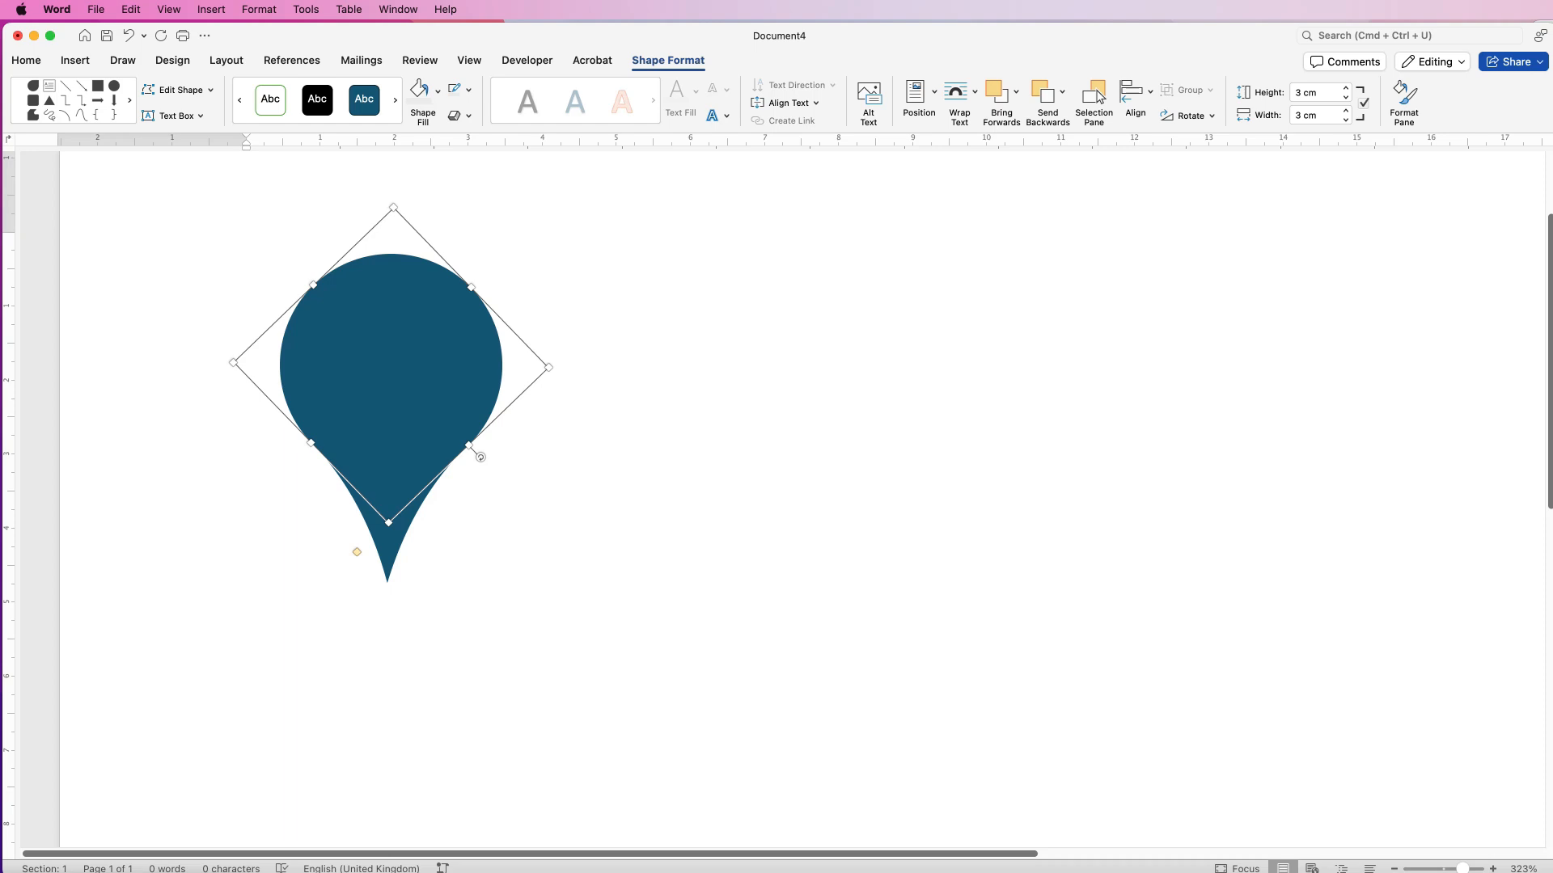
# Draw a small circle about 0.43 cm in diameter just below the teardrop's tip.
pyautogui.click(76, 60)
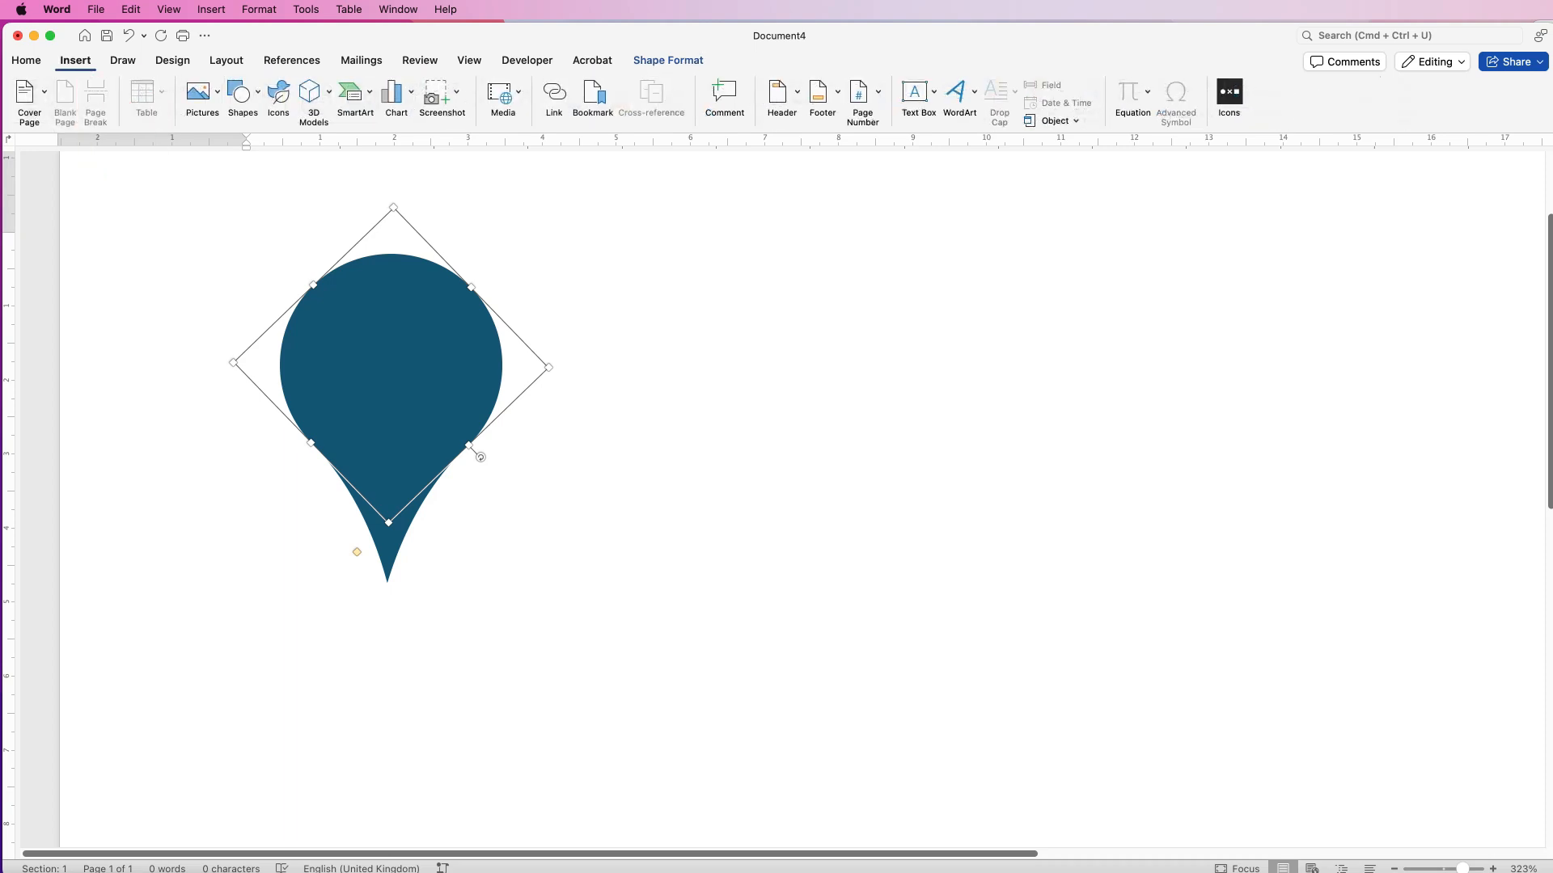
pyautogui.click(241, 92)
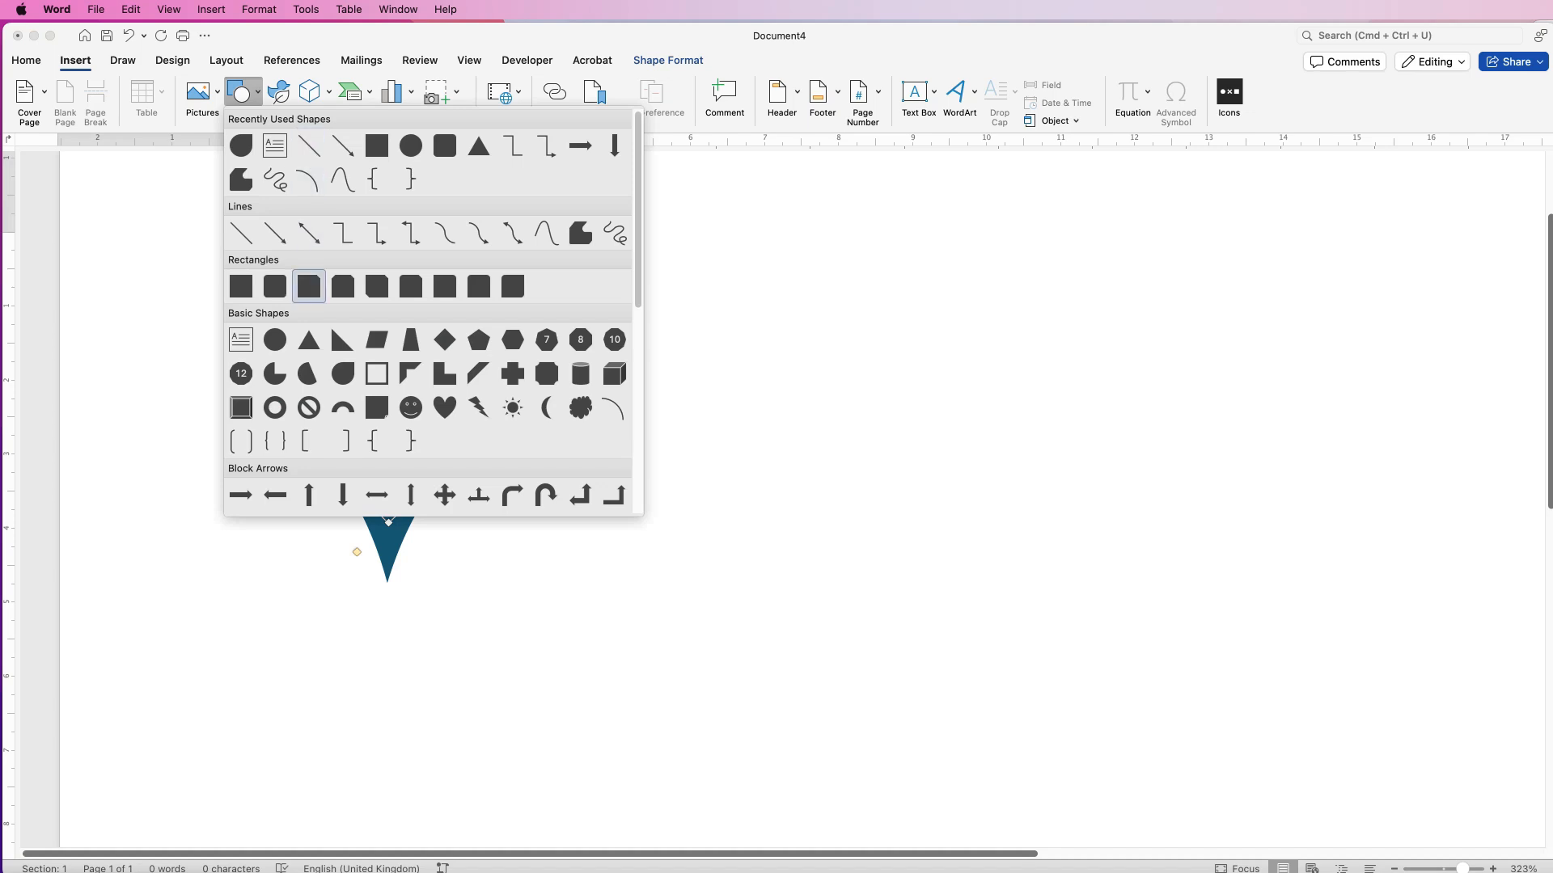
pyautogui.click(271, 338)
pyautogui.moveTo(357, 585)
pyautogui.mouseDown()
pyautogui.moveTo(392, 619)
pyautogui.moveTo(388, 600)
pyautogui.mouseUp()
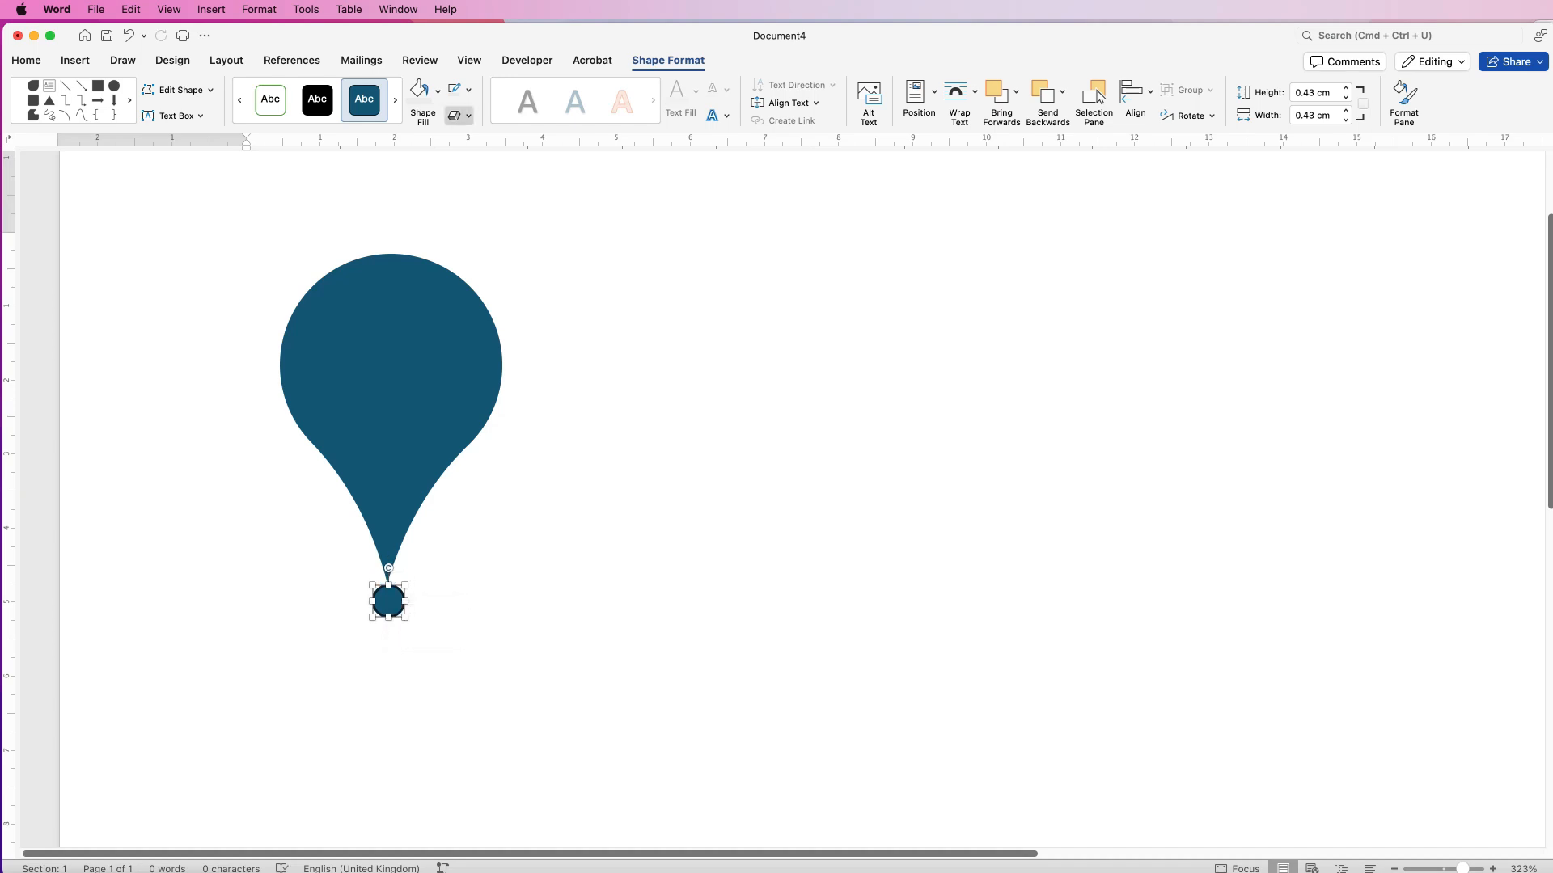
# Give the small circle a grey 3 pt outline and move it up against the teardrop's tip.
pyautogui.click(469, 89)
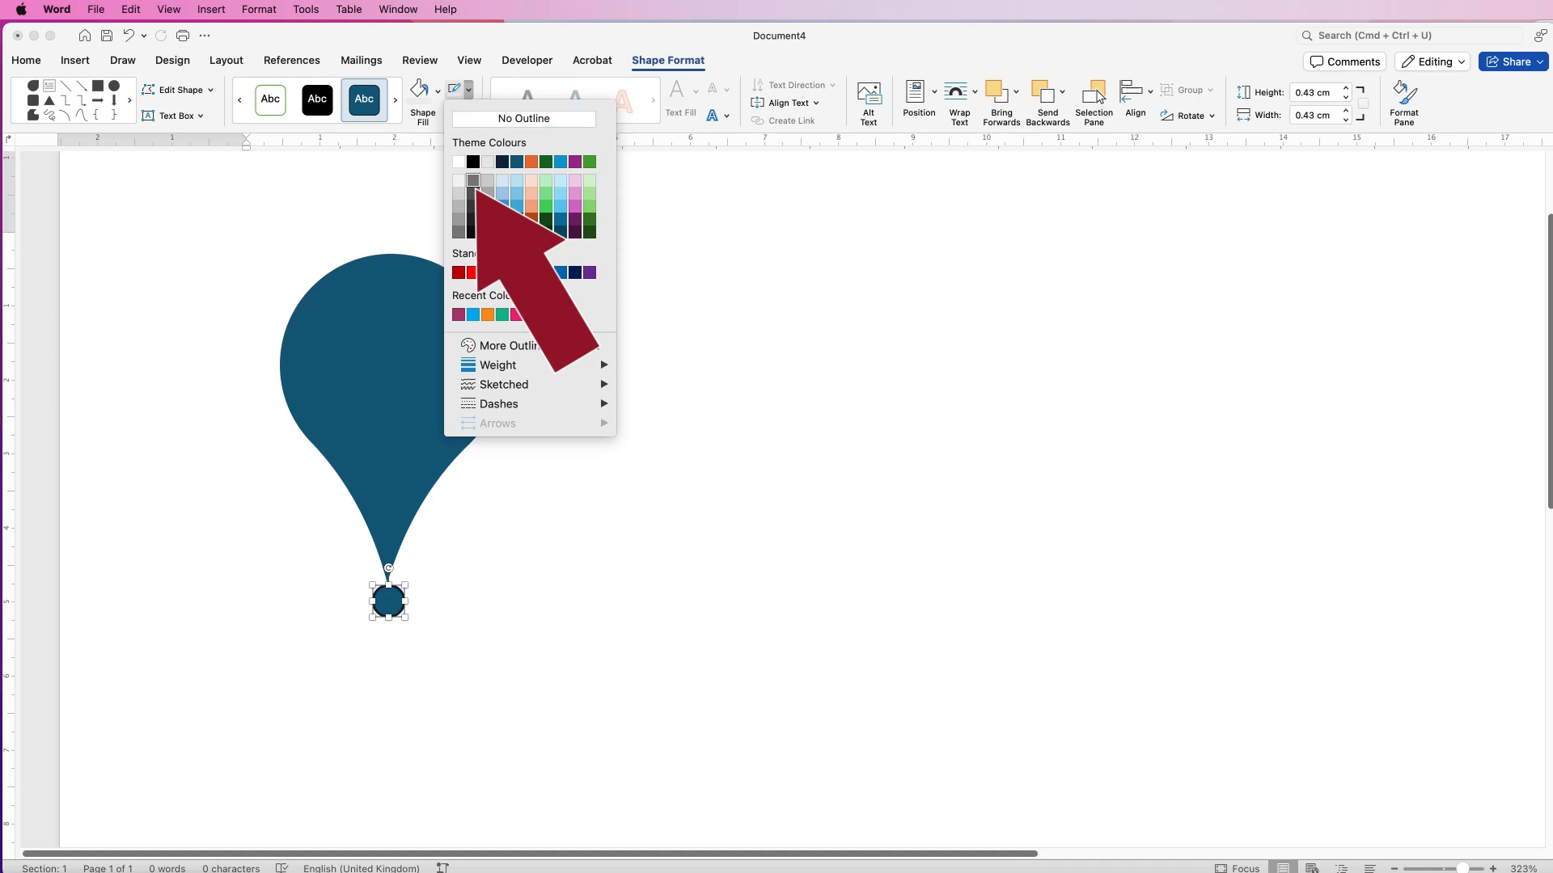
pyautogui.click(473, 179)
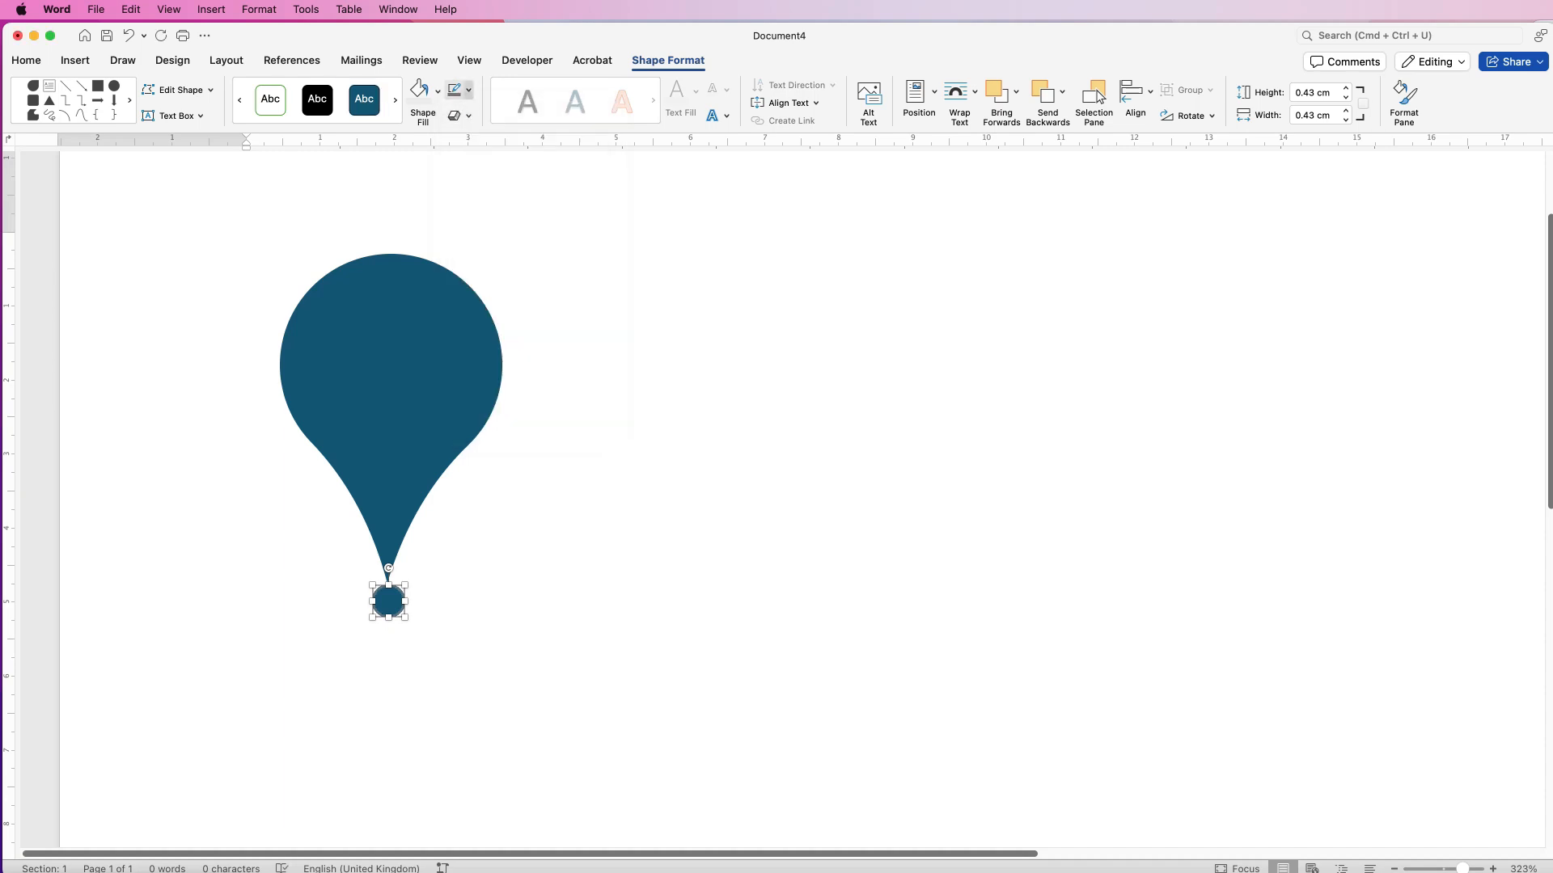
pyautogui.click(468, 90)
pyautogui.moveTo(514, 367)
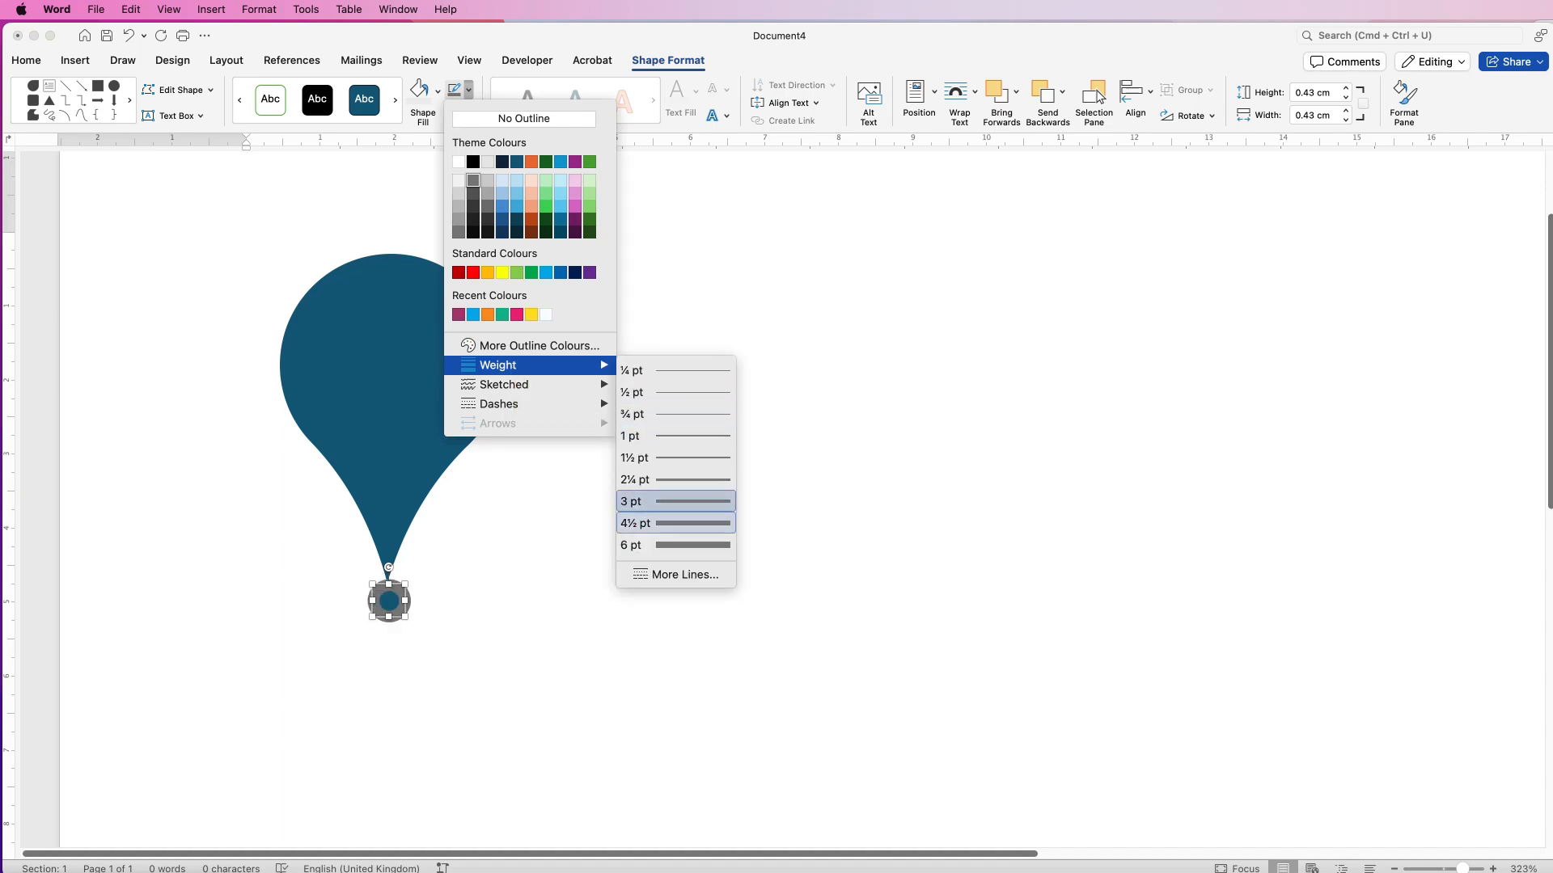
pyautogui.click(675, 501)
pyautogui.moveTo(721, 578)
pyautogui.mouseDown()
pyautogui.moveTo(717, 634)
pyautogui.moveTo(760, 607)
pyautogui.moveTo(721, 575)
pyautogui.moveTo(718, 596)
pyautogui.moveTo(735, 596)
pyautogui.moveTo(721, 579)
pyautogui.moveTo(716, 595)
pyautogui.moveTo(717, 556)
pyautogui.mouseUp()
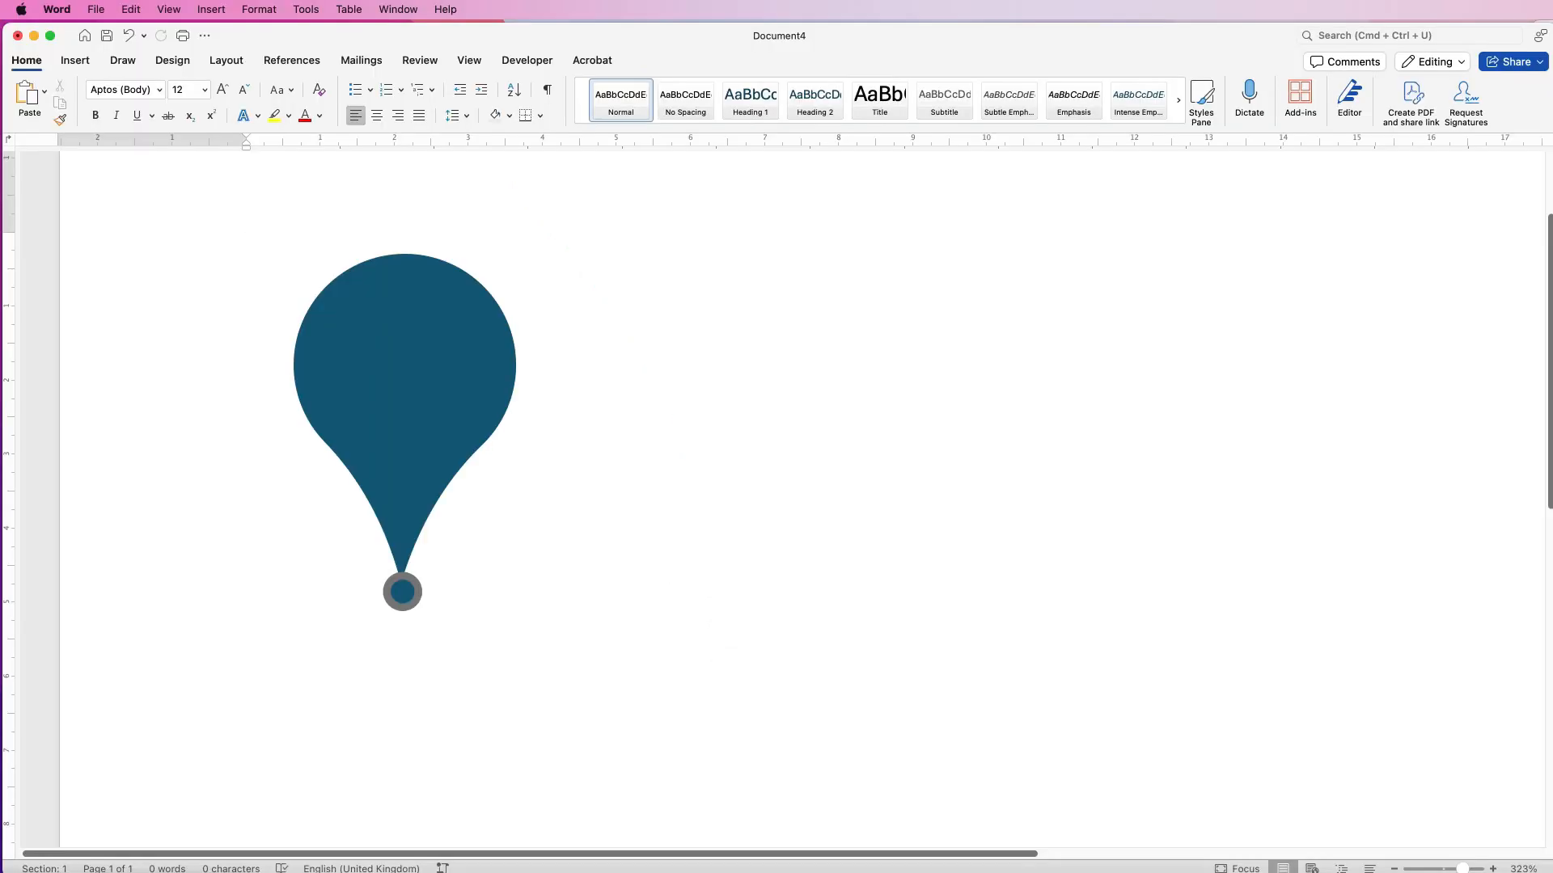
# Draw a rounded rectangle about 6.35 cm high and 3.61 cm wide beside the teardrop pin.
pyautogui.scroll(-1, 405, 413)
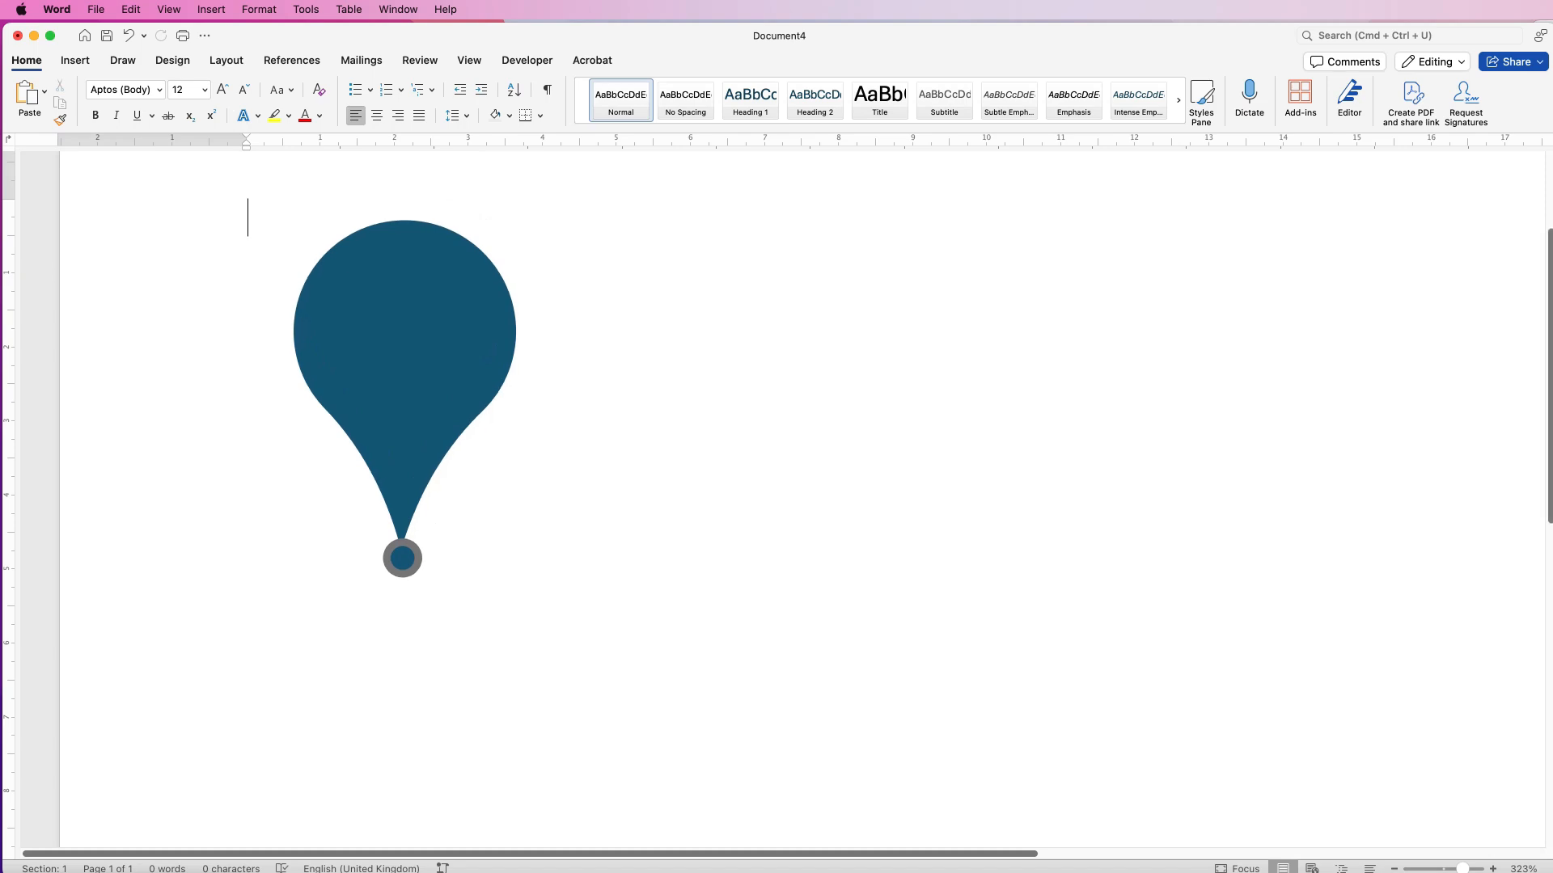
pyautogui.click(75, 60)
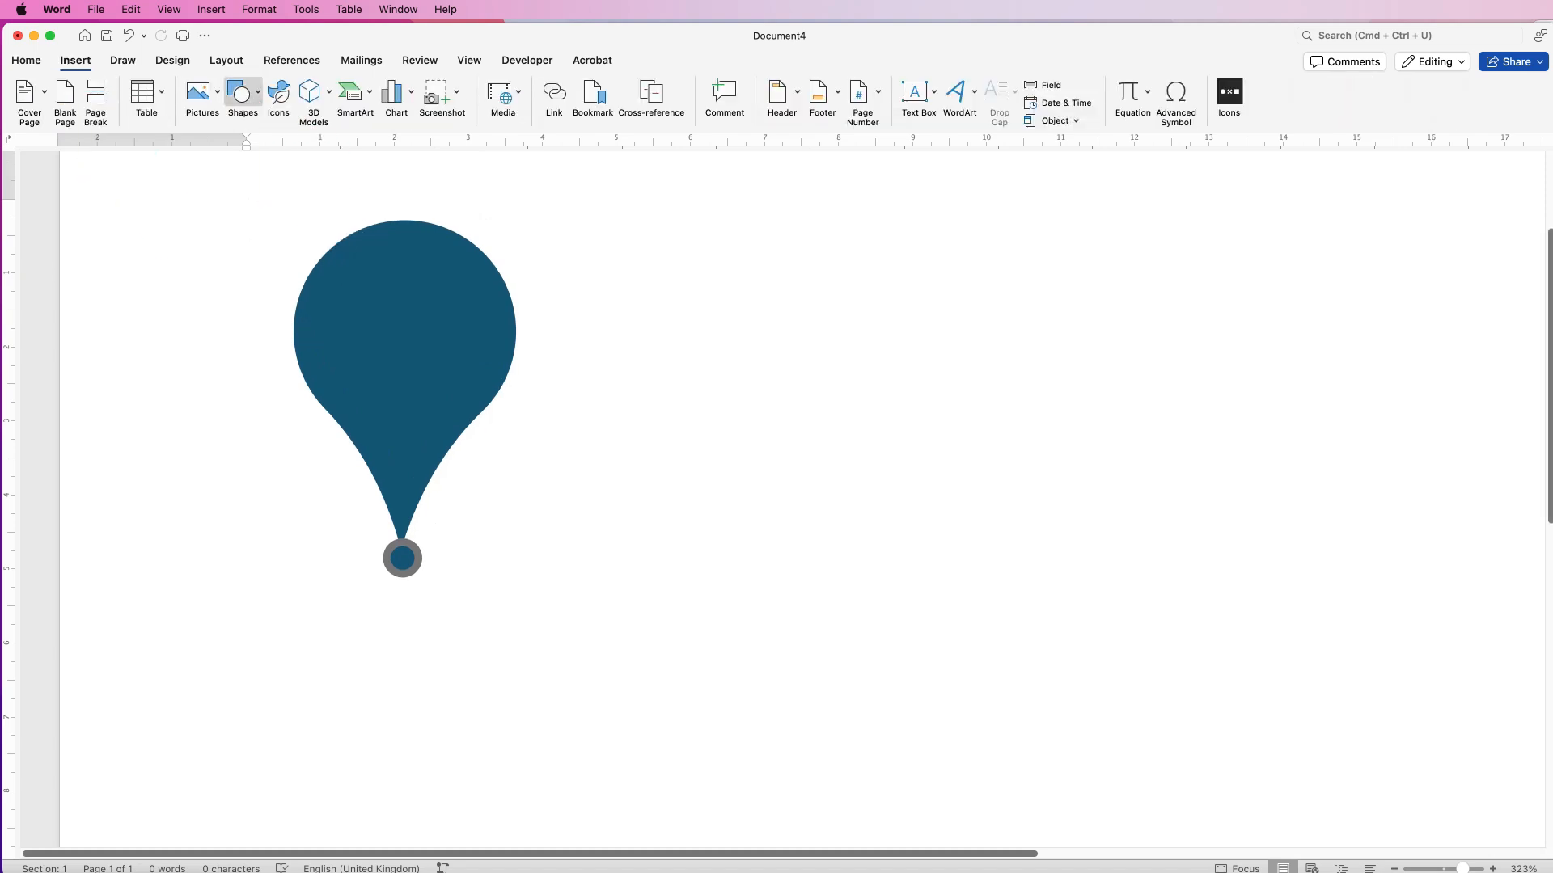
pyautogui.click(240, 92)
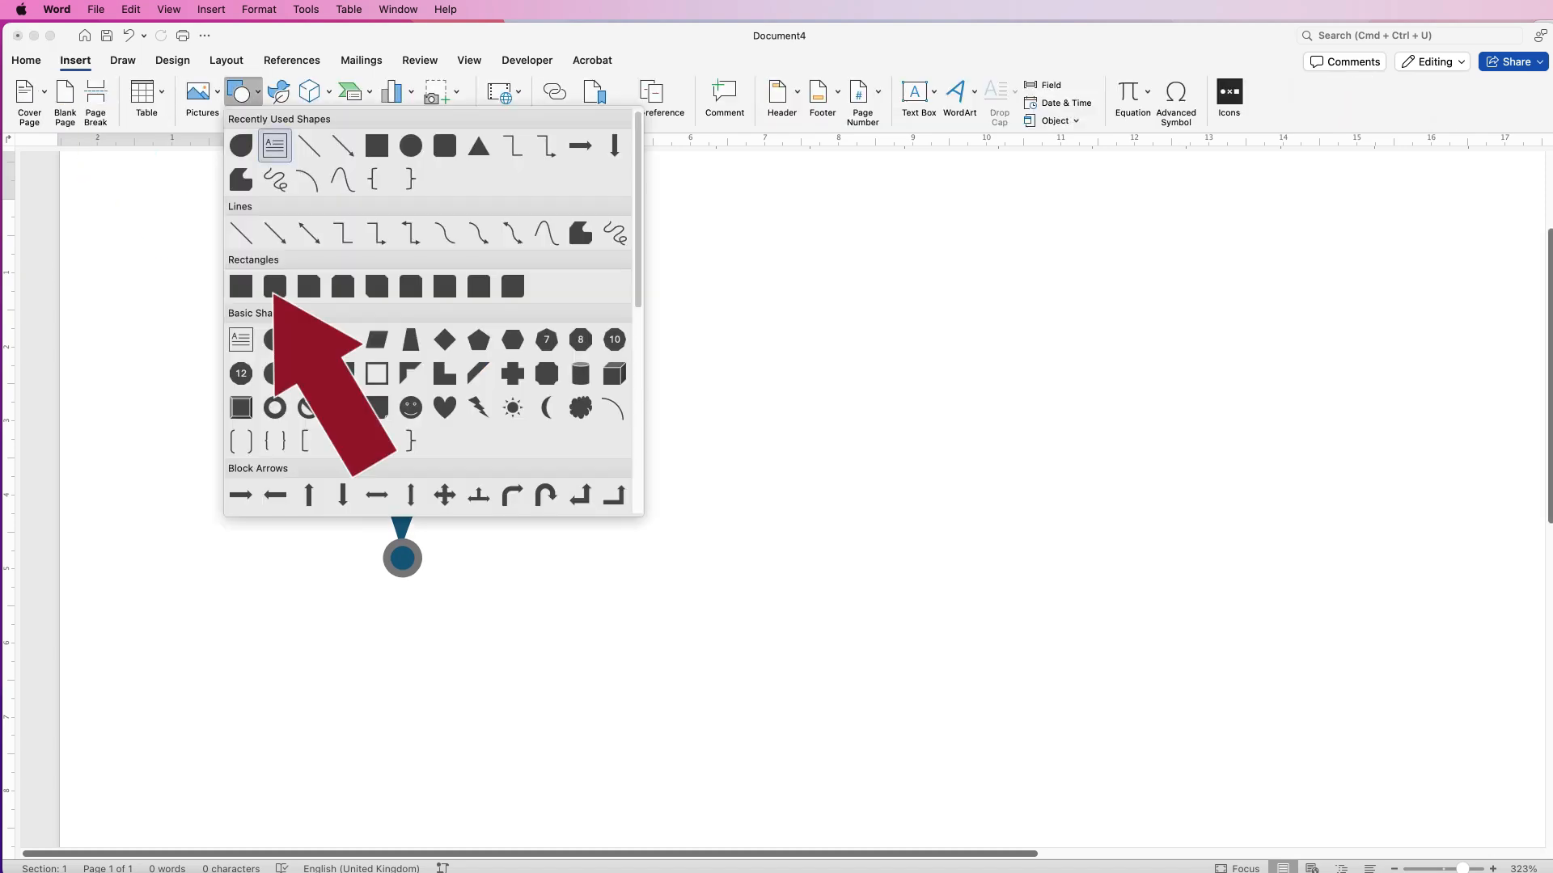
pyautogui.click(275, 286)
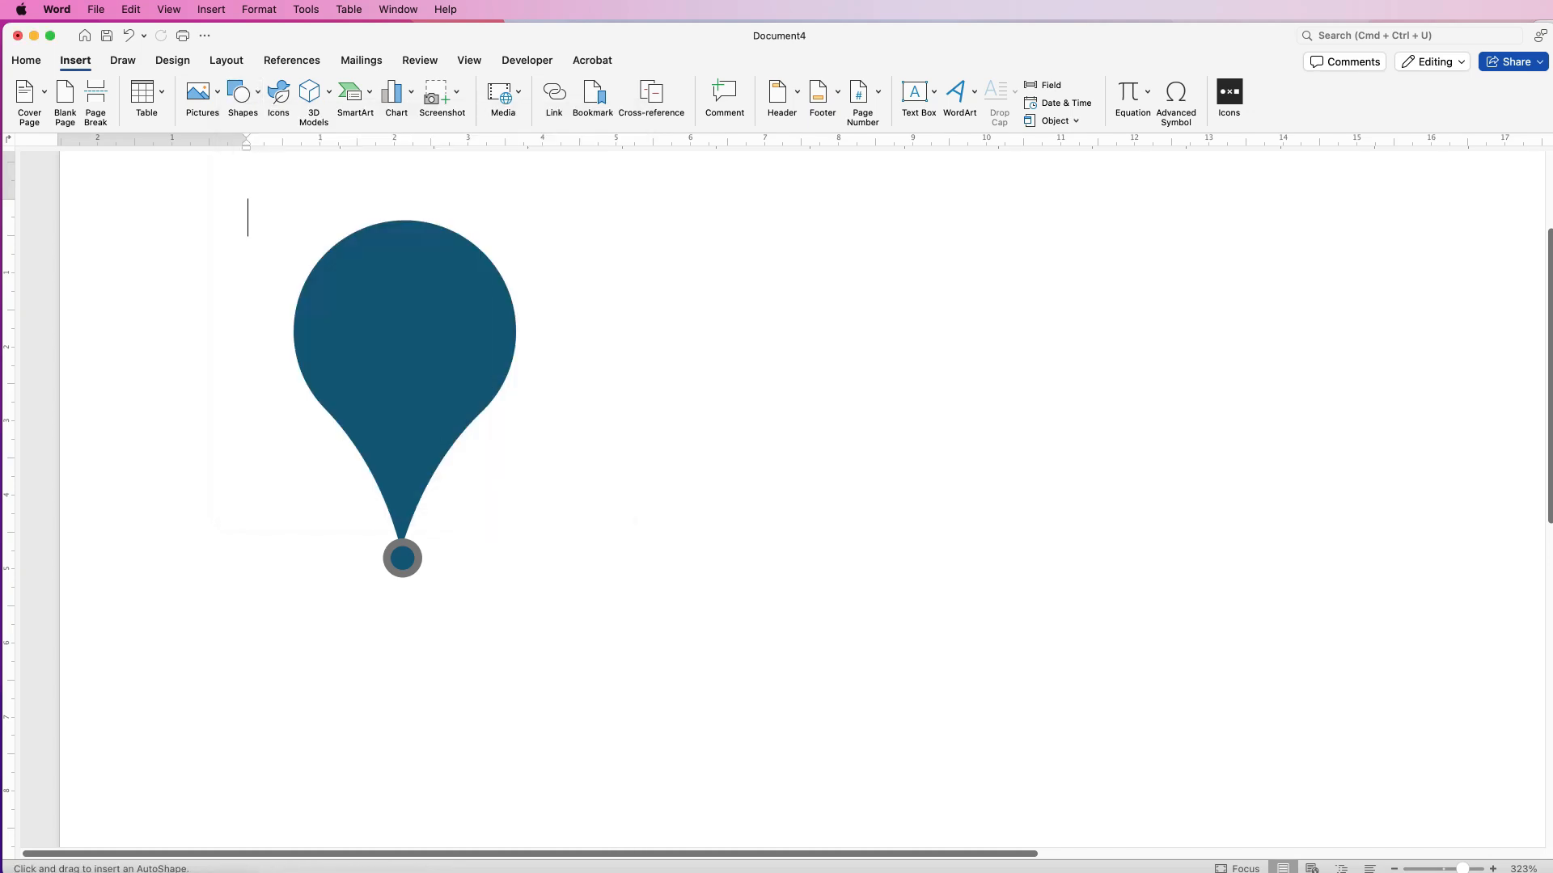
pyautogui.moveTo(591, 246); pyautogui.dragTo(860, 718)
# Resize the rounded rectangle against the pin's width to about 6.67 × 3.6 cm and place it to the right of the pin.
pyautogui.scroll(-10, 782, 500)
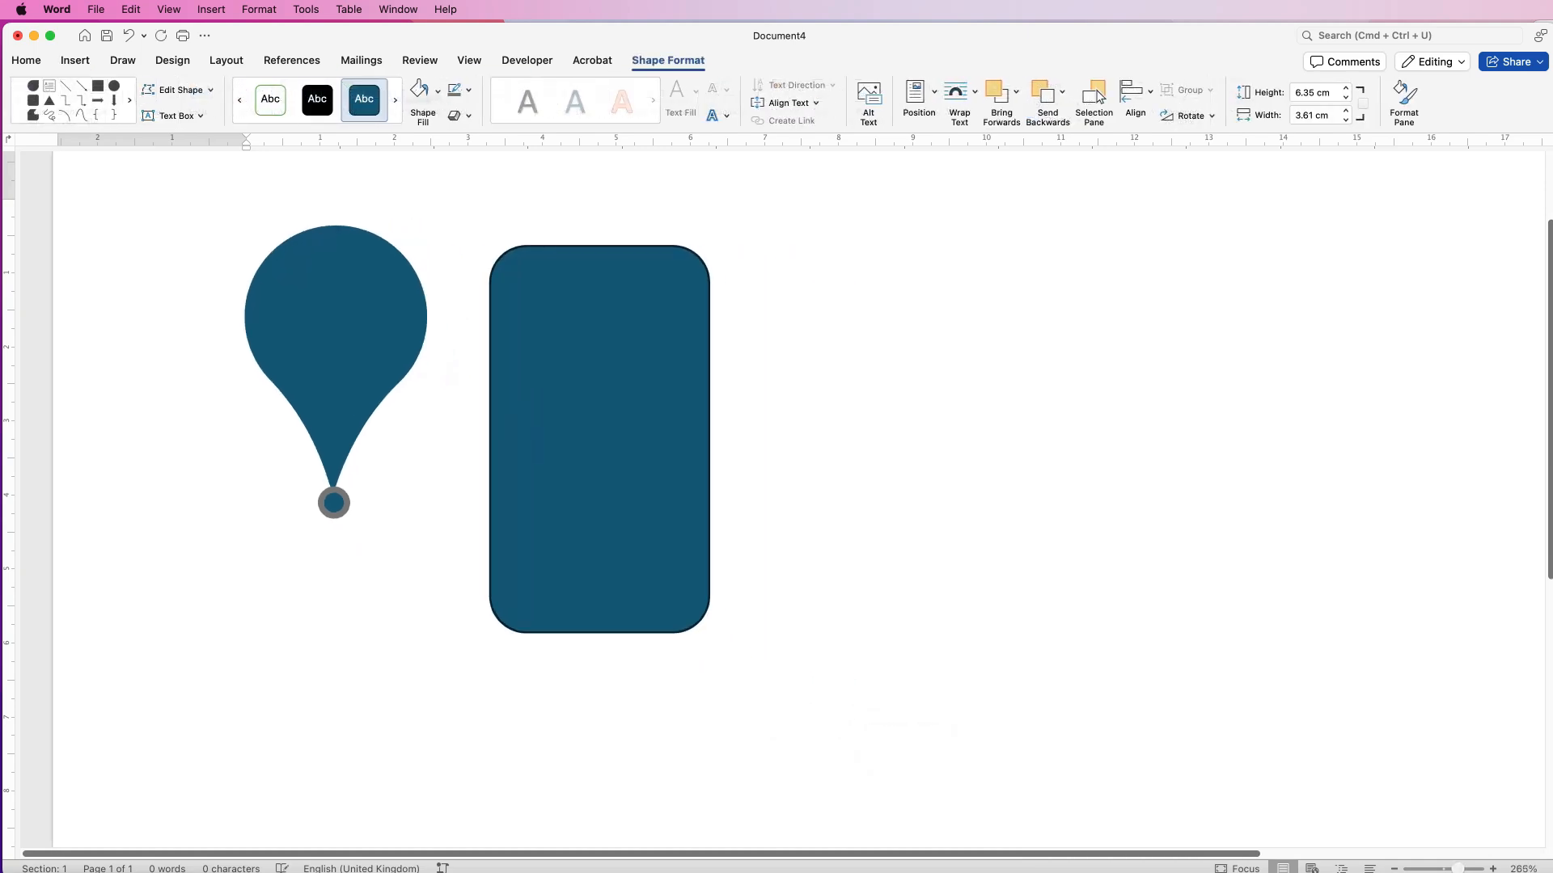
pyautogui.moveTo(617, 400); pyautogui.dragTo(481, 588)
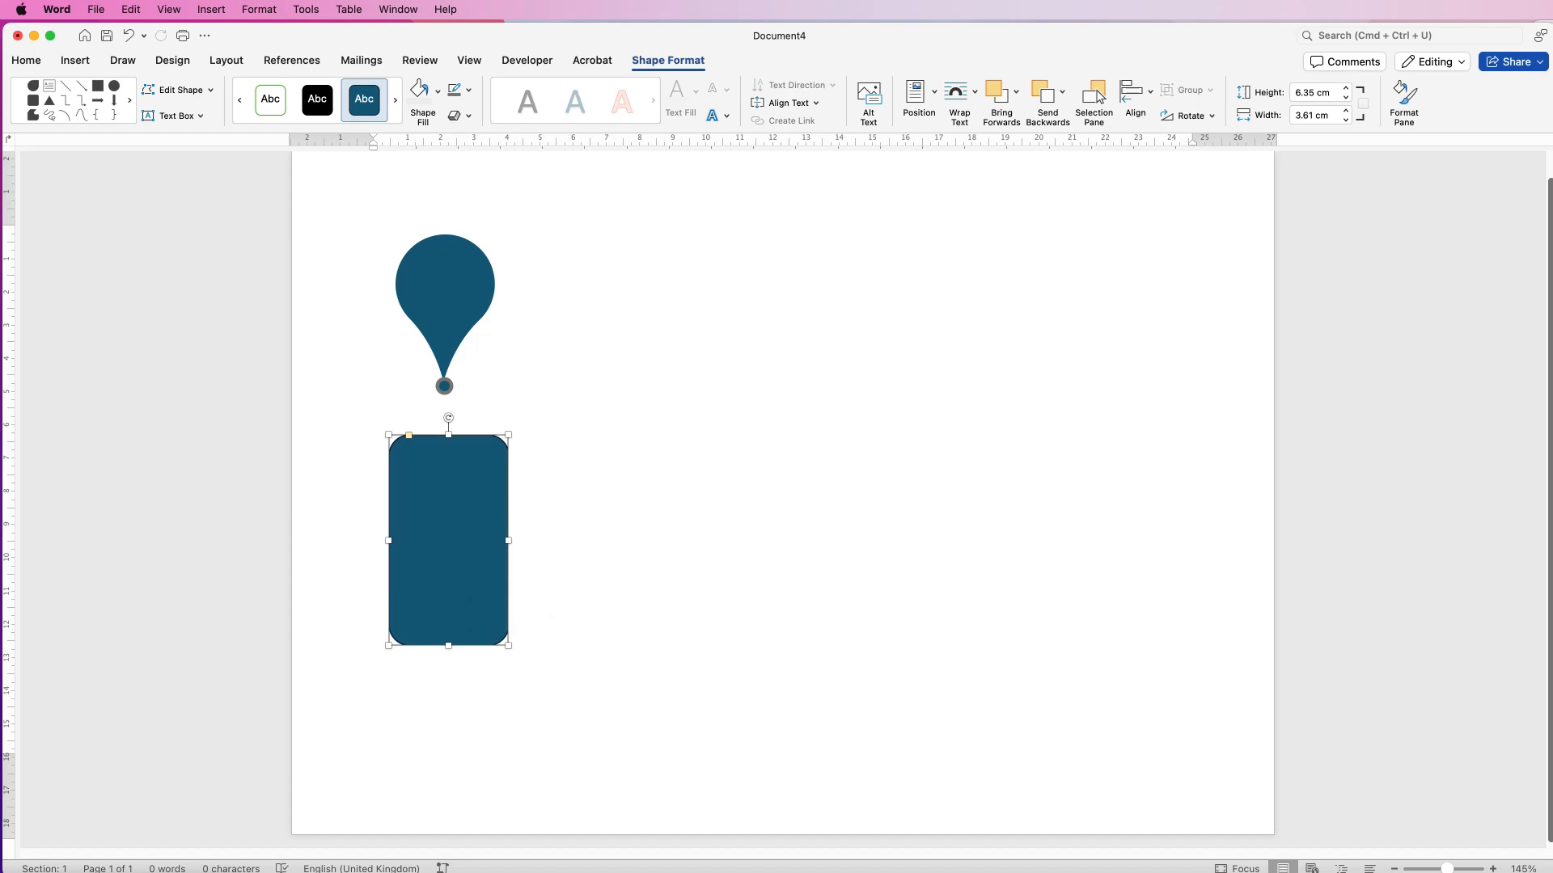
pyautogui.moveTo(477, 550); pyautogui.dragTo(474, 590)
pyautogui.moveTo(505, 677); pyautogui.dragTo(515, 687)
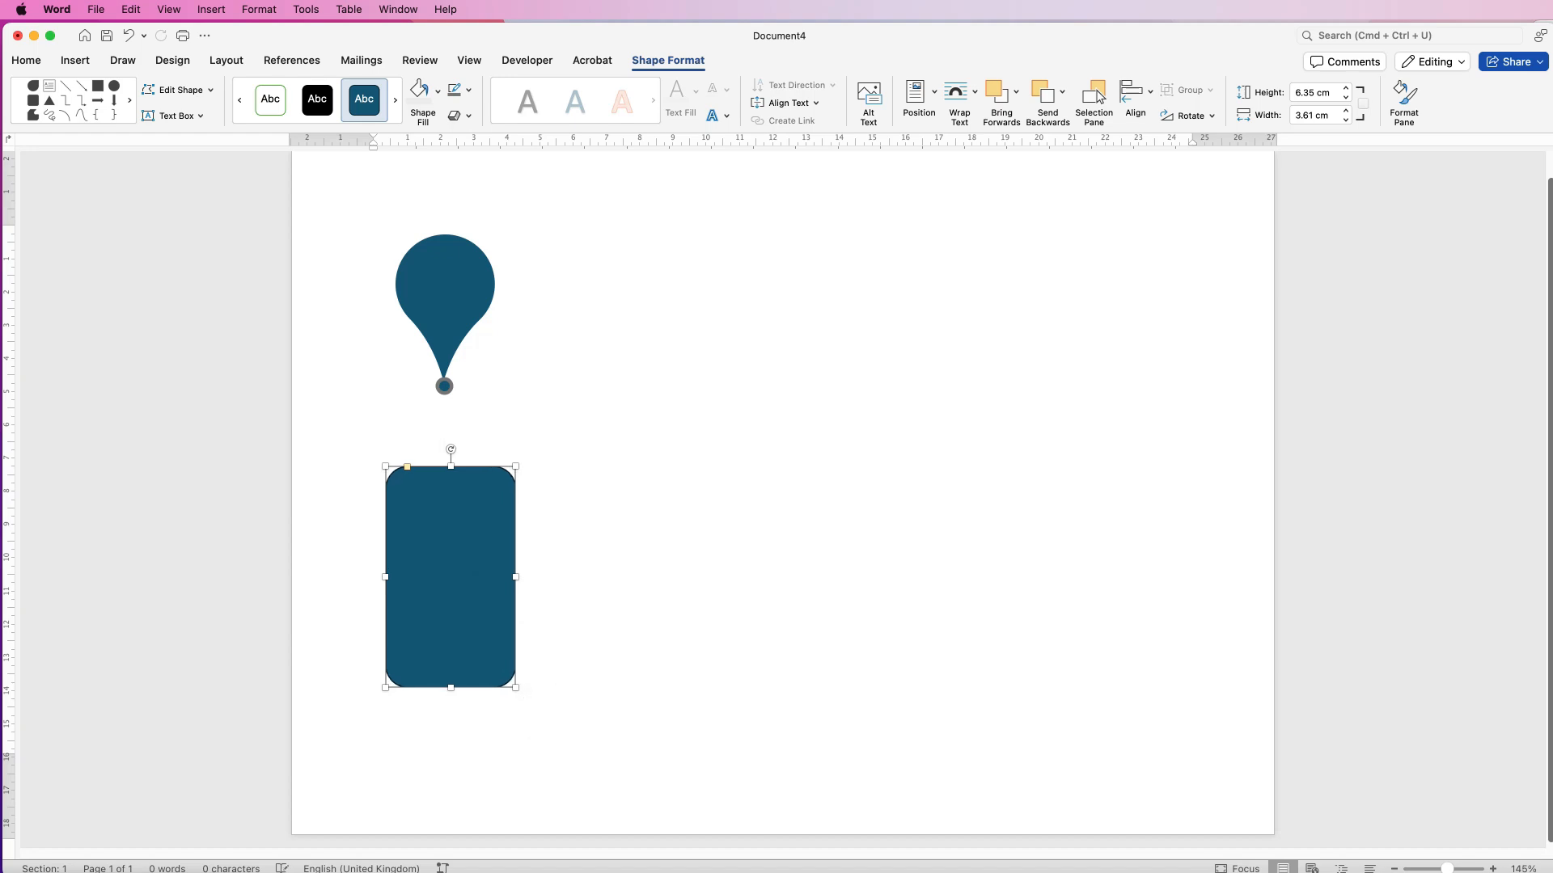
pyautogui.moveTo(450, 604); pyautogui.dragTo(641, 304)
pyautogui.scroll(10, 542, 193)
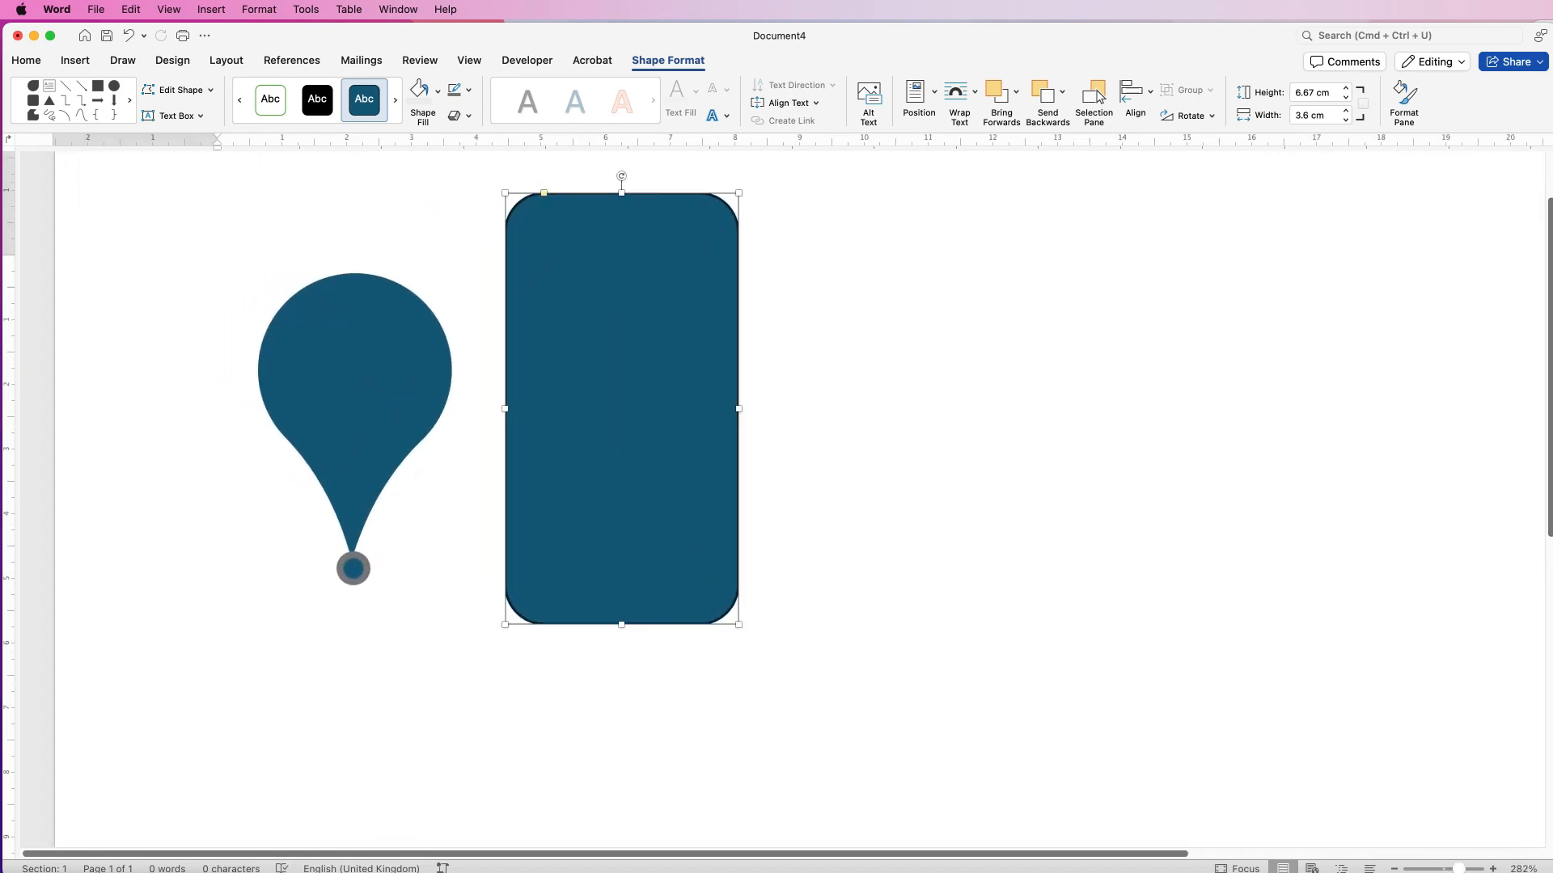
# Remove the outline from the rounded rectangle.
pyautogui.click(468, 90)
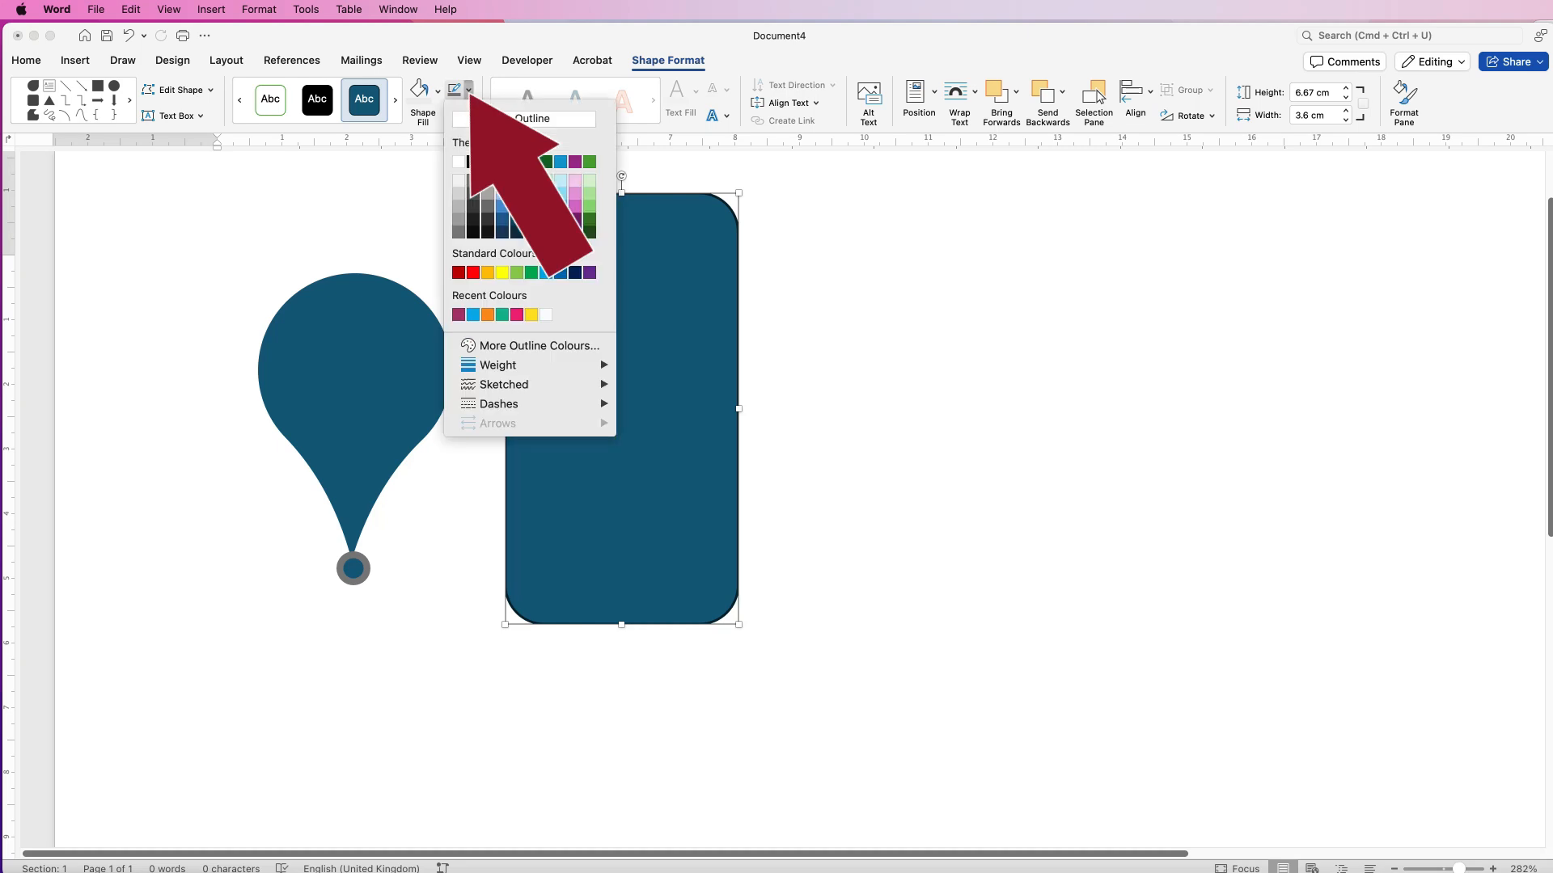
pyautogui.click(524, 119)
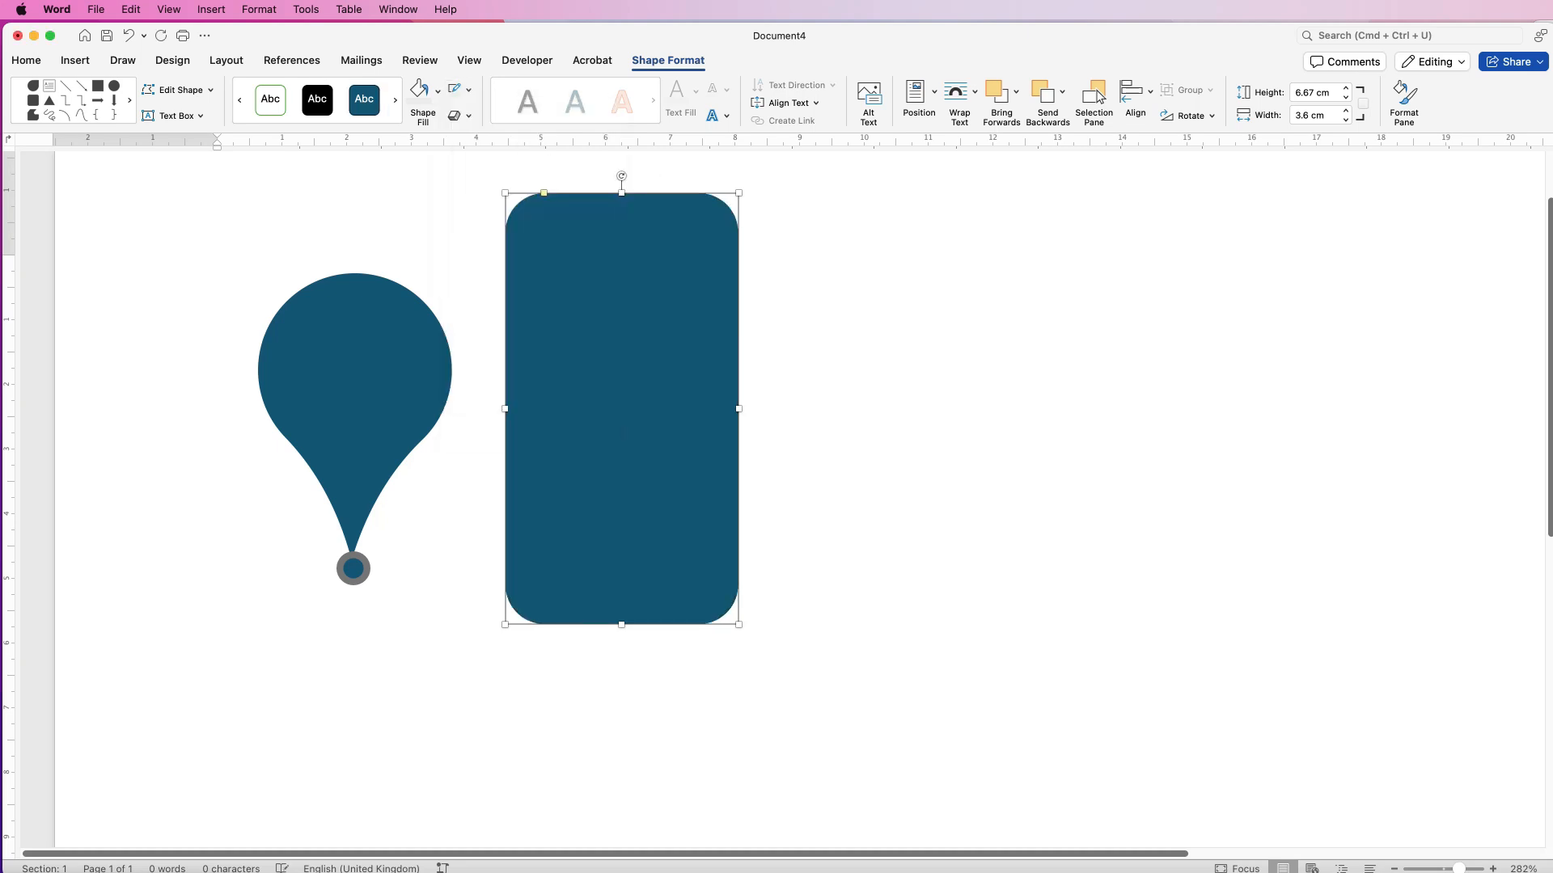
# Draw a text box about 6.05 × 2.97 cm inside the rounded rectangle and paste the copied "TITLE OF BOX" text into it.
pyautogui.click(76, 59)
pyautogui.click(934, 91)
pyautogui.click(973, 119)
pyautogui.moveTo(533, 214); pyautogui.dragTo(725, 604)
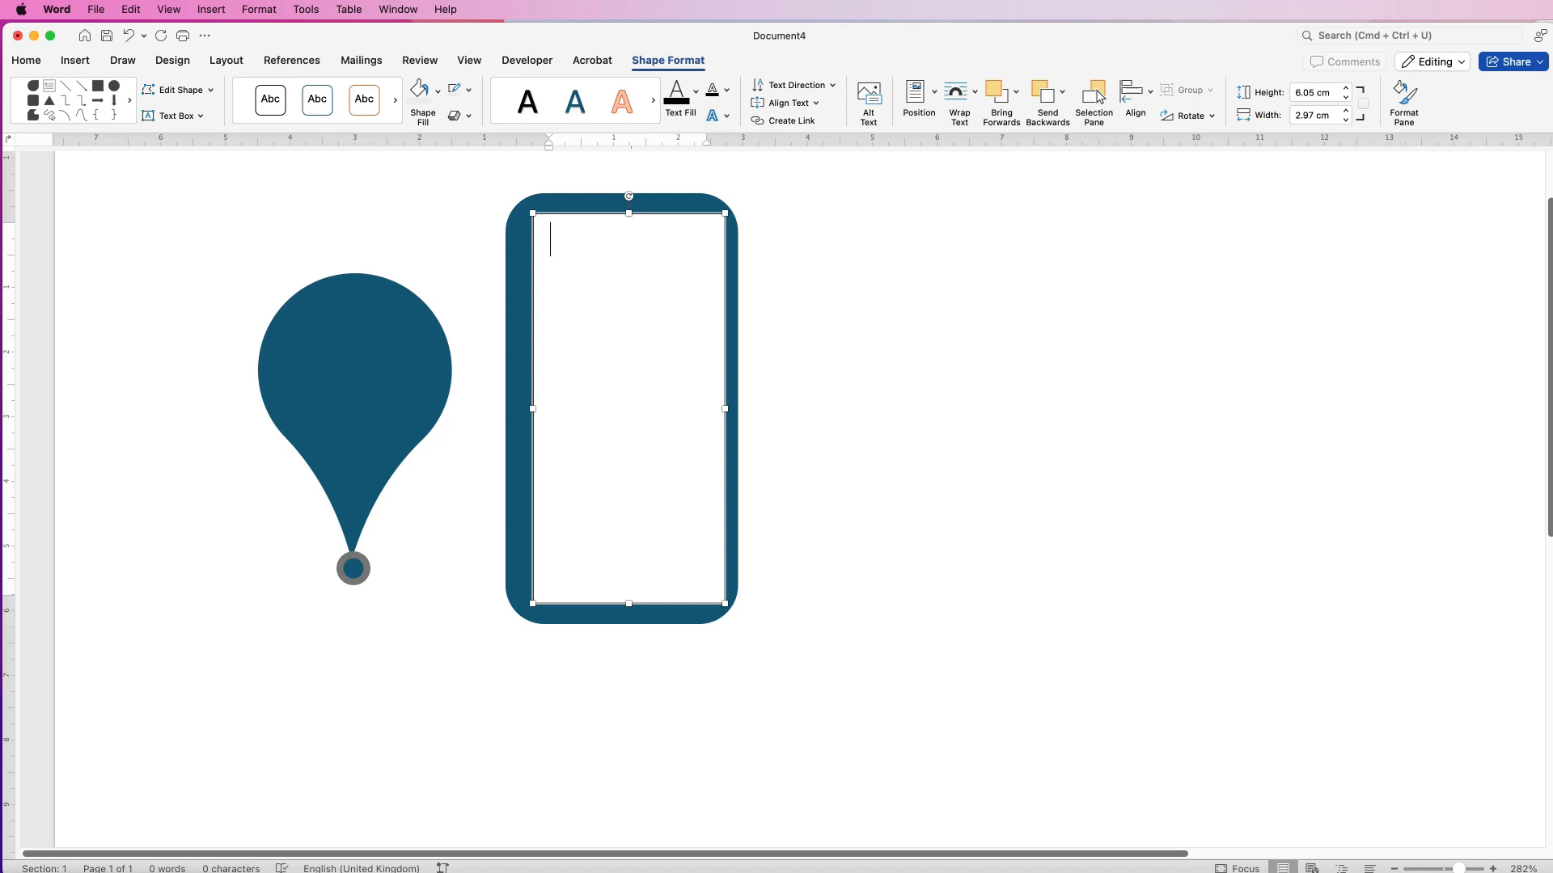
pyautogui.press('super+v')
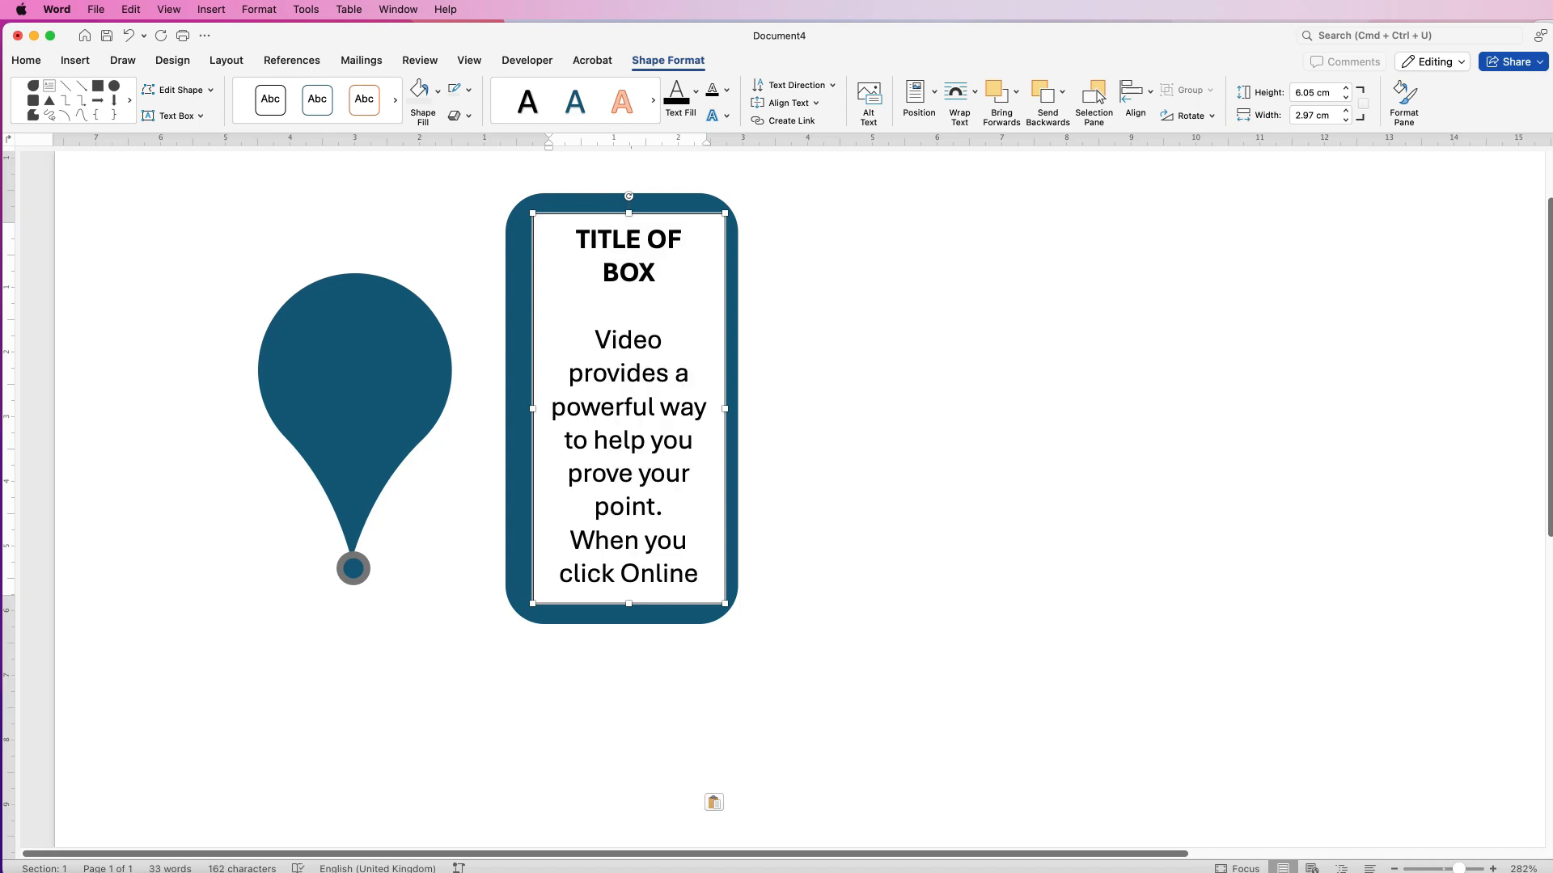
# Reduce all text in the text box to 10 pt.
pyautogui.press('super+a')
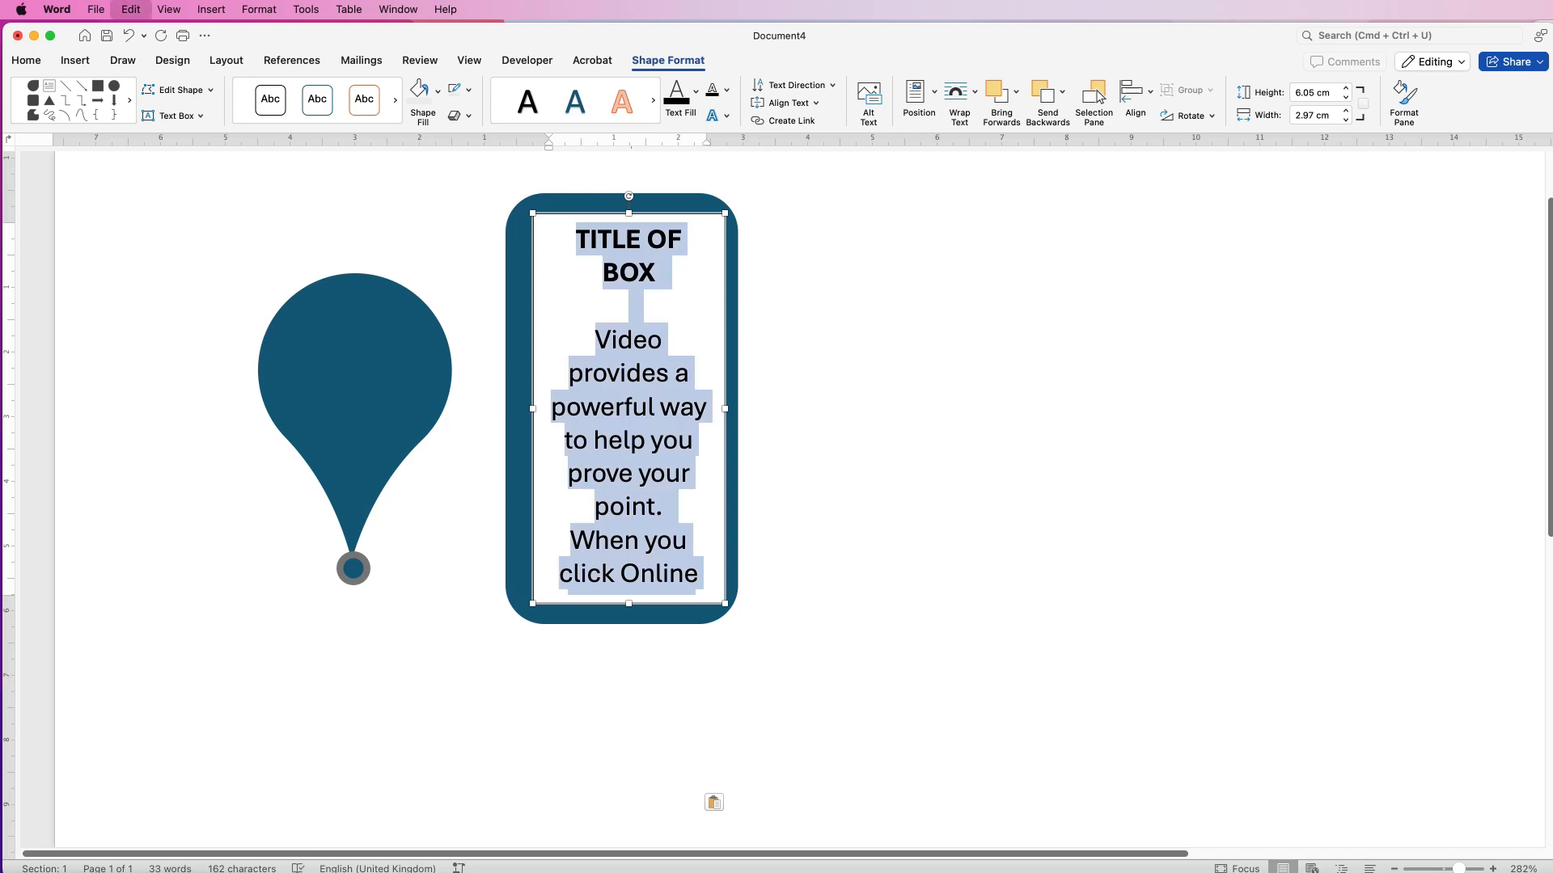
pyautogui.click(27, 60)
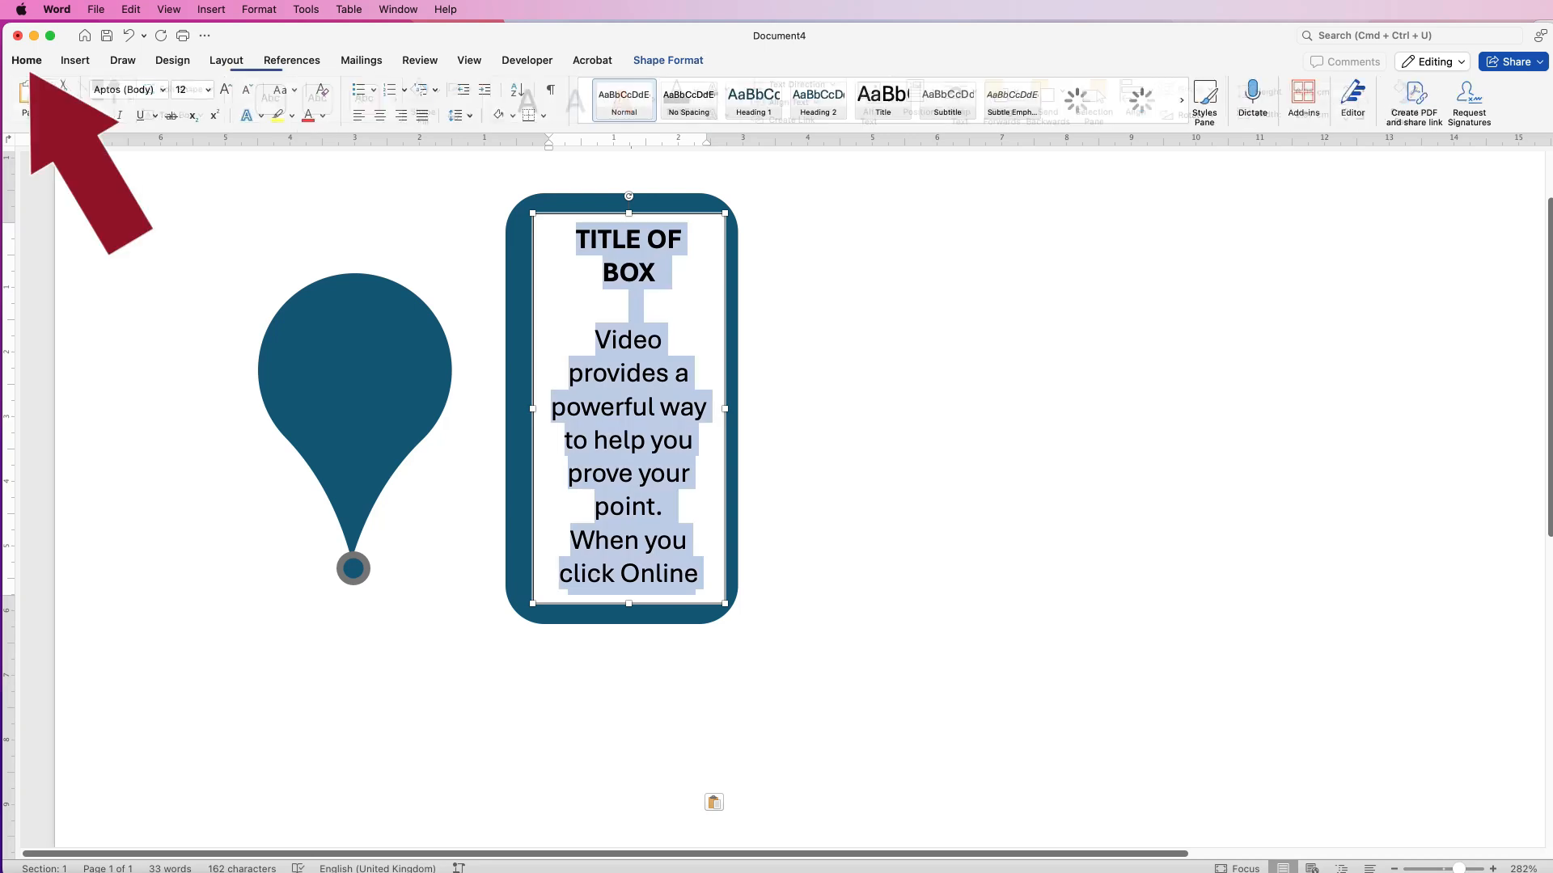
pyautogui.click(243, 89)
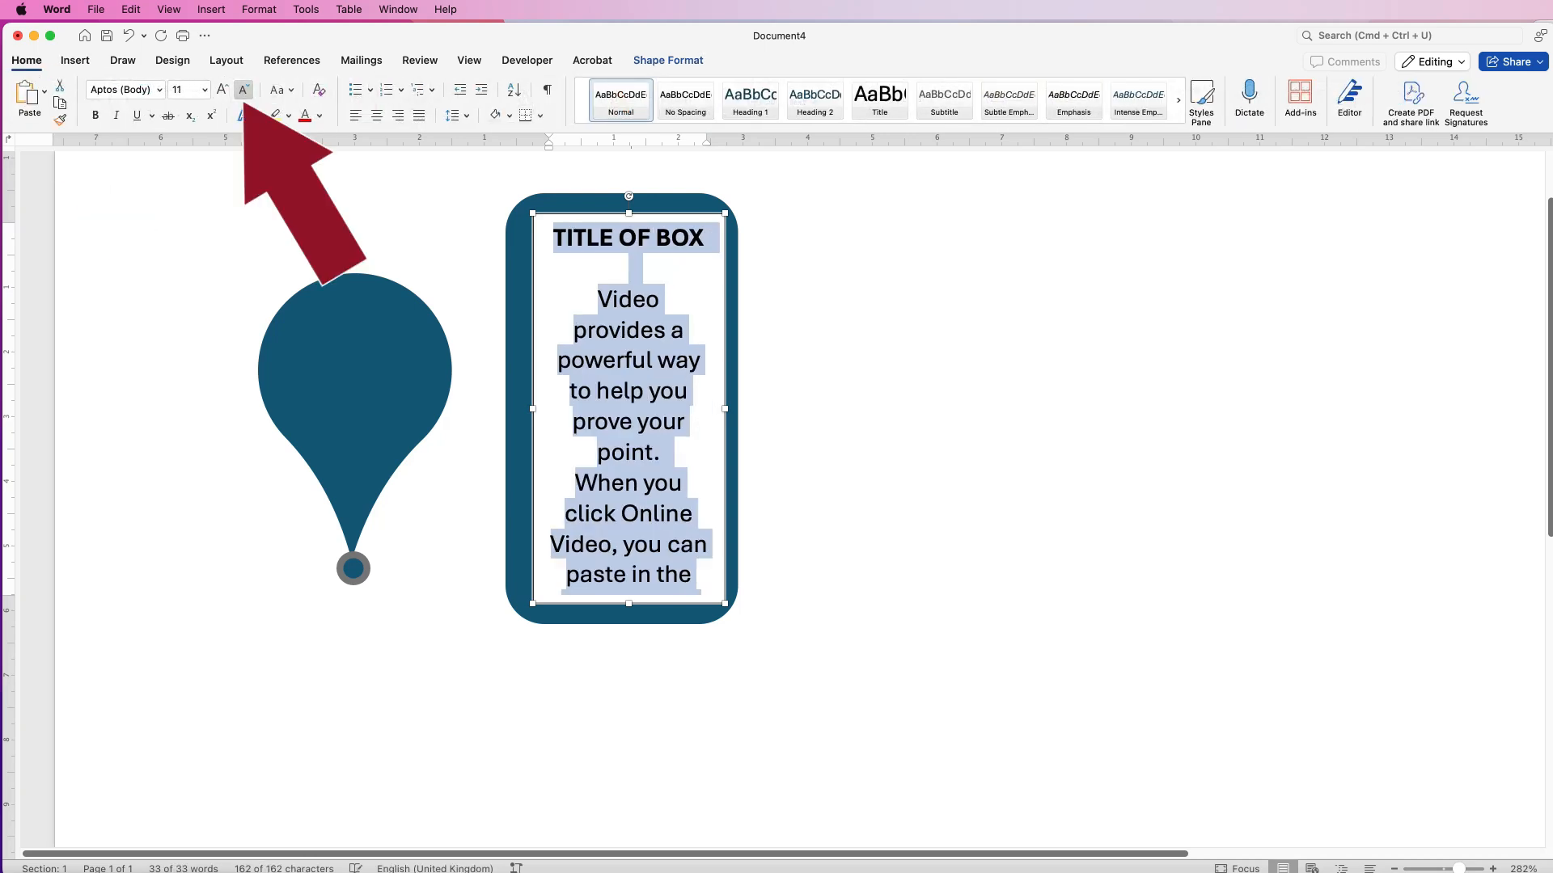
pyautogui.click(242, 89)
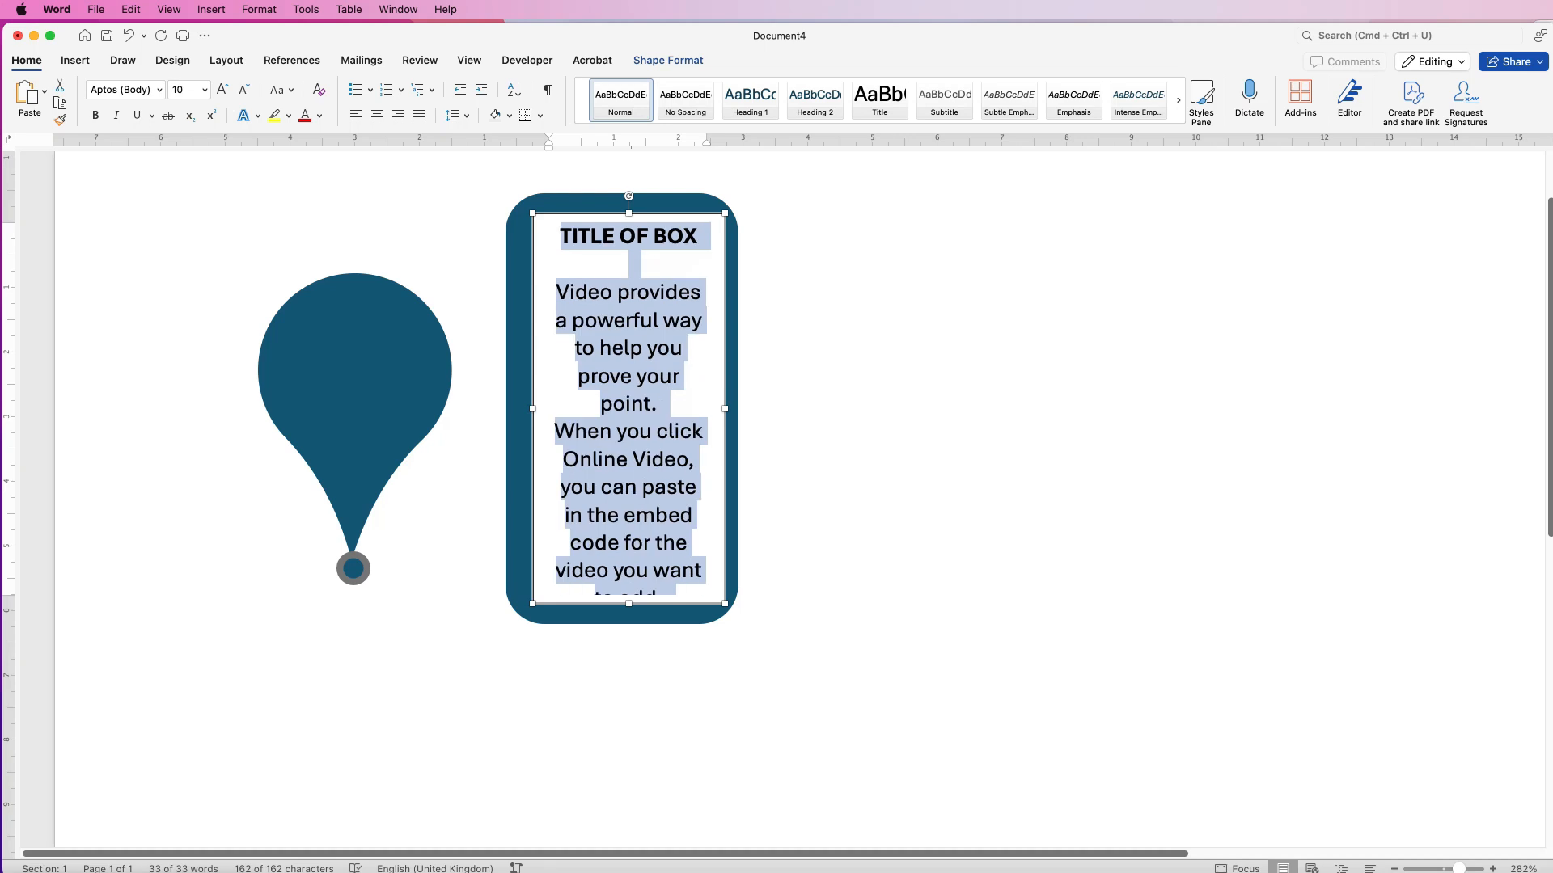
# Lengthen the rounded rectangle and its text box, making the text box about 6.35 cm high so all text fits.
pyautogui.click(519, 267)
pyautogui.doubleClick(621, 624)
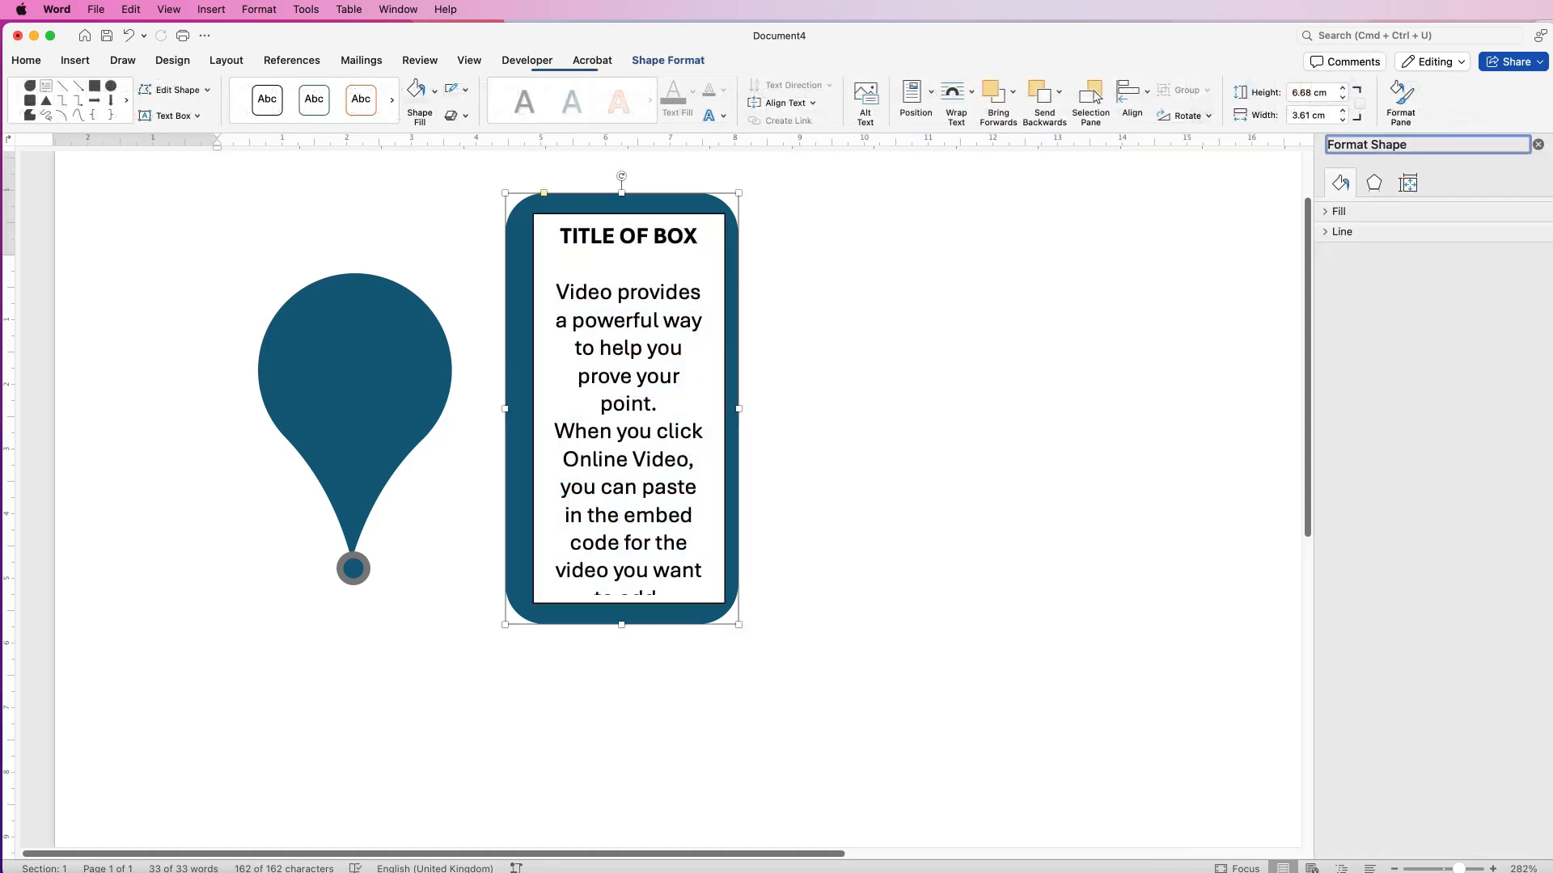
pyautogui.moveTo(621, 624)
pyautogui.mouseDown()
pyautogui.moveTo(621, 645)
pyautogui.moveTo(628, 625)
pyautogui.mouseUp()
pyautogui.click(628, 576)
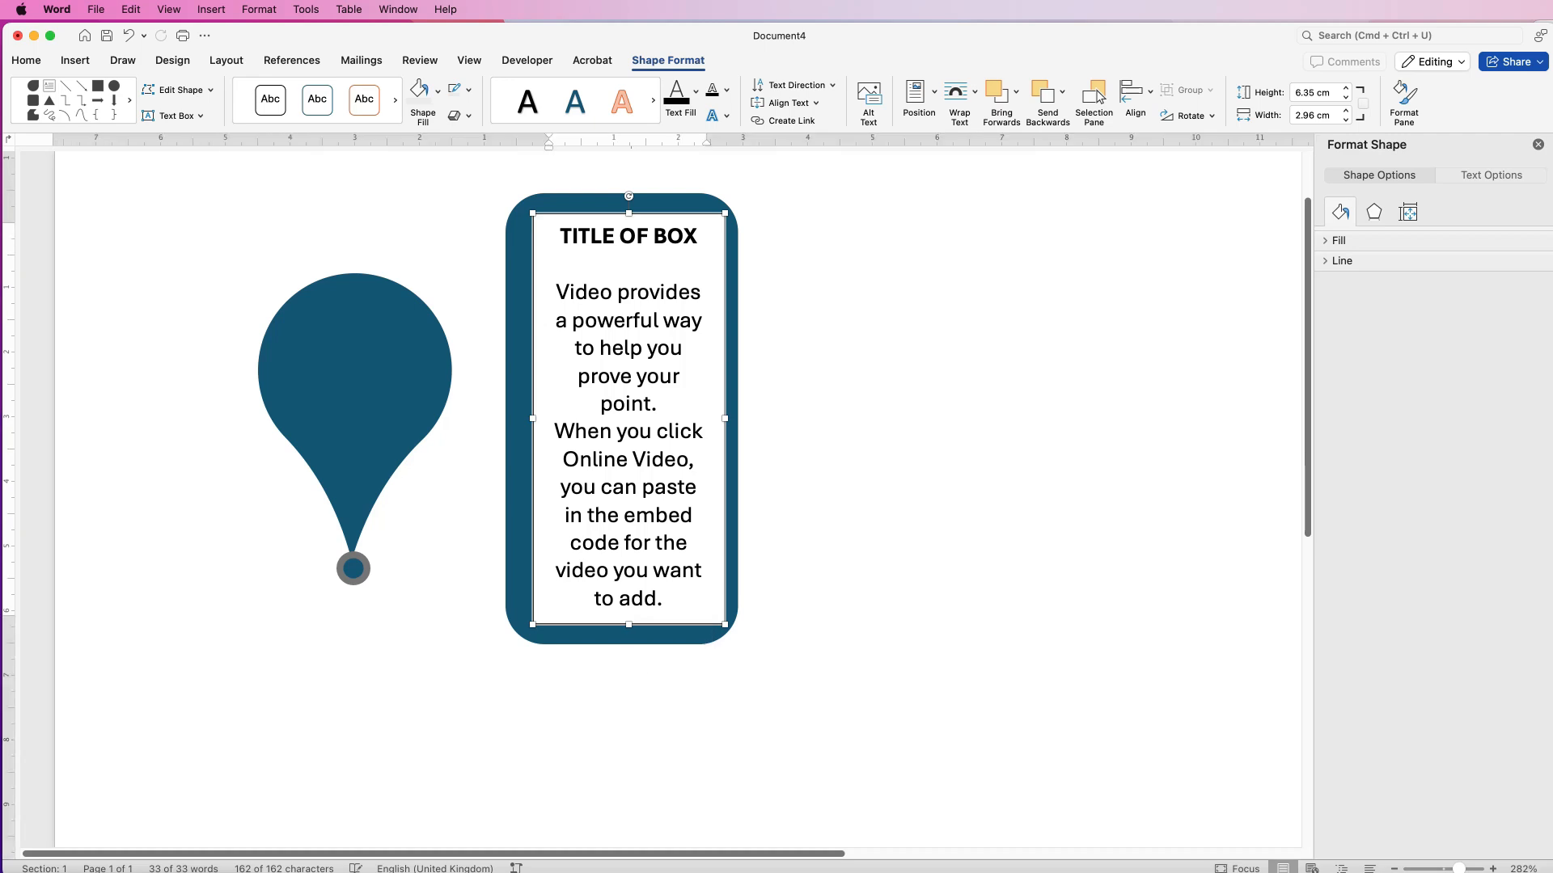
# Remove the white fill from the text box inside the rounded rectangle.
pyautogui.click(615, 320)
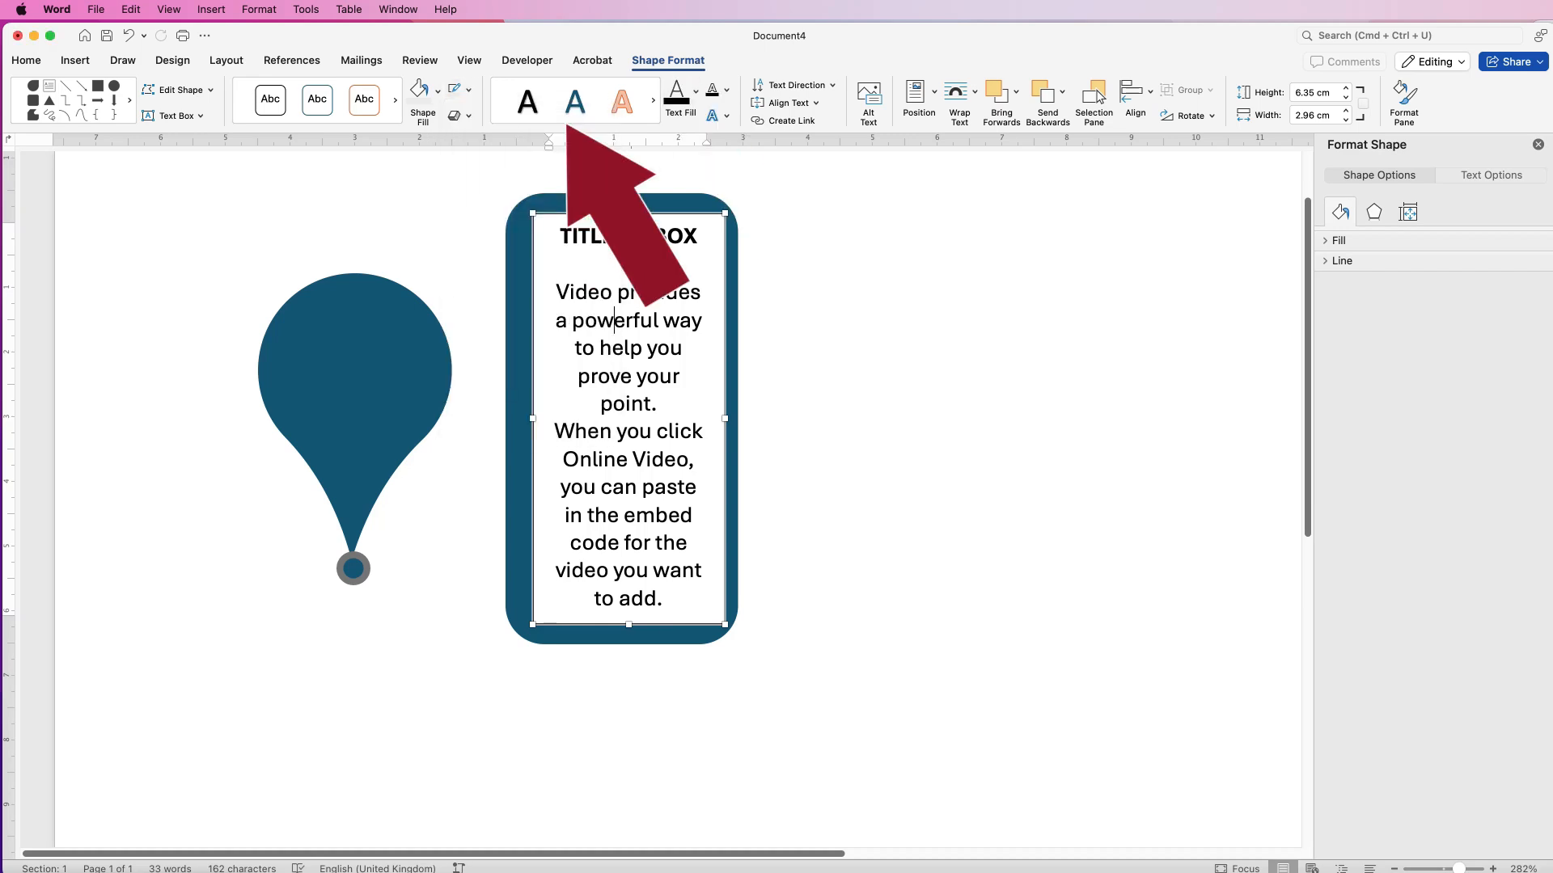
pyautogui.click(438, 92)
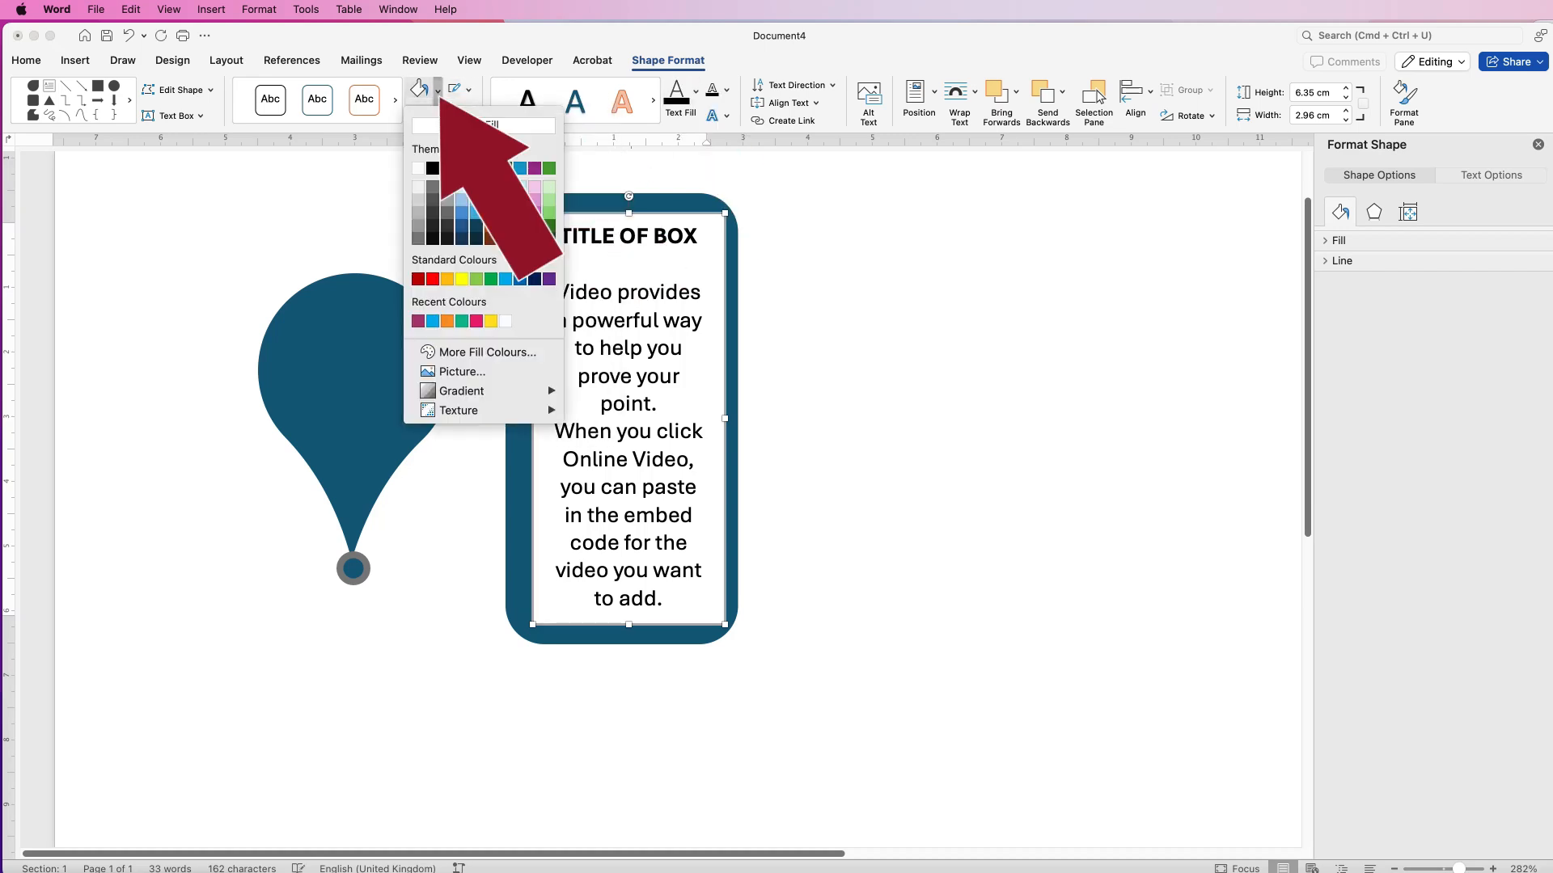
pyautogui.click(515, 125)
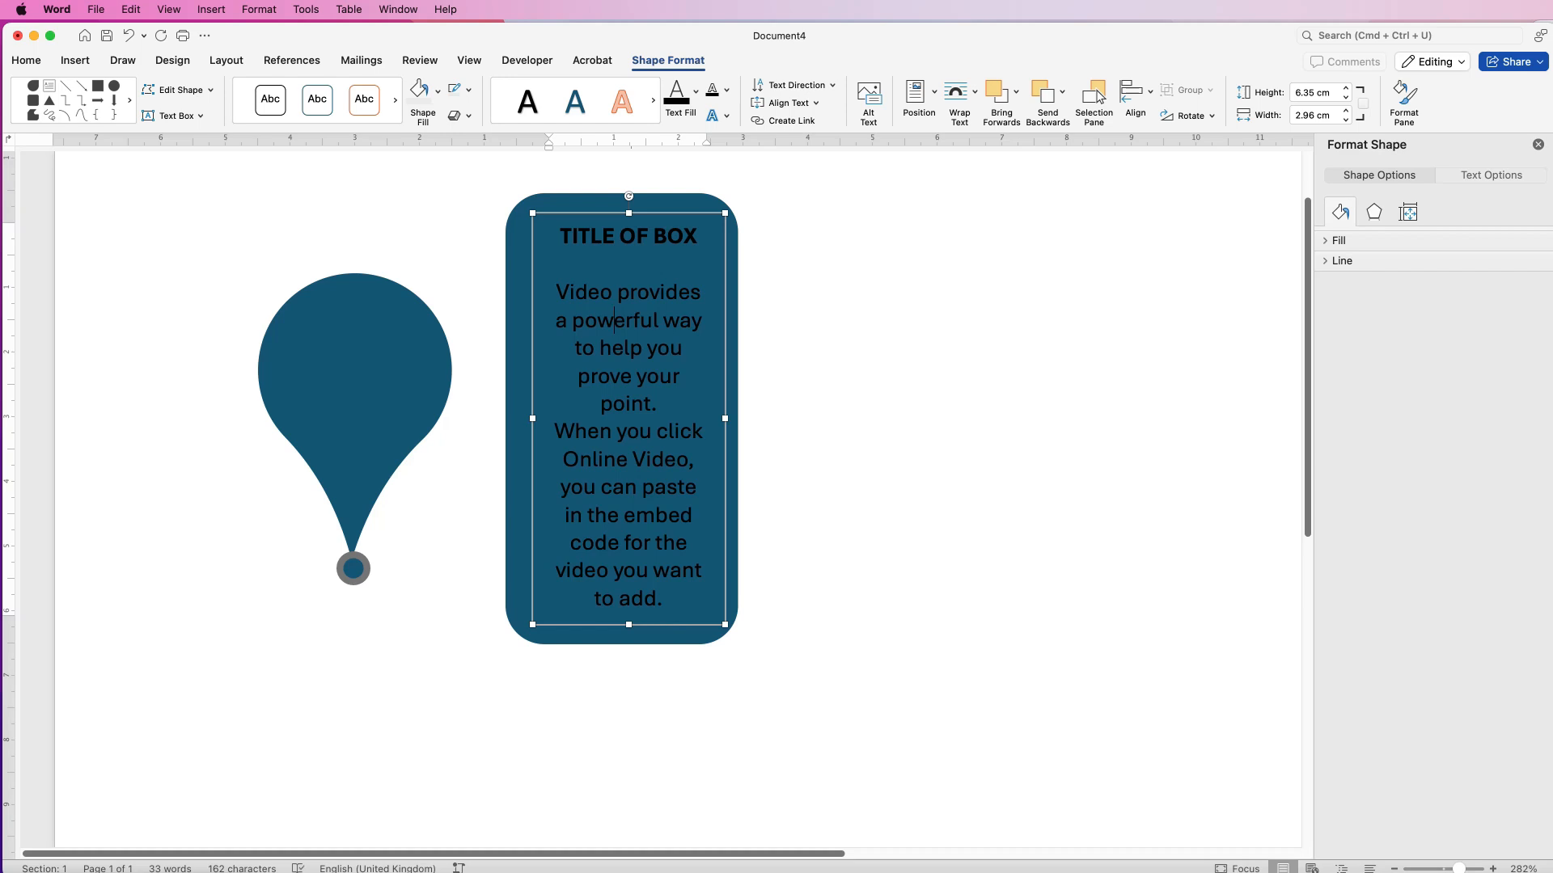
# Centre the text box and the rounded rectangle on each other horizontally and group them.
pyautogui.keyDown('shift'); pyautogui.click(518, 355); pyautogui.keyUp('shift')
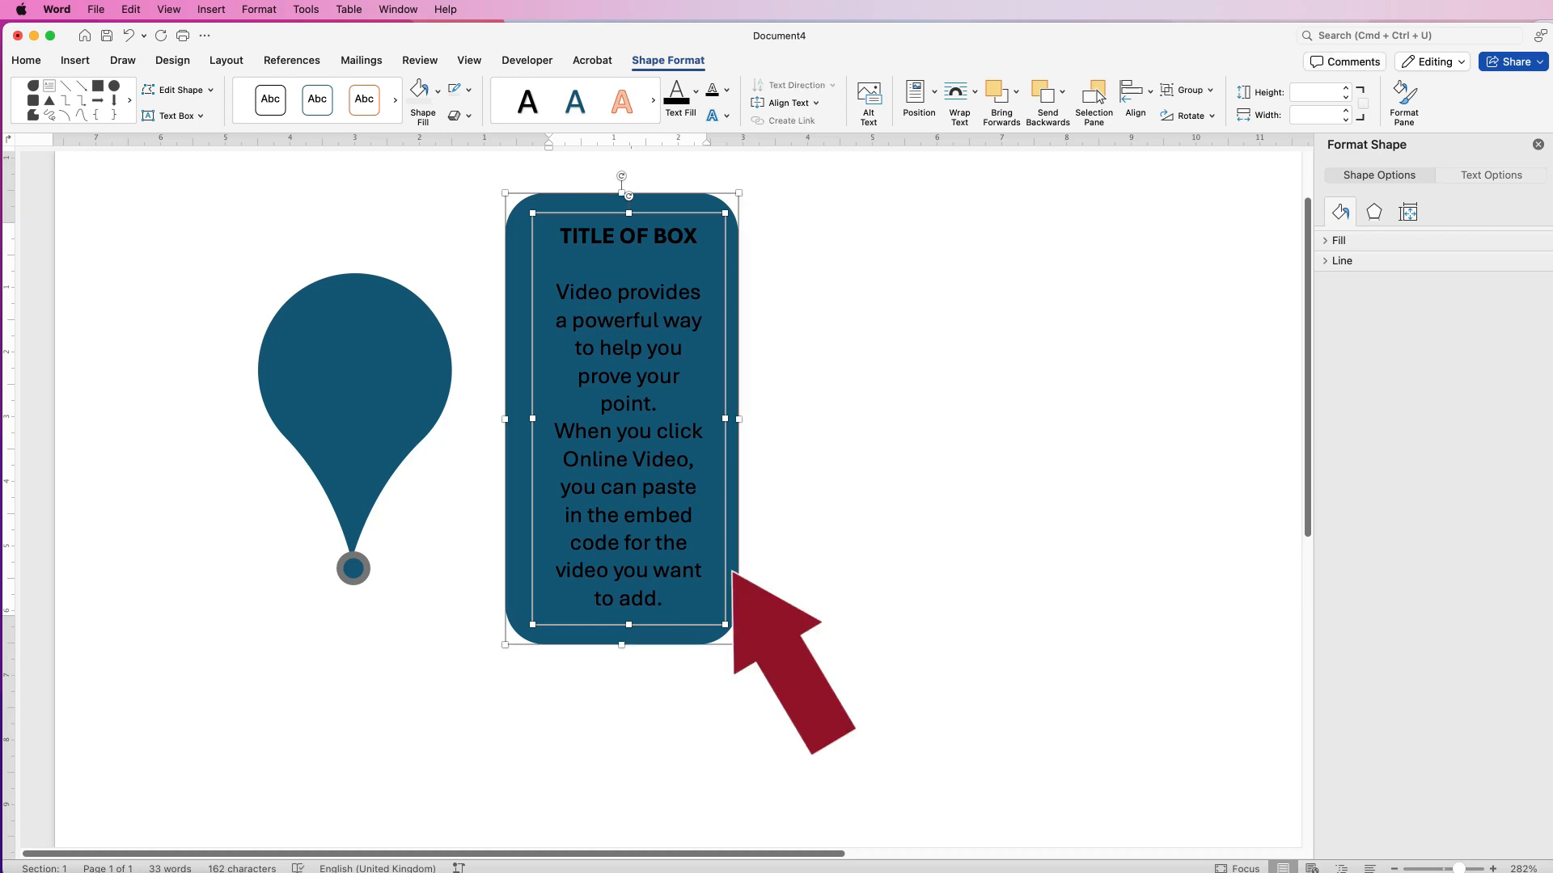
pyautogui.click(1136, 93)
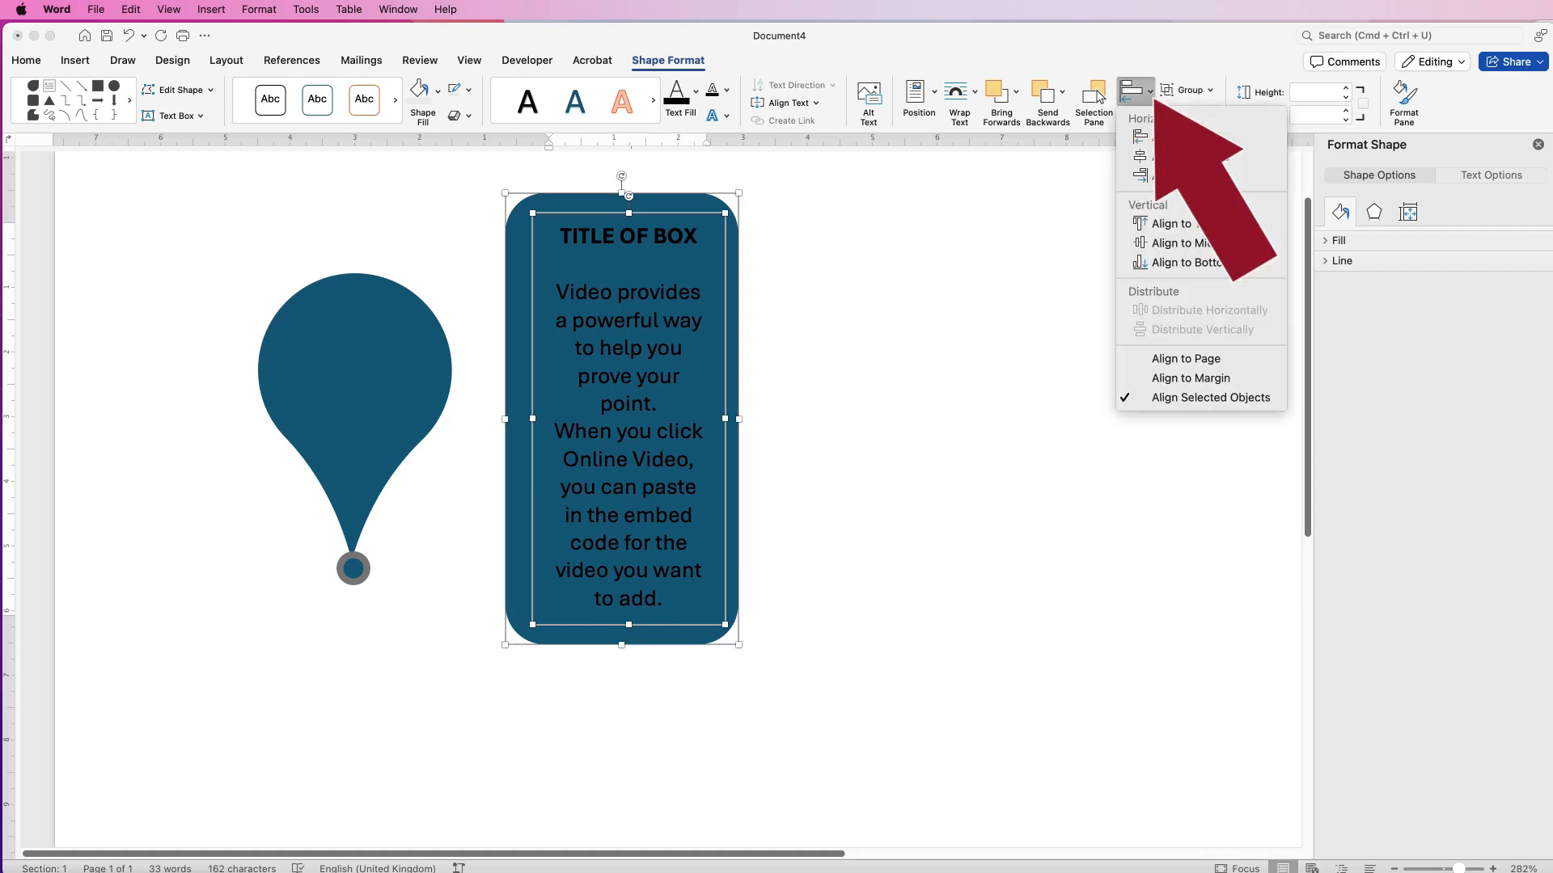
pyautogui.click(1190, 156)
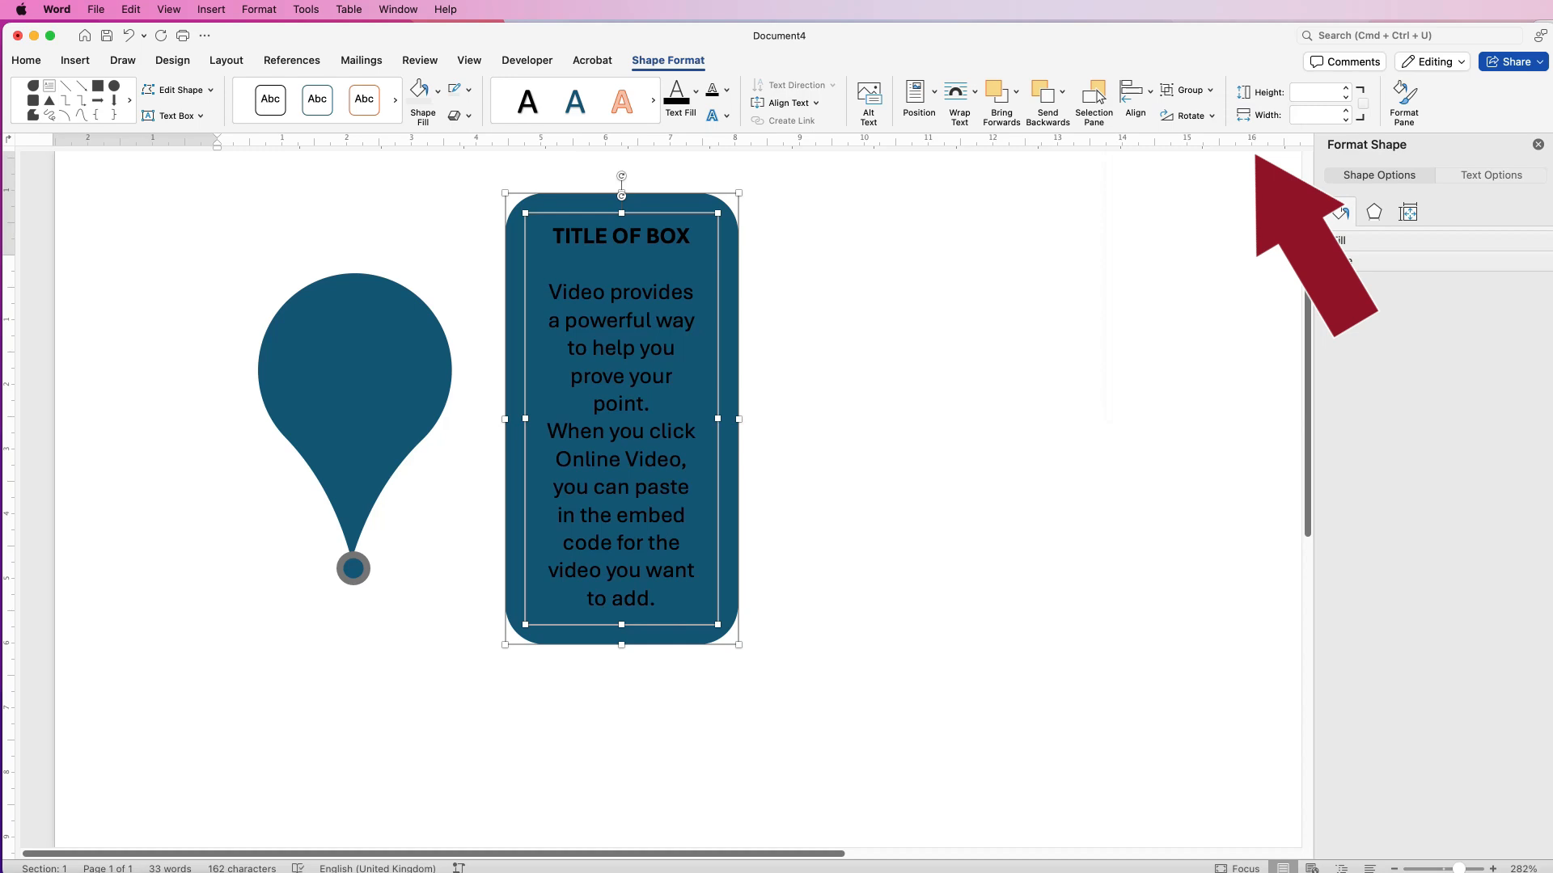
pyautogui.click(1187, 90)
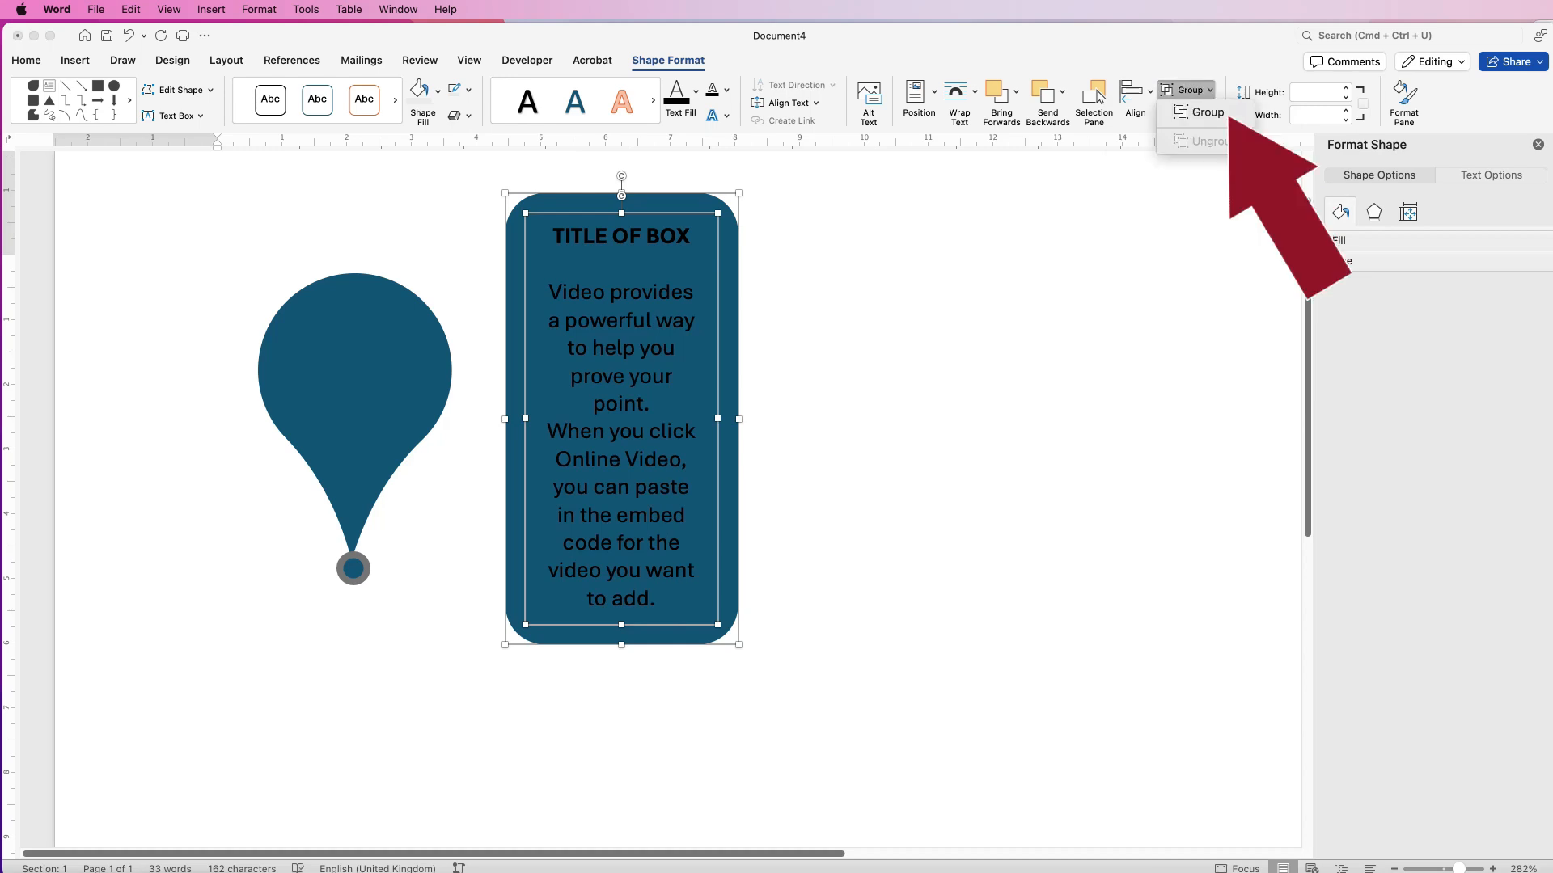
pyautogui.click(1207, 112)
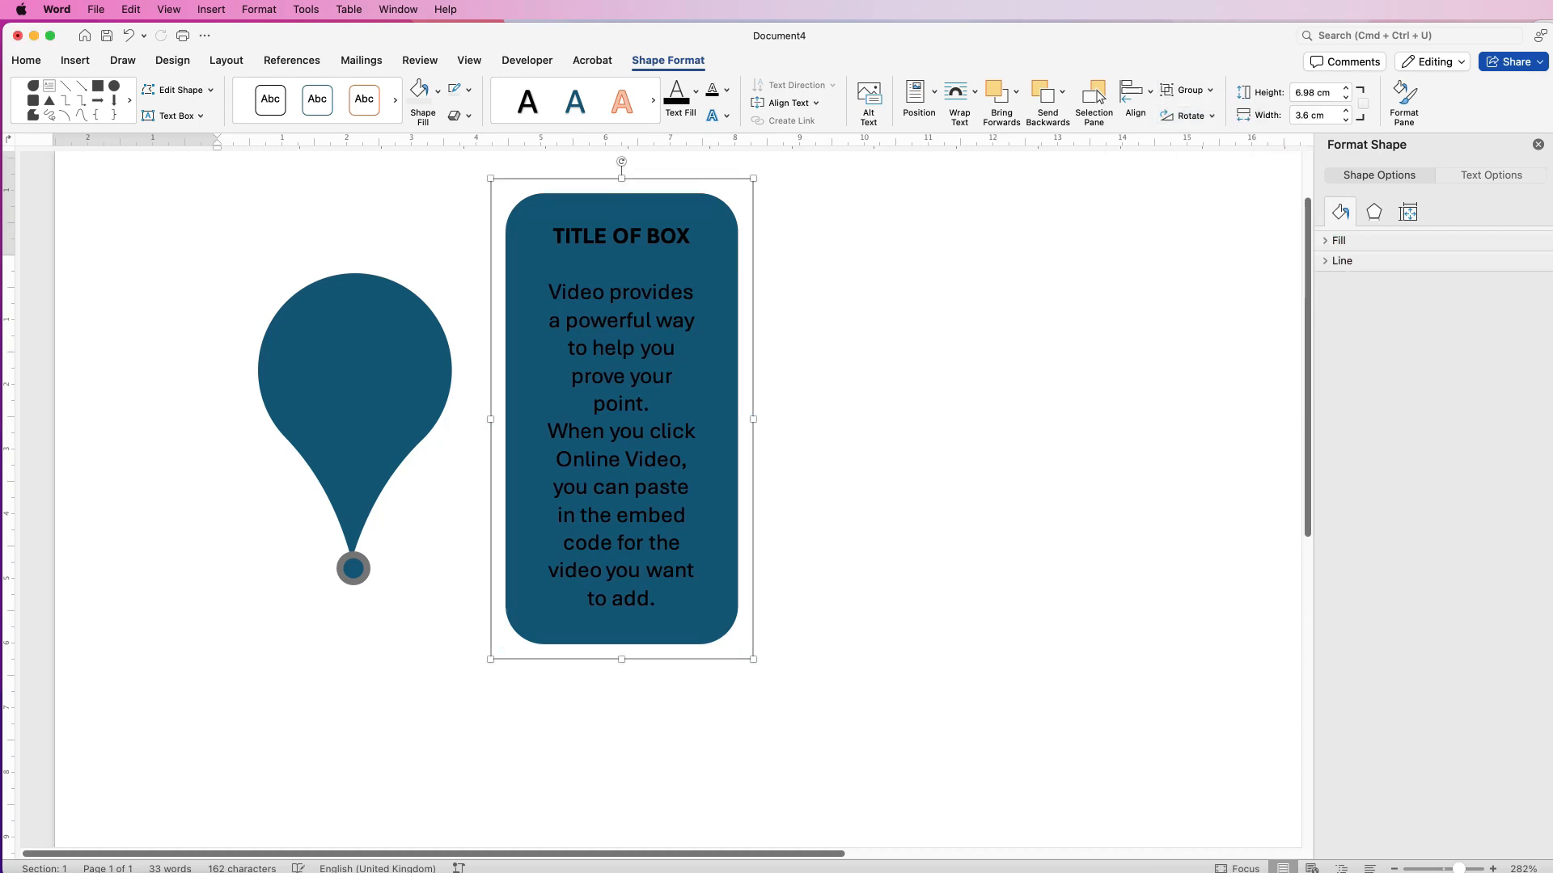
# Move the text-box group down beside the pin, and group the teardrop with its small circle.
pyautogui.moveTo(606, 404); pyautogui.dragTo(607, 486)
pyautogui.click(353, 568)
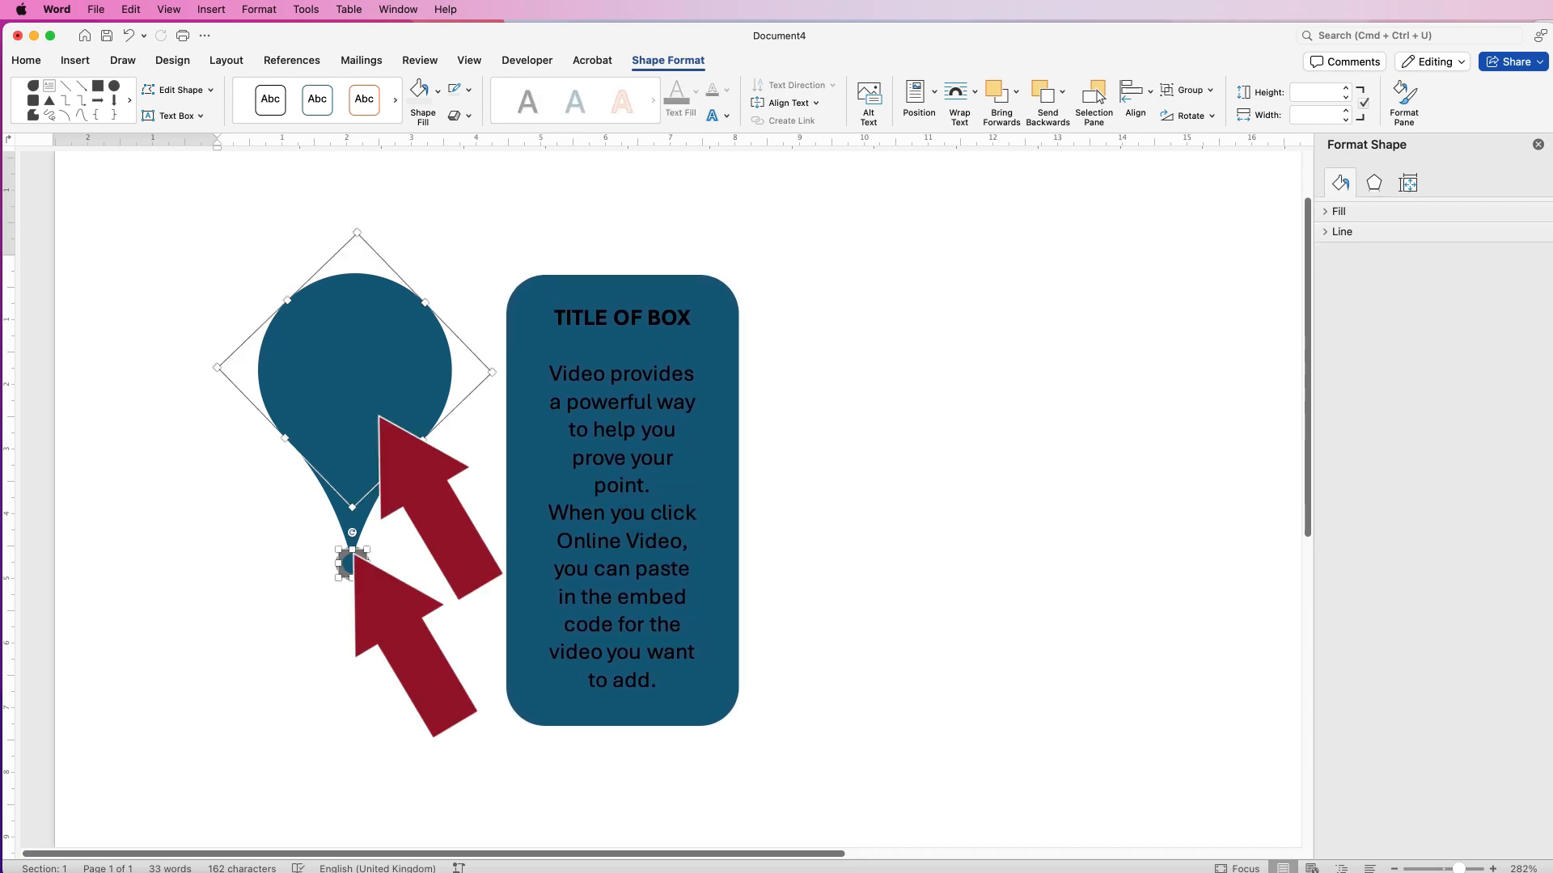
pyautogui.click(1186, 89)
pyautogui.click(1207, 113)
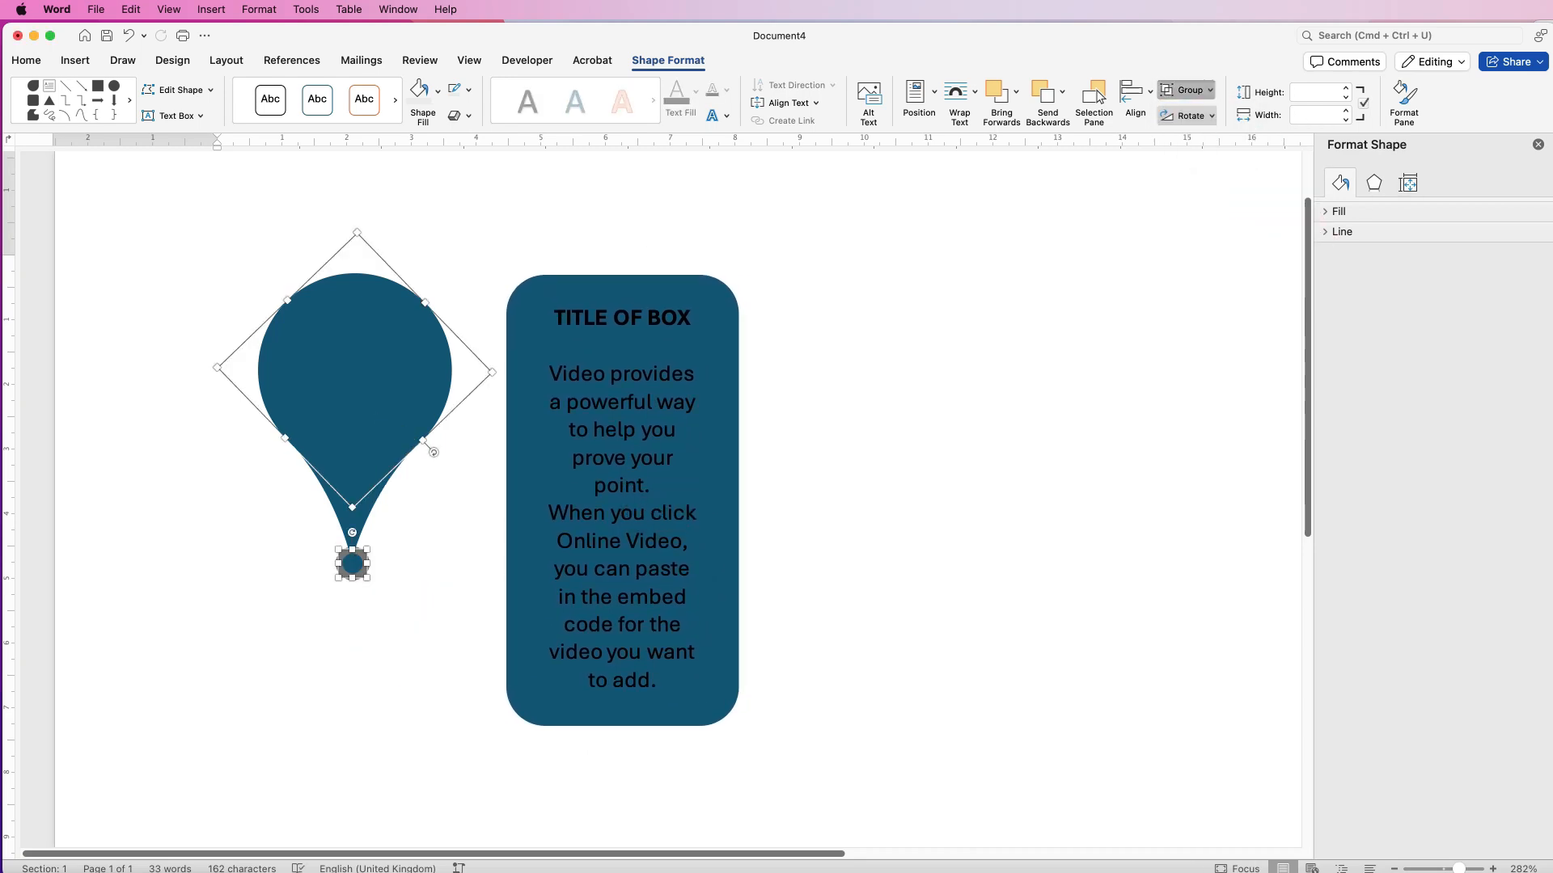
pyautogui.moveTo(364, 421)
pyautogui.mouseDown()
pyautogui.moveTo(379, 388)
pyautogui.moveTo(365, 422)
pyautogui.mouseUp()
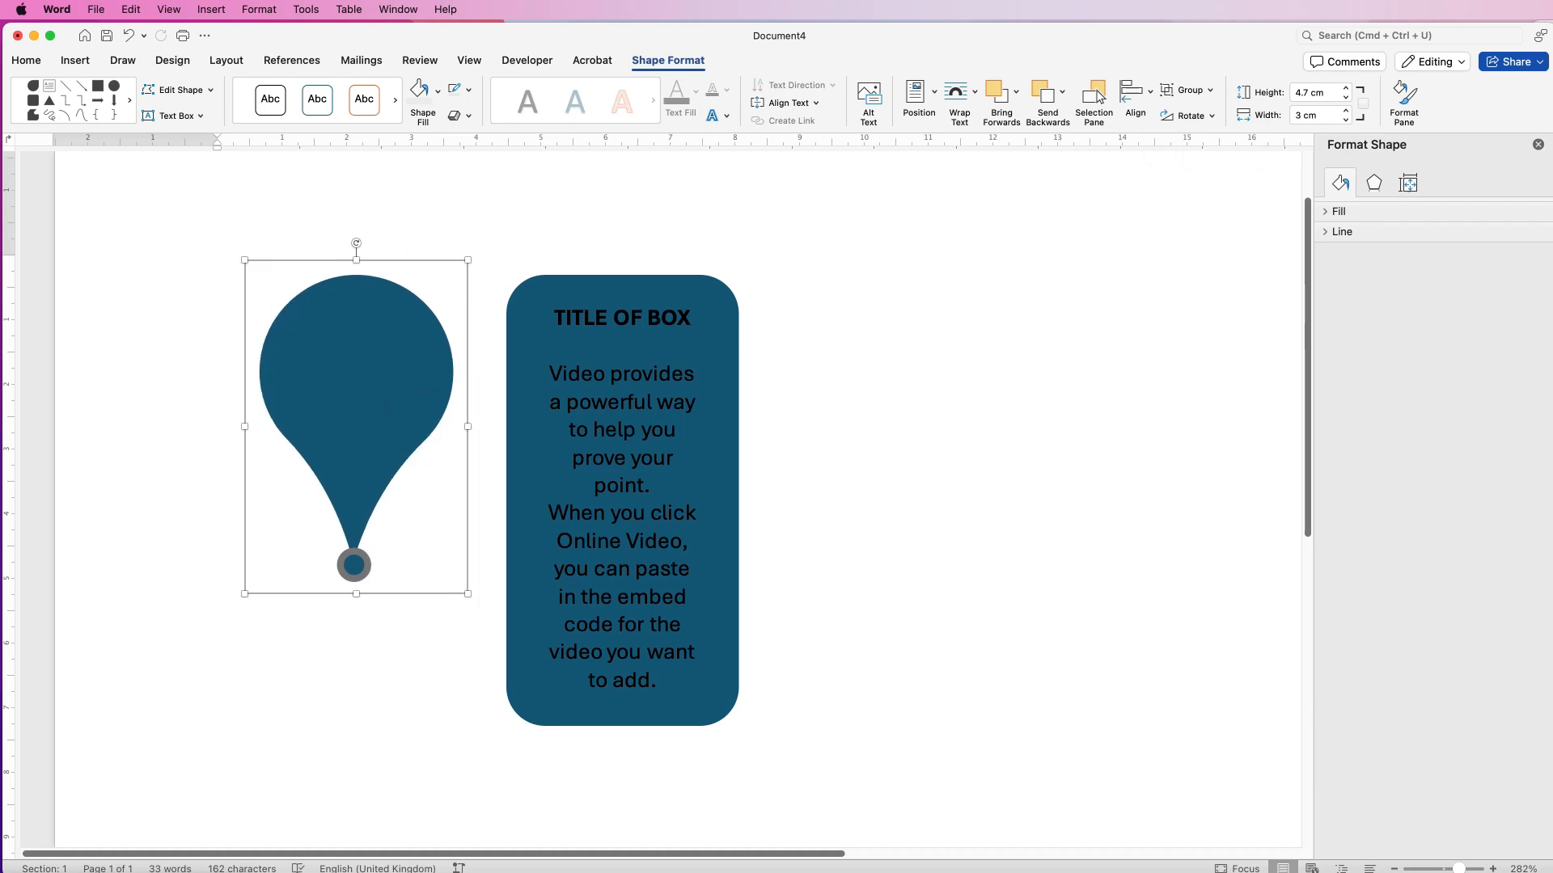
# Place the text-box group near the page's lower-left corner and position the pin group directly above it.
pyautogui.scroll(-10, 661, 500)
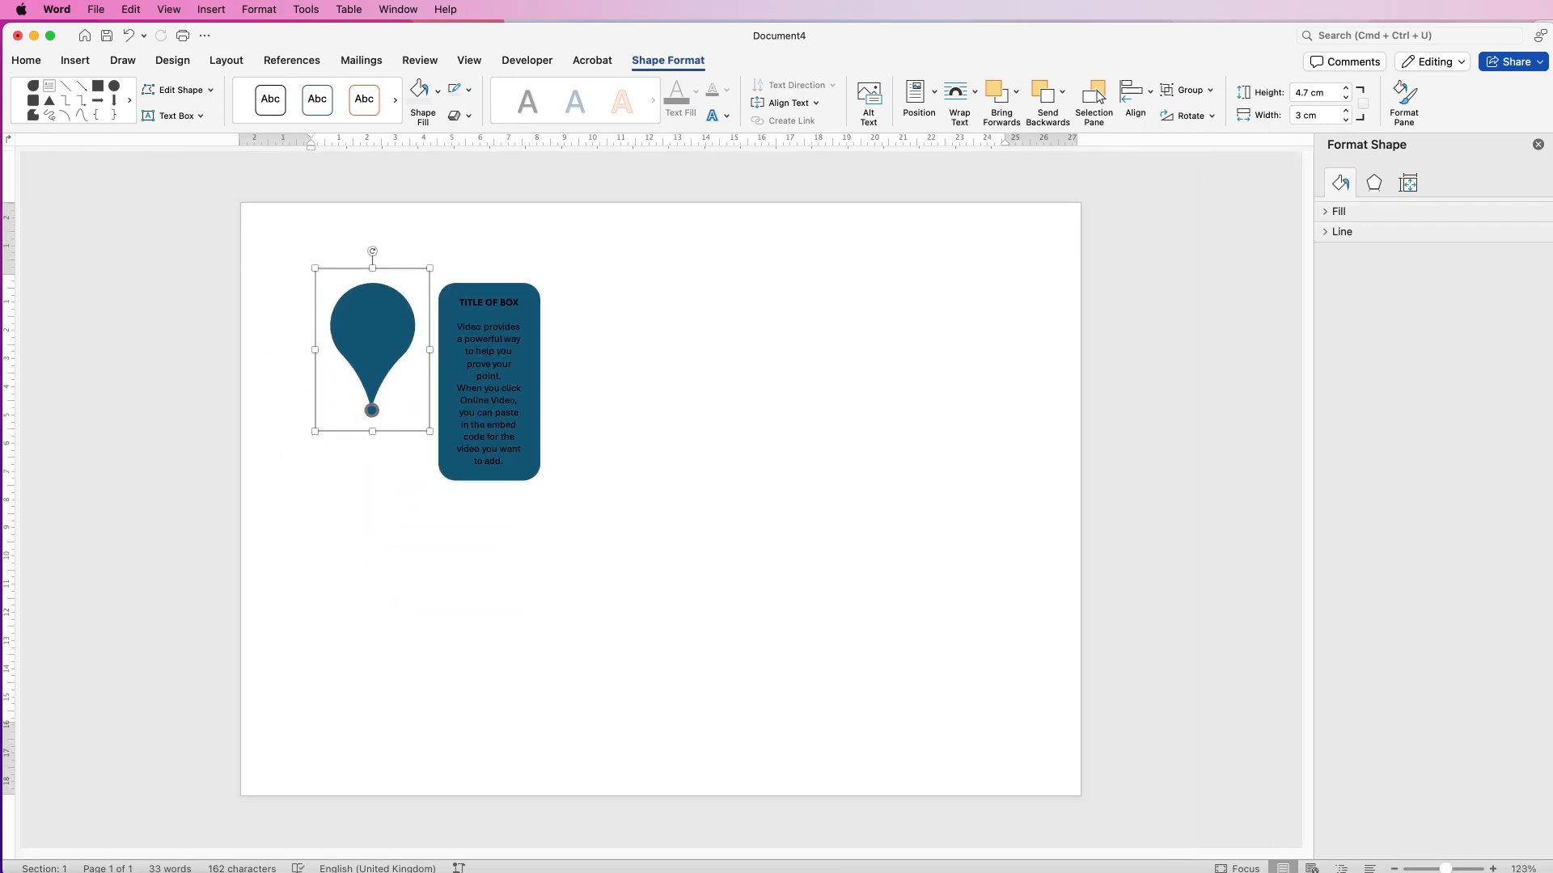
pyautogui.moveTo(501, 406); pyautogui.dragTo(368, 659)
pyautogui.moveTo(384, 366); pyautogui.dragTo(361, 411)
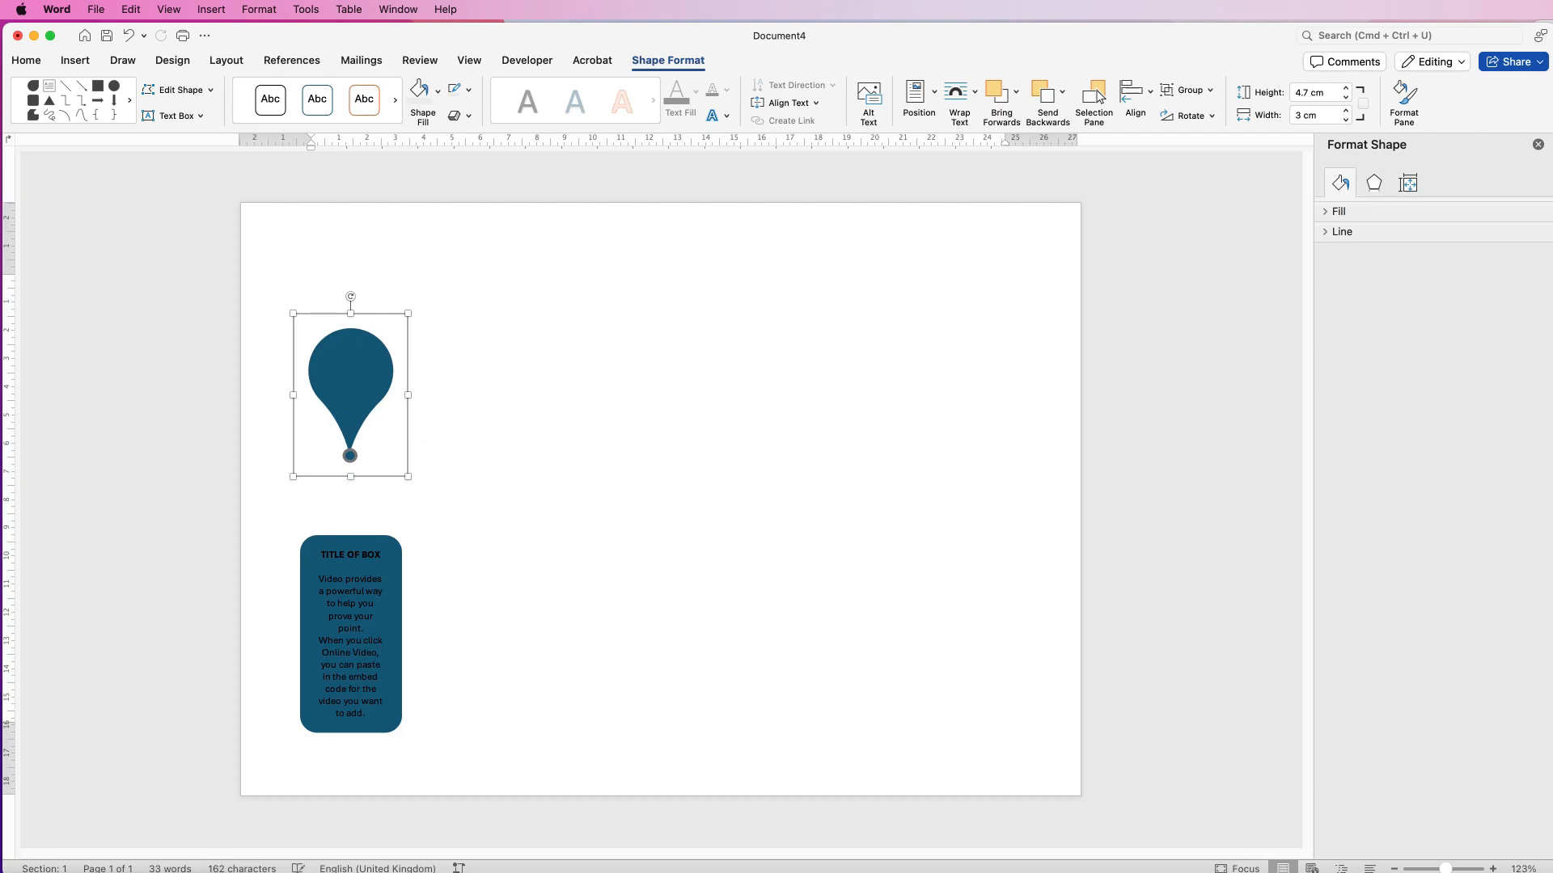
pyautogui.moveTo(345, 597); pyautogui.dragTo(345, 606)
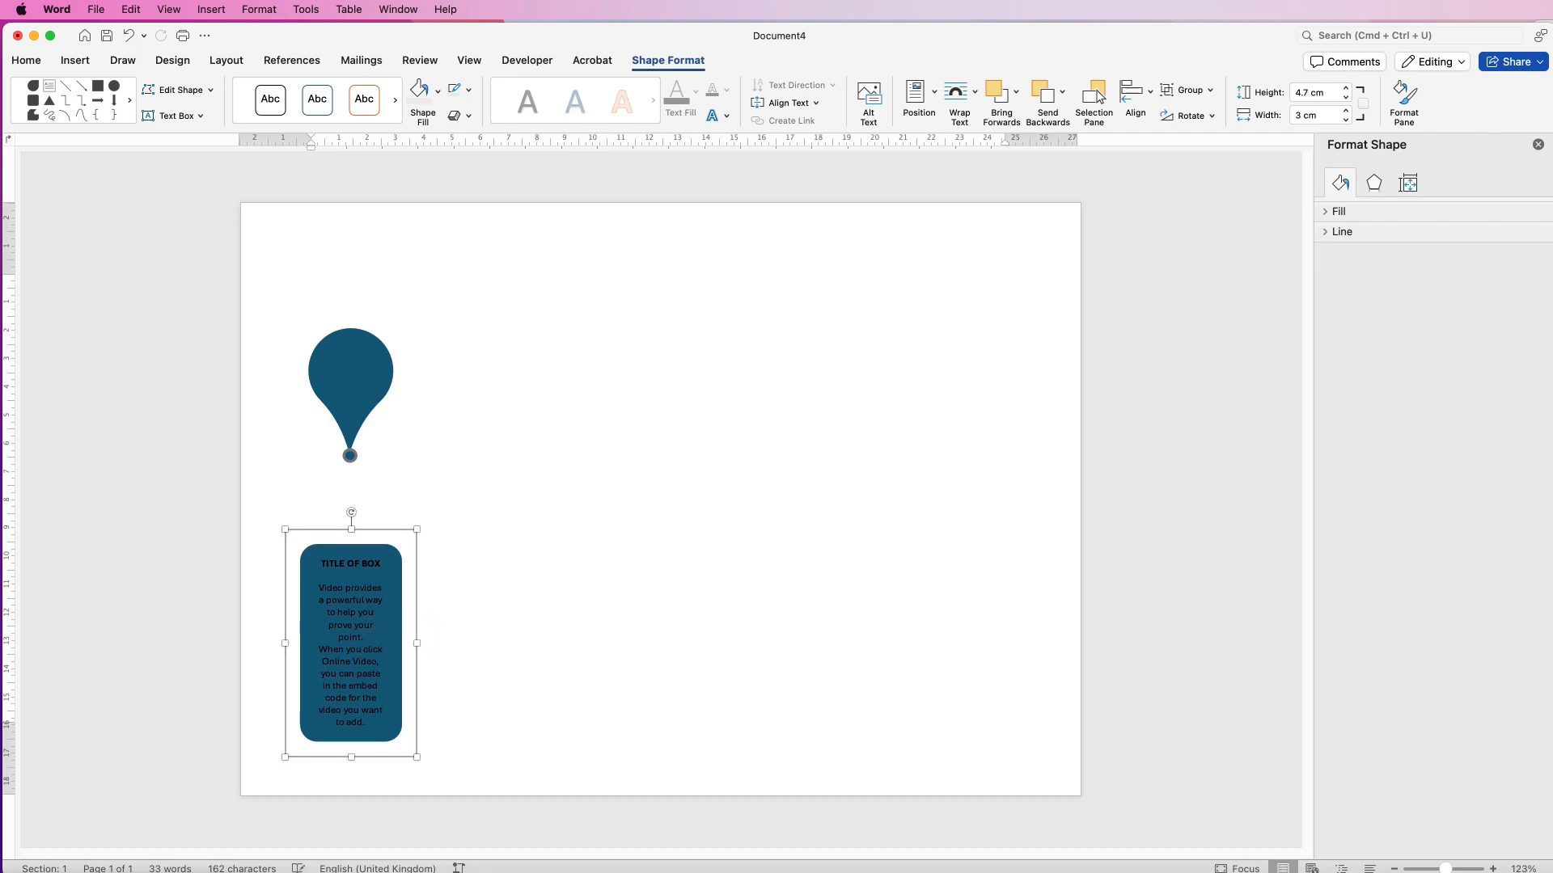
pyautogui.moveTo(353, 387); pyautogui.dragTo(352, 396)
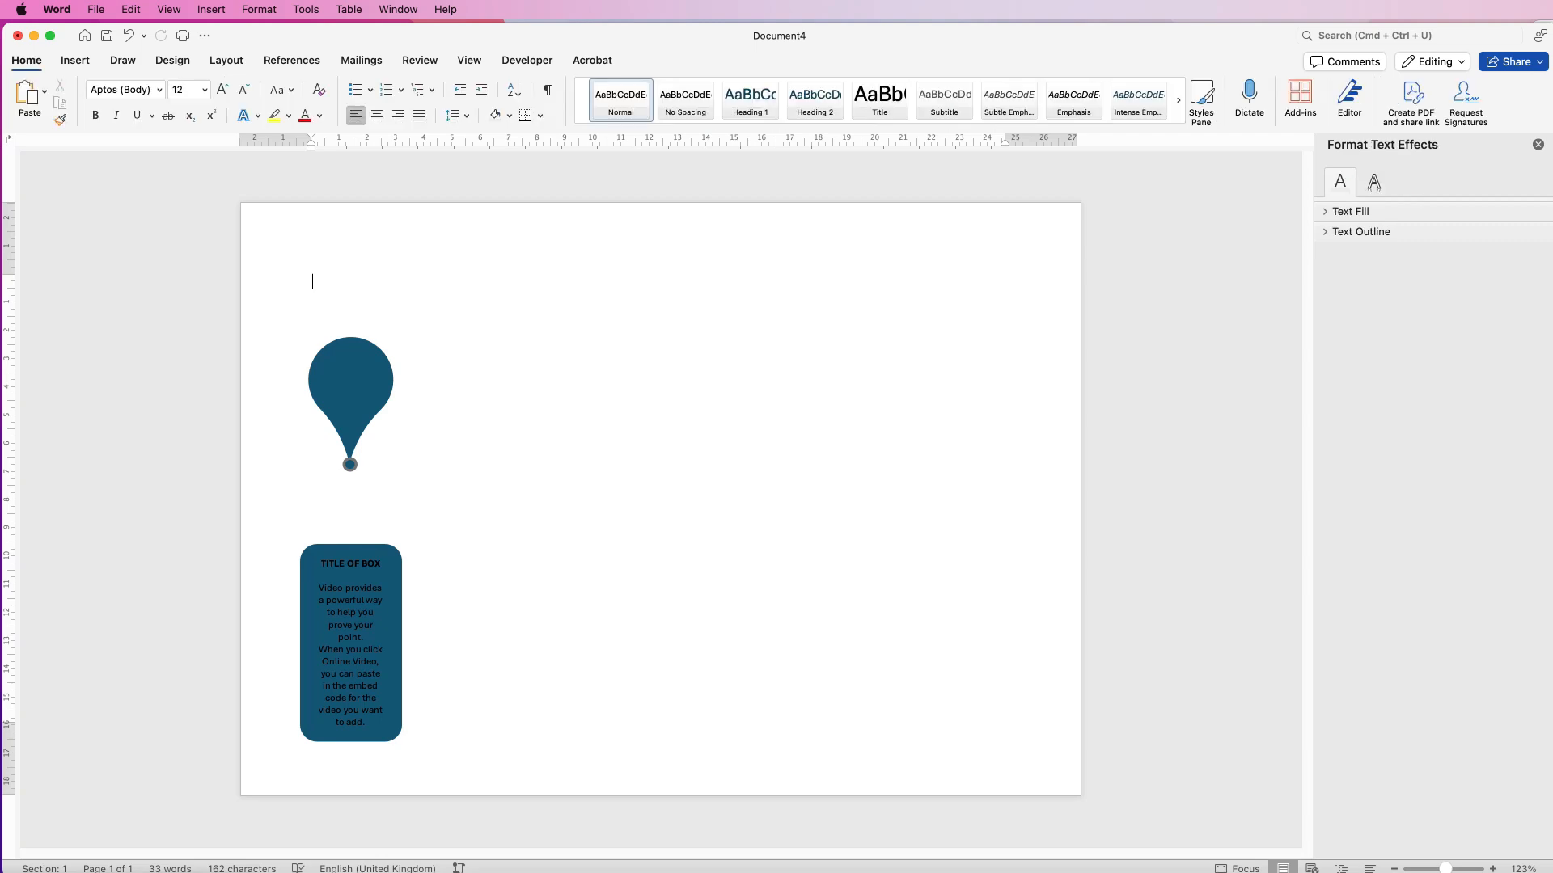
# Align the pin group and the text-box group to their common horizontal centre.
pyautogui.click(366, 378)
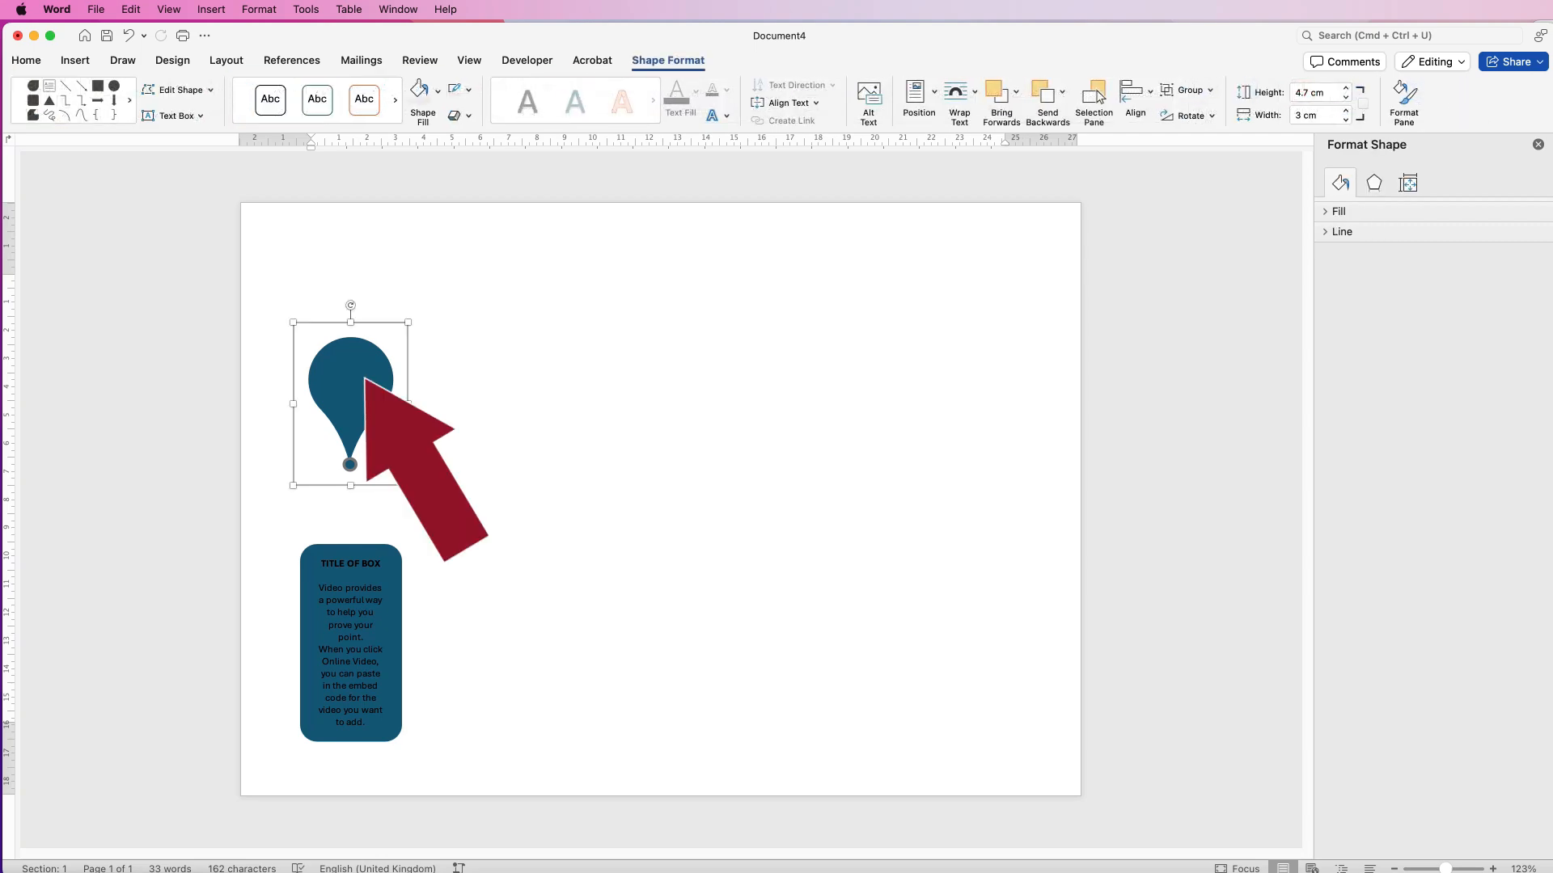
pyautogui.keyDown('shift'); pyautogui.click(379, 629); pyautogui.keyUp('shift')
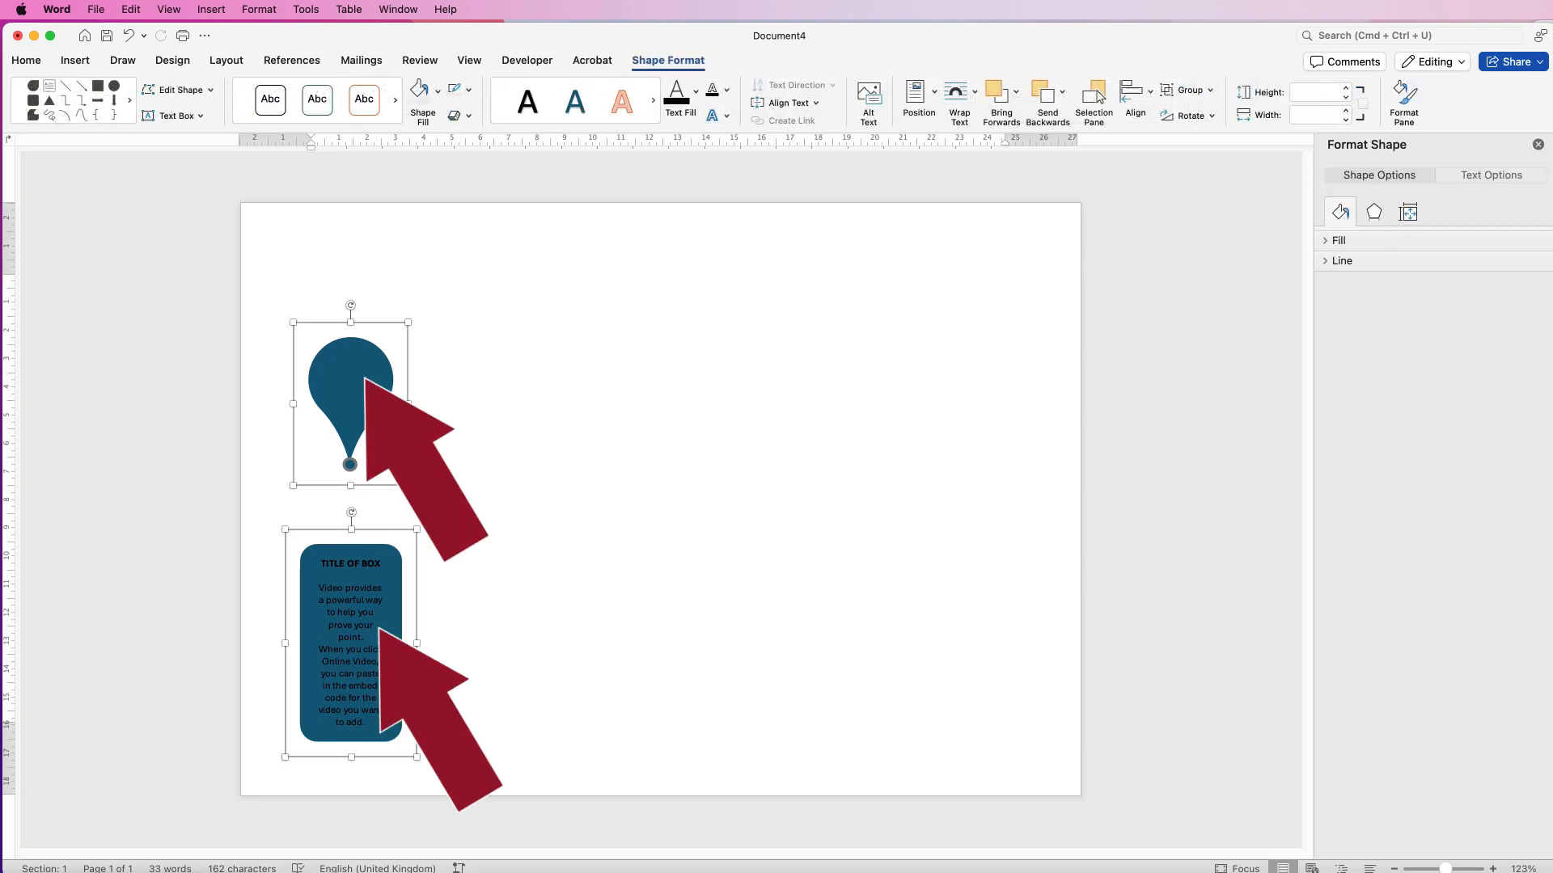
pyautogui.click(1135, 92)
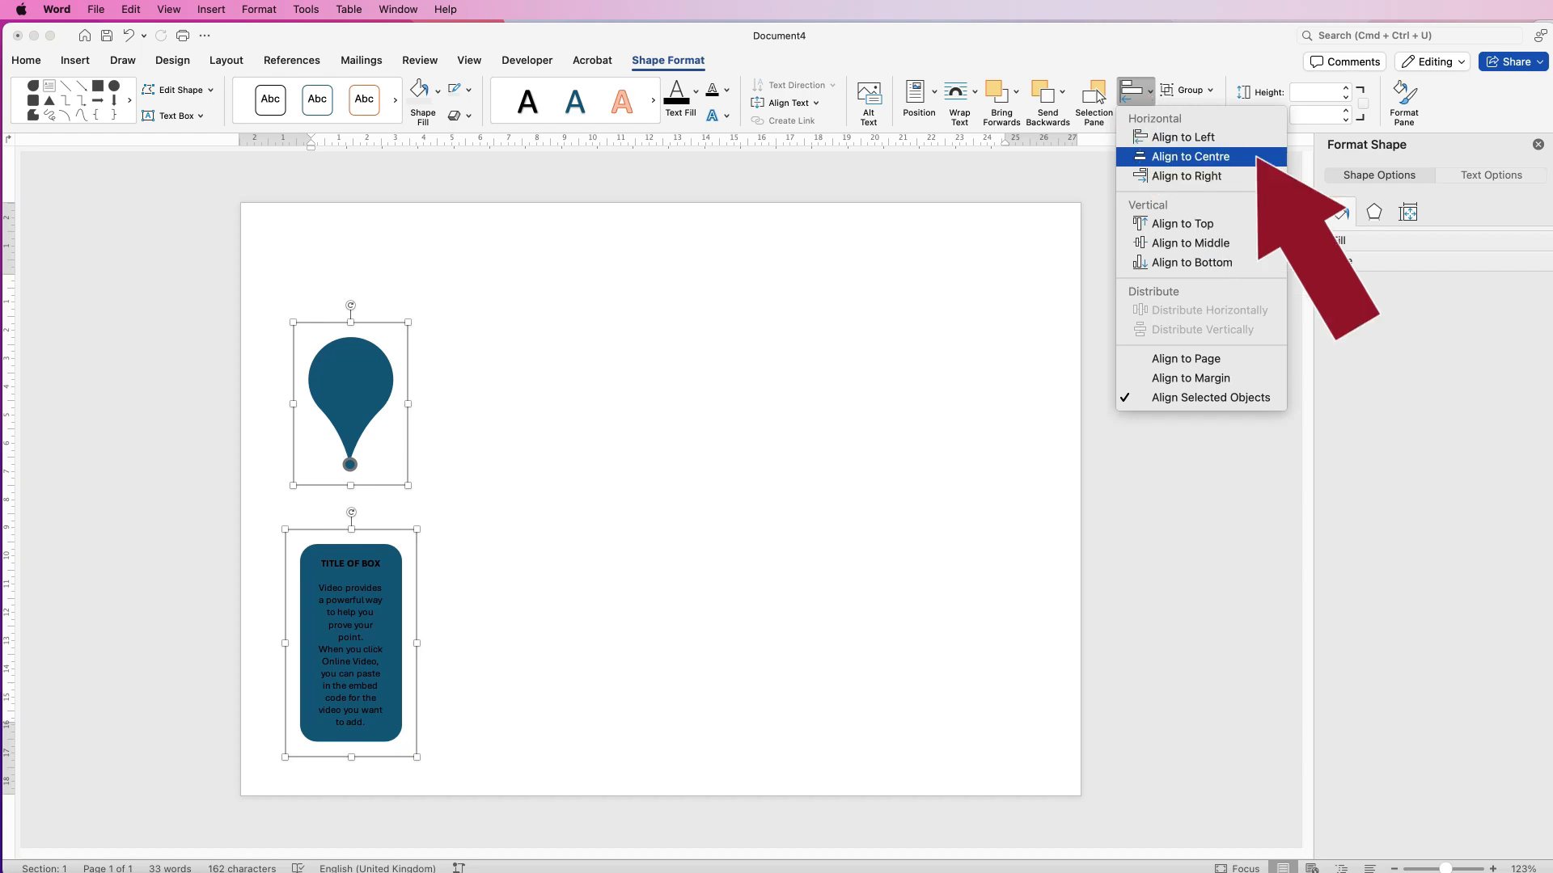
pyautogui.click(1190, 157)
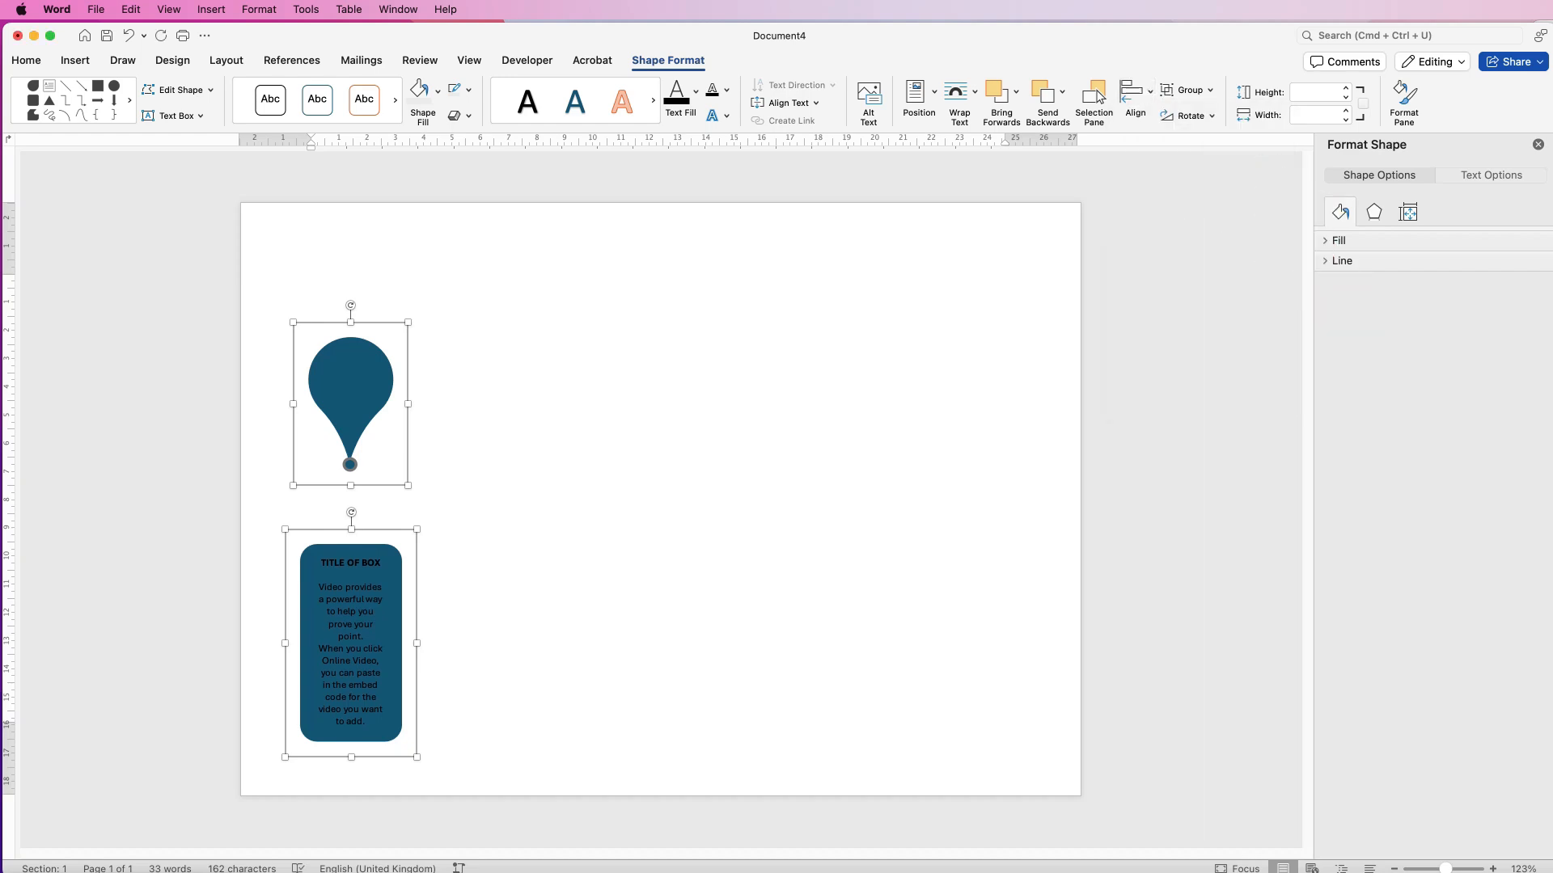
# Bring the pin slightly closer to the text box below and group the two into one column.
pyautogui.keyDown('shift'); pyautogui.click(351, 643); pyautogui.keyUp('shift')
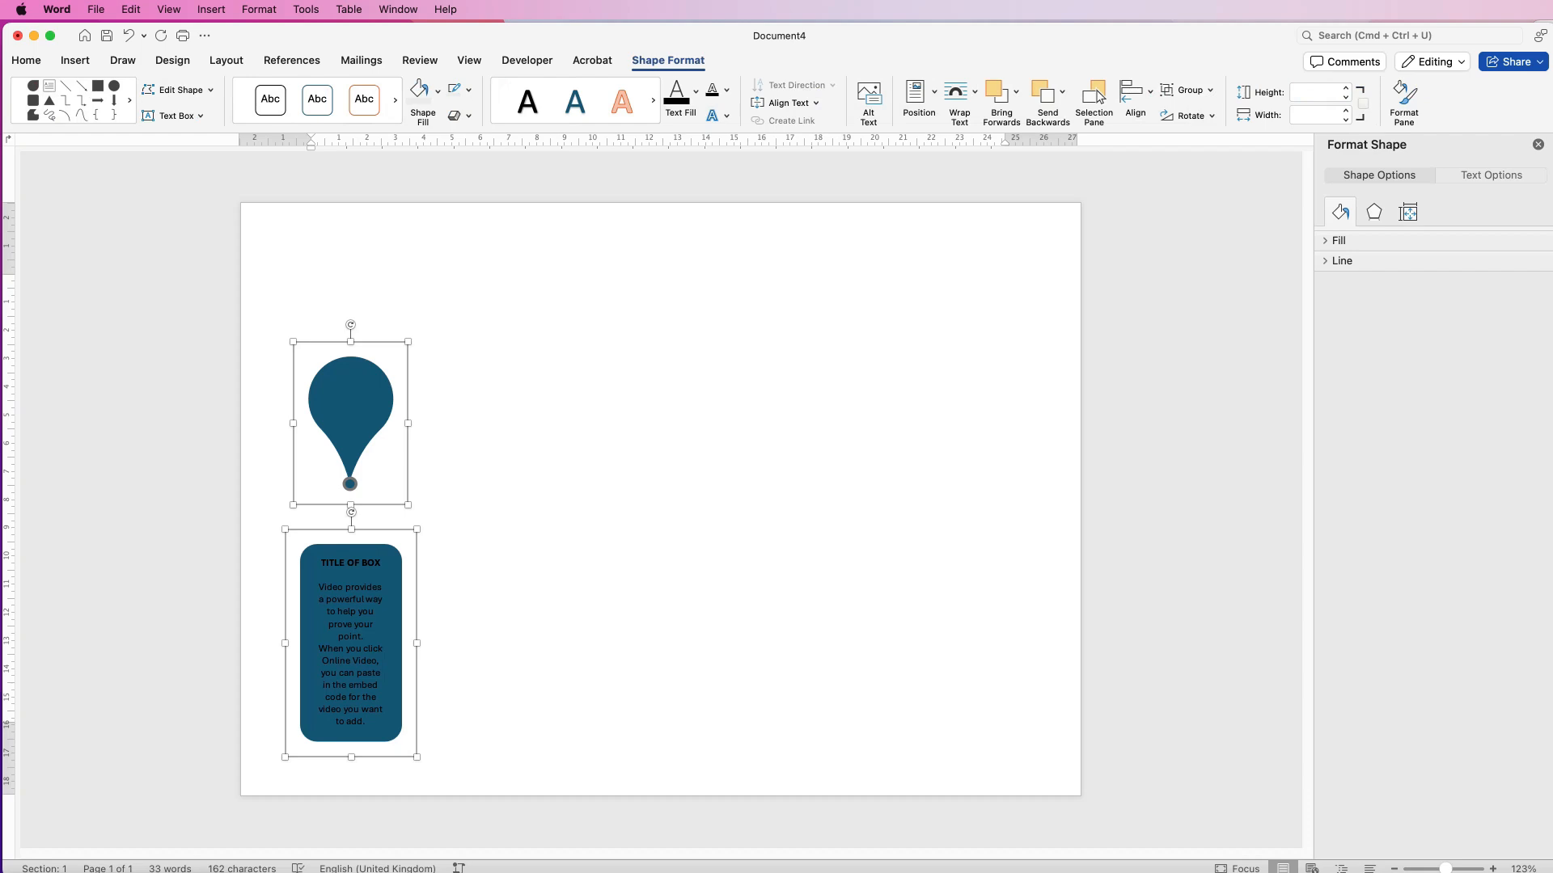
pyautogui.click(1186, 90)
pyautogui.click(1203, 108)
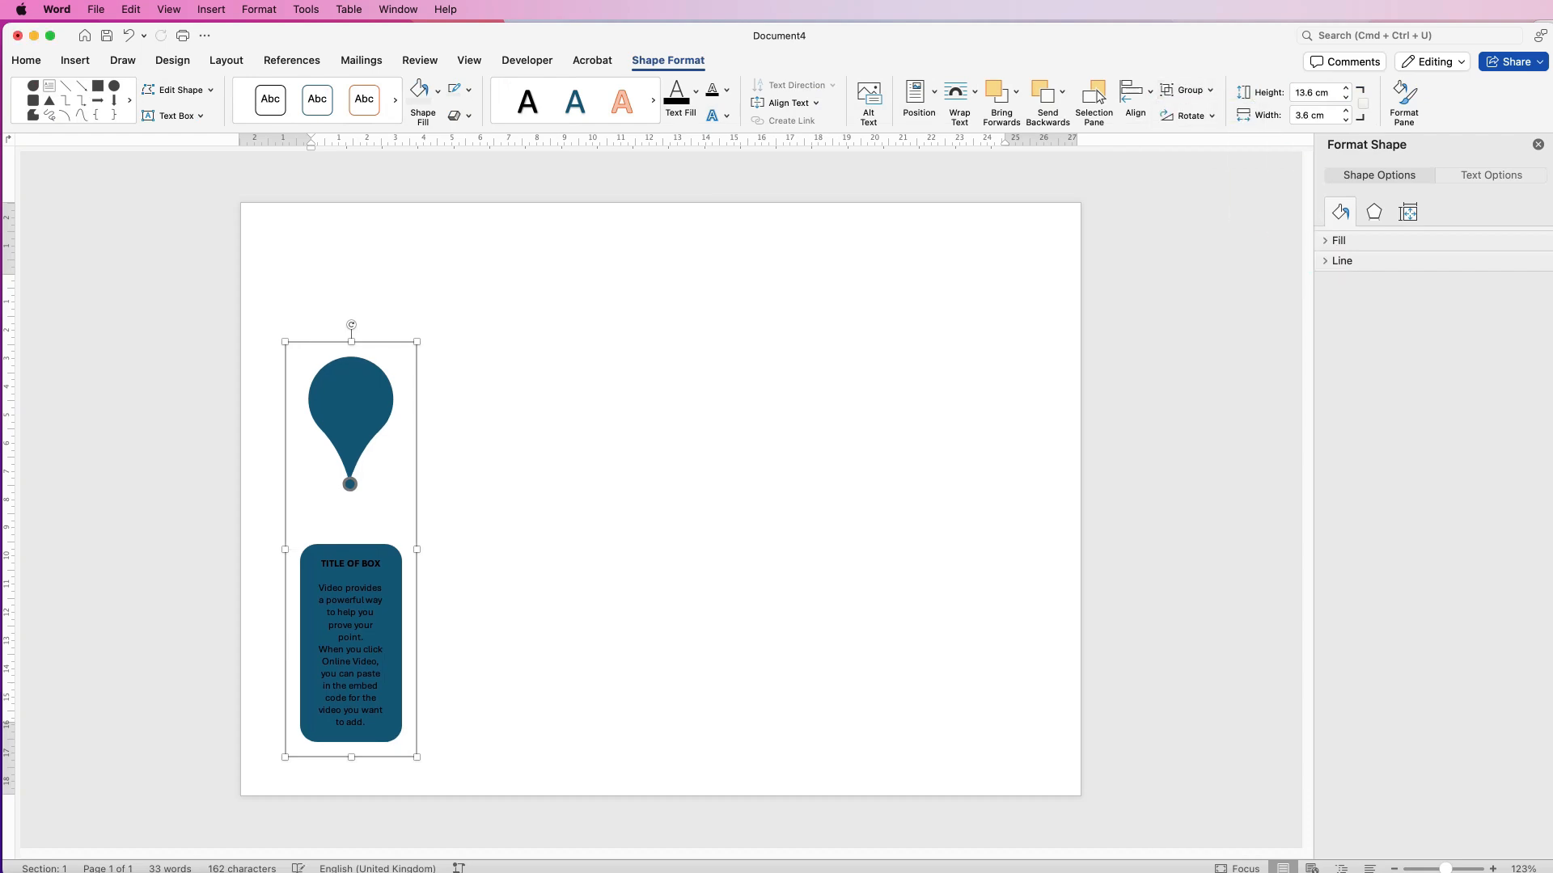
# Duplicate the pin-and-box column five times across the page, with the last copy near the right margin.
pyautogui.moveTo(393, 606); pyautogui.dragTo(1014, 627)
pyautogui.keyDown('shift'); pyautogui.click(466, 614); pyautogui.keyUp('shift')
pyautogui.click(312, 281)
pyautogui.moveTo(350, 631)
pyautogui.mouseDown()
pyautogui.moveTo(320, 631)
pyautogui.moveTo(351, 631)
pyautogui.mouseUp()
pyautogui.moveTo(1011, 635); pyautogui.dragTo(938, 638)
# Distribute all six pin-and-box columns evenly in the horizontal direction and align their tops.
pyautogui.keyDown('shift'); pyautogui.click(812, 638); pyautogui.keyUp('shift')
pyautogui.keyDown('shift'); pyautogui.click(694, 638); pyautogui.keyUp('shift')
pyautogui.keyDown('shift'); pyautogui.click(579, 638); pyautogui.keyUp('shift')
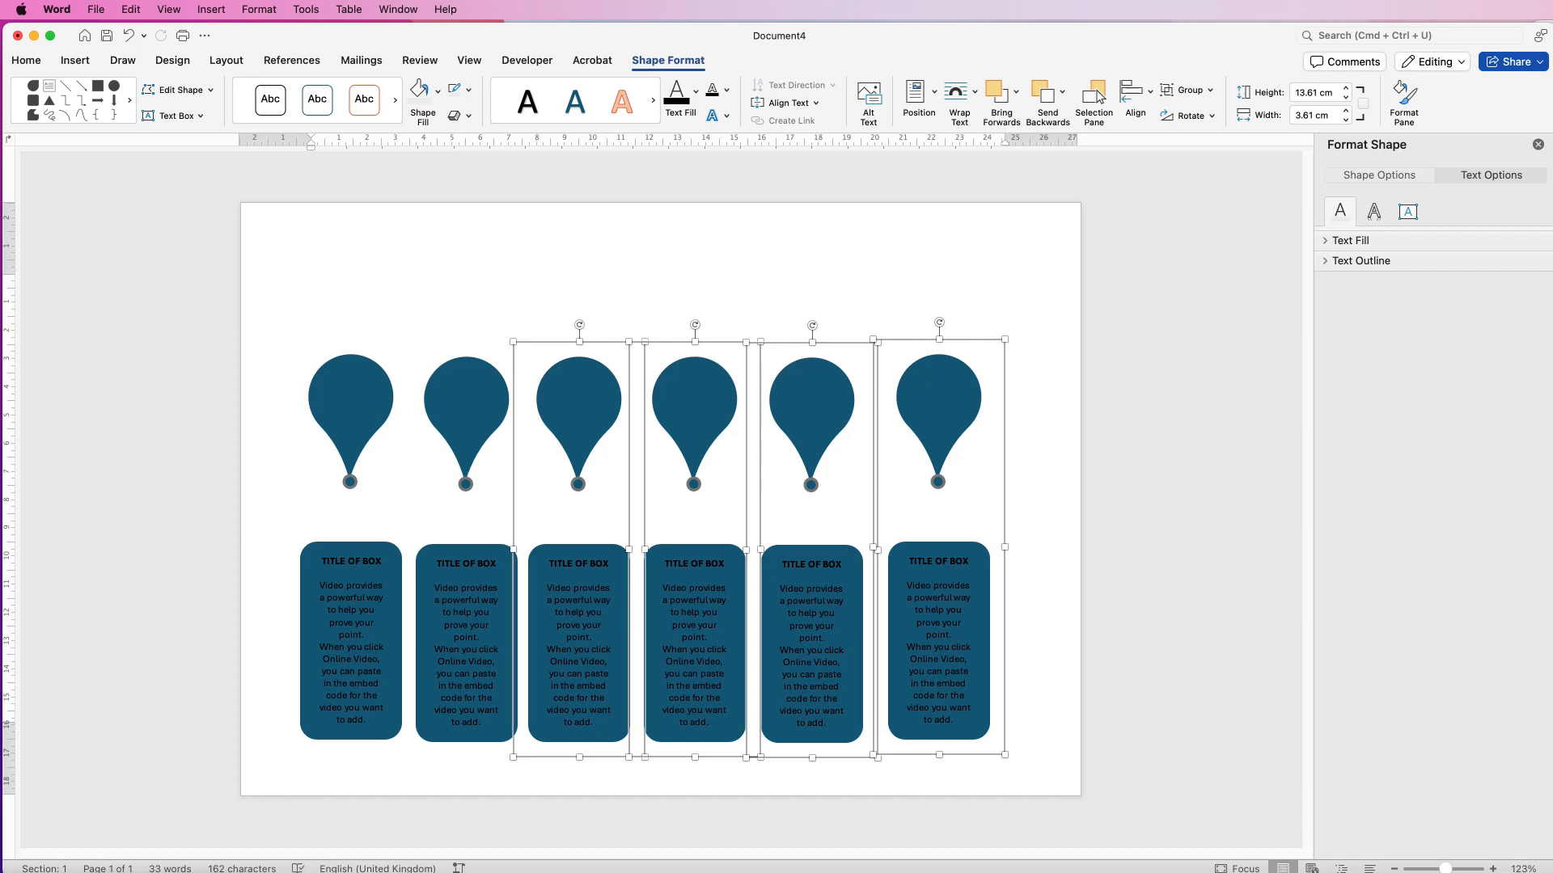
pyautogui.keyDown('shift'); pyautogui.click(467, 638); pyautogui.keyUp('shift')
pyautogui.keyDown('shift'); pyautogui.click(351, 638); pyautogui.keyUp('shift')
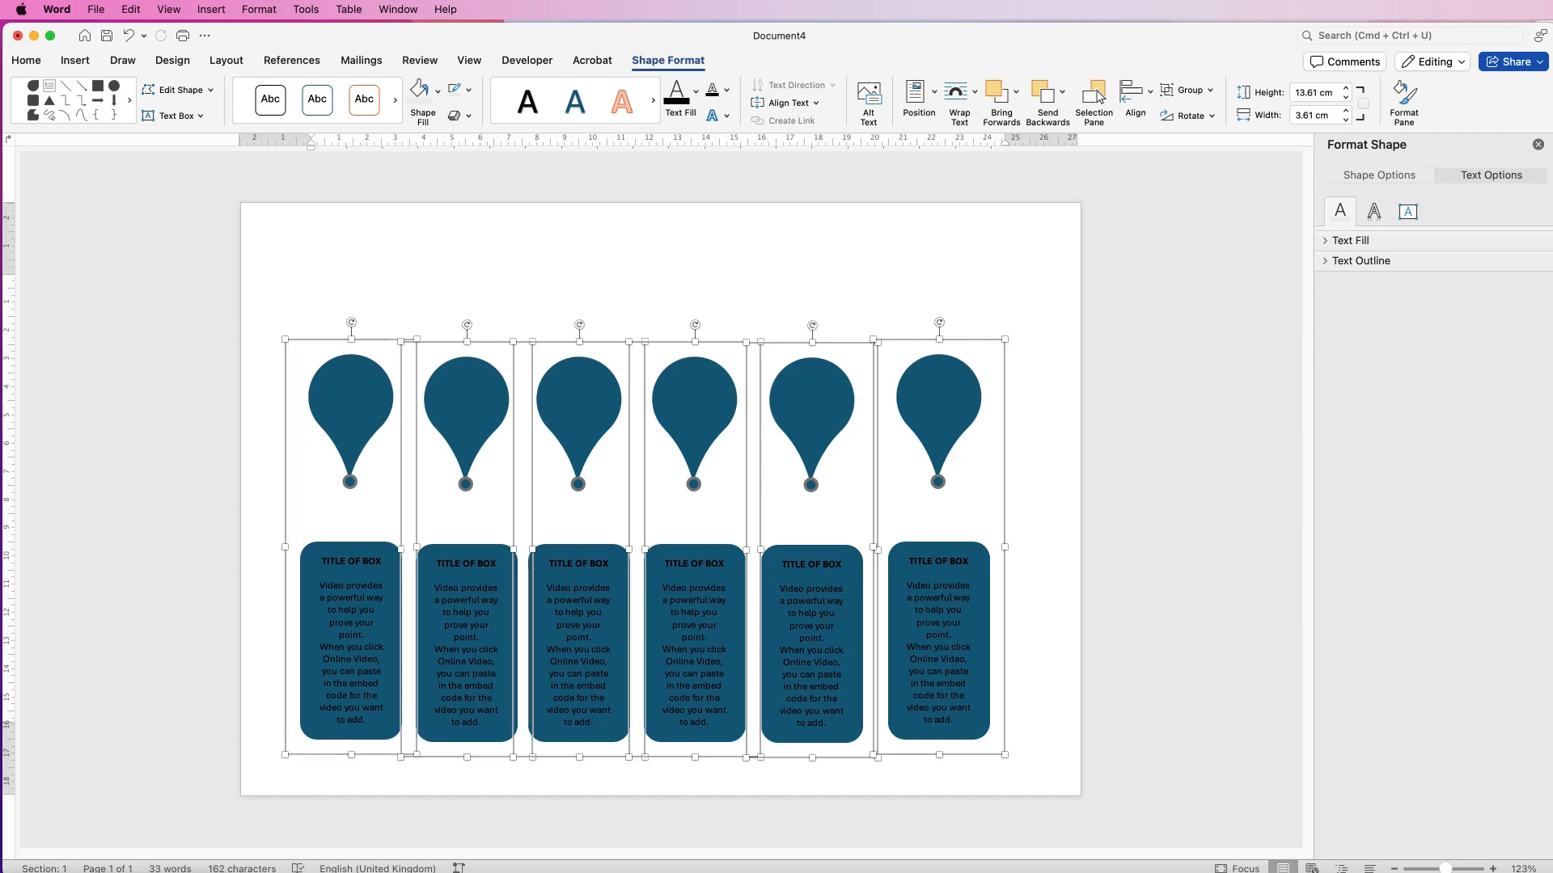
pyautogui.click(1135, 93)
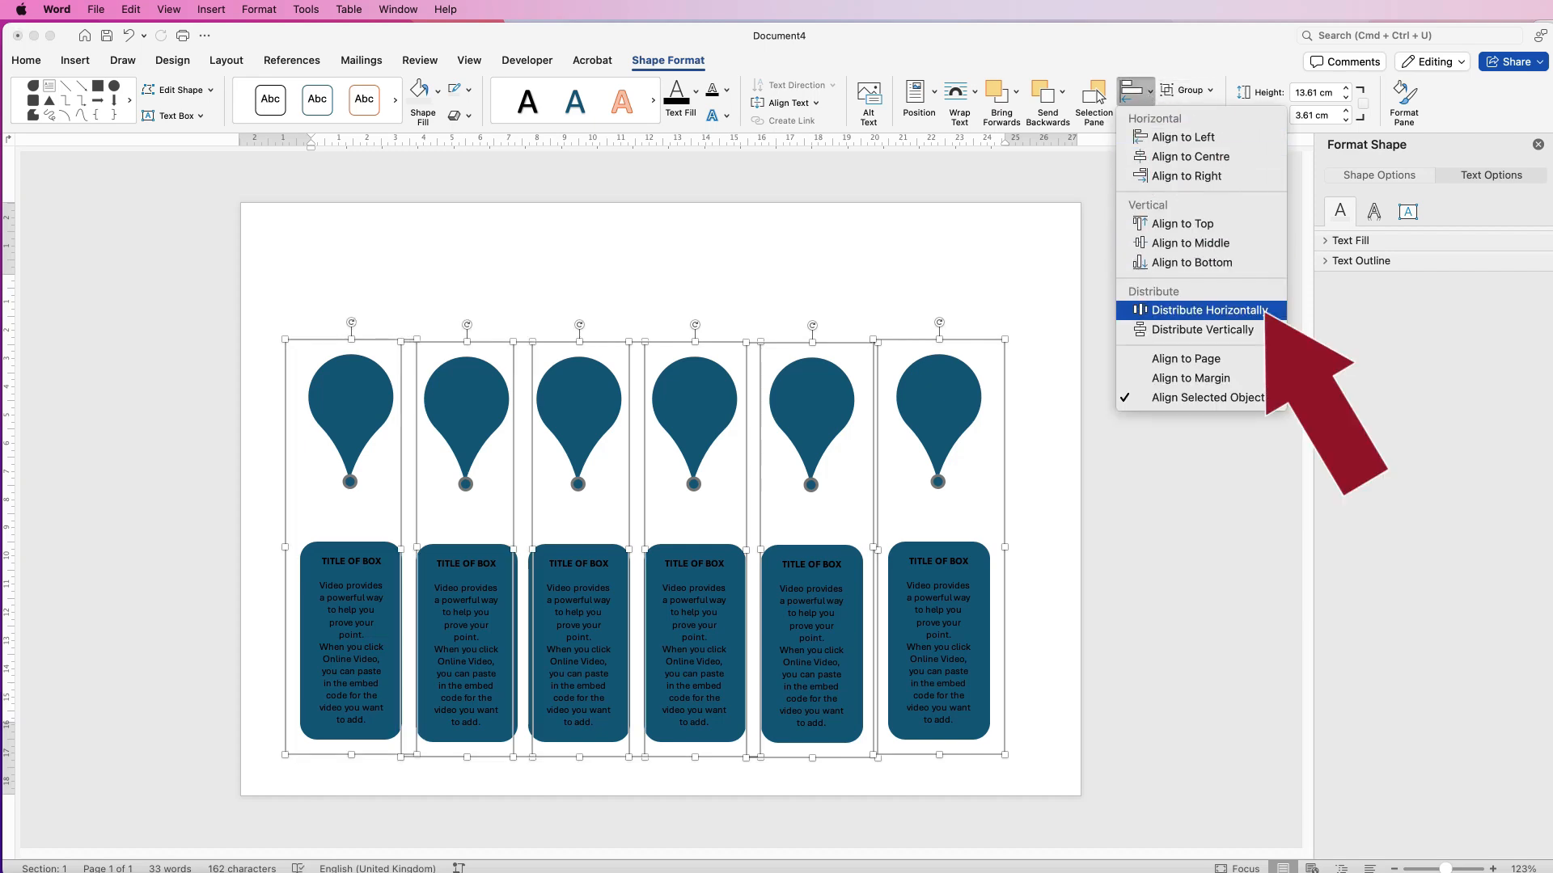
pyautogui.click(1209, 310)
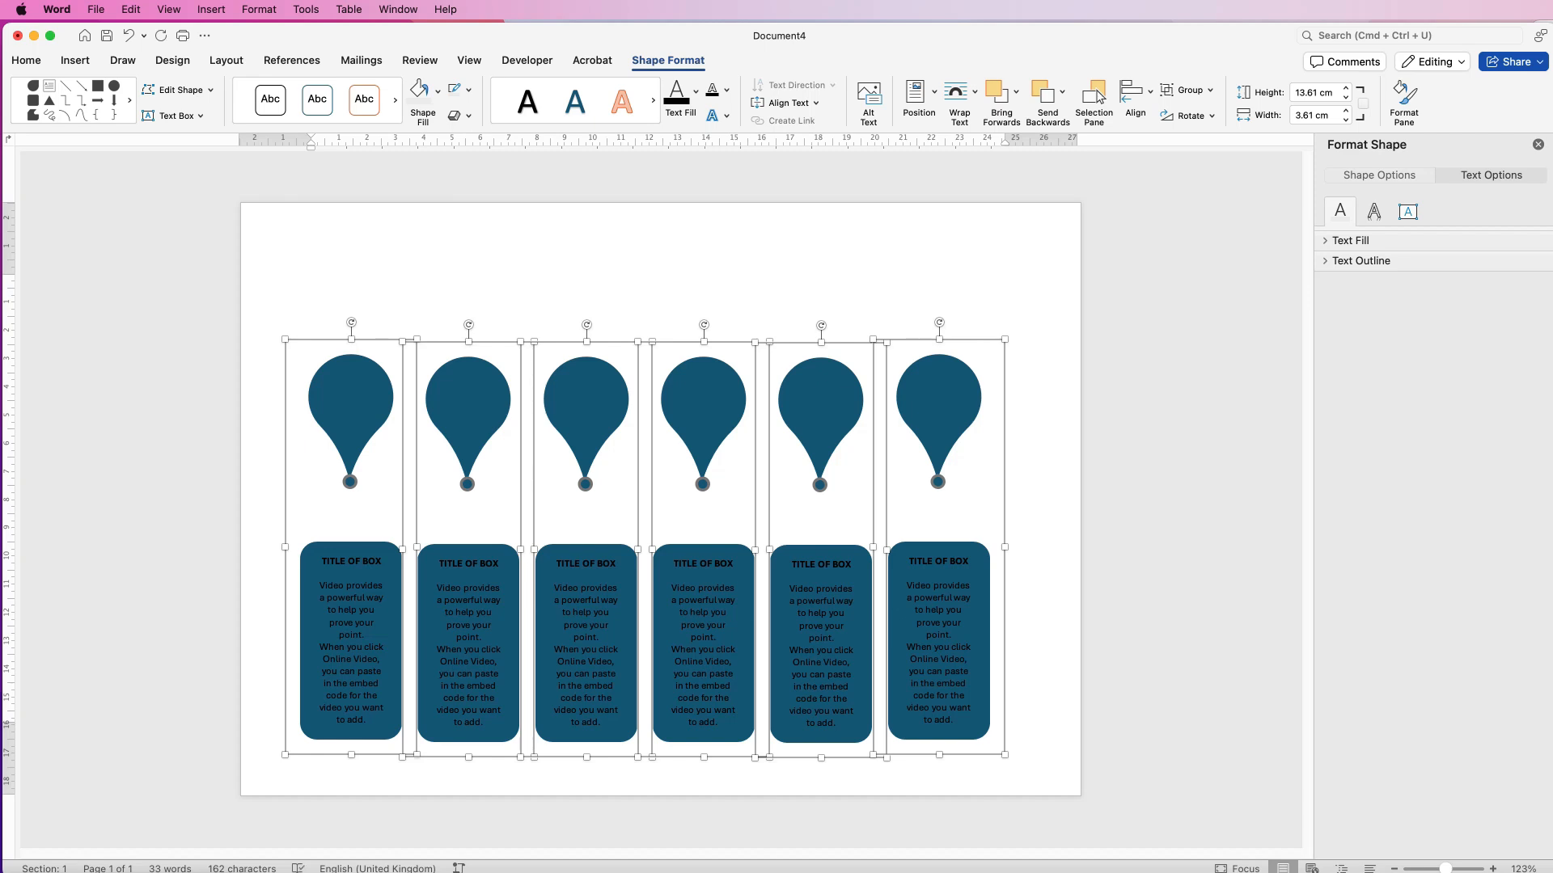
pyautogui.click(1131, 92)
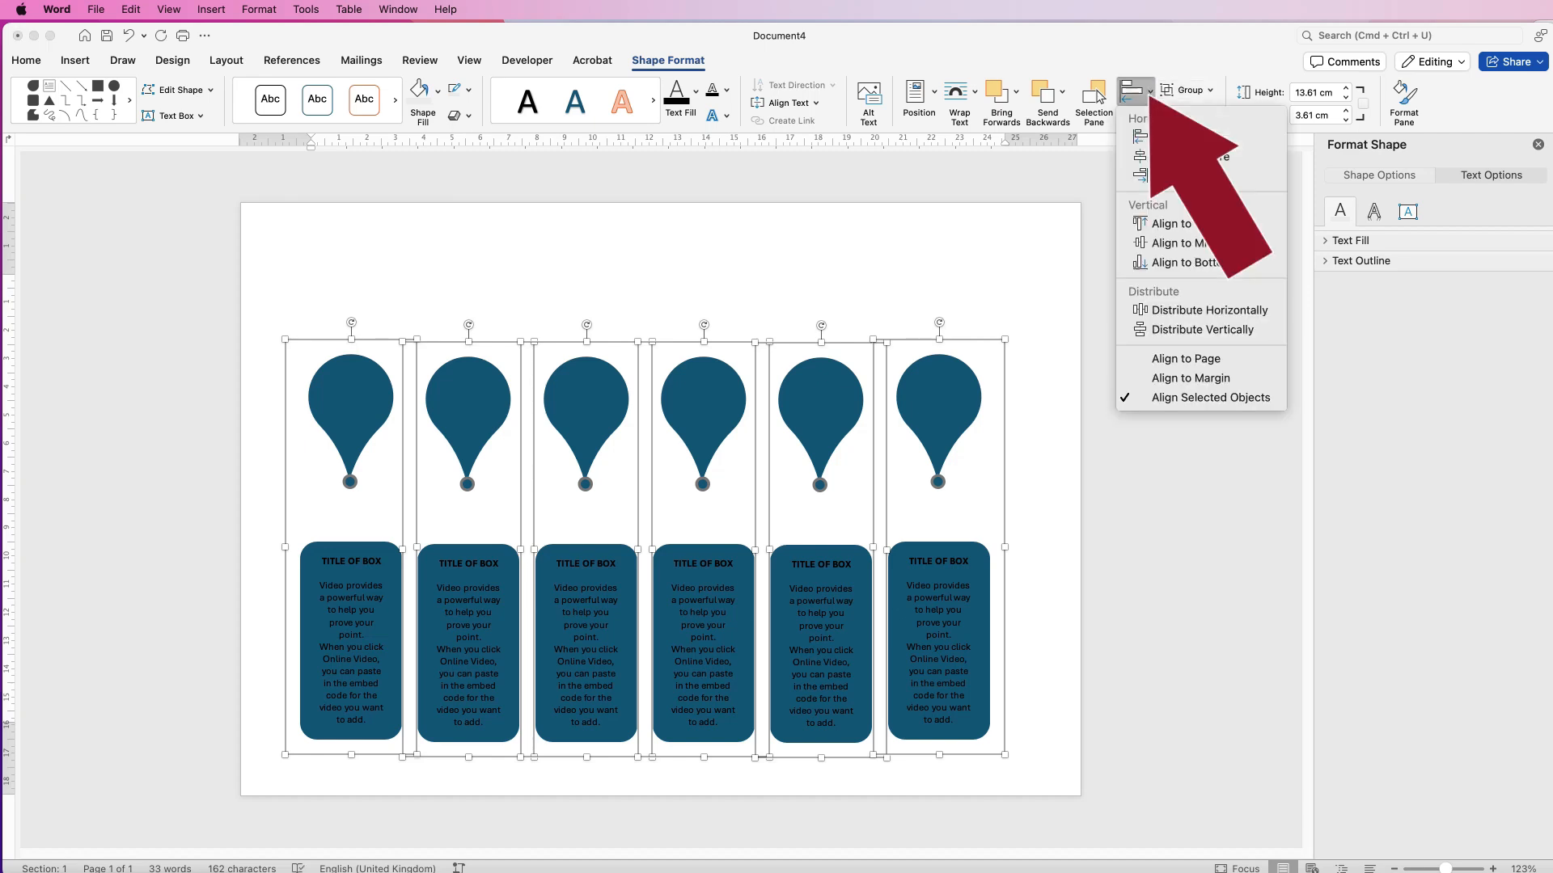
pyautogui.click(1182, 224)
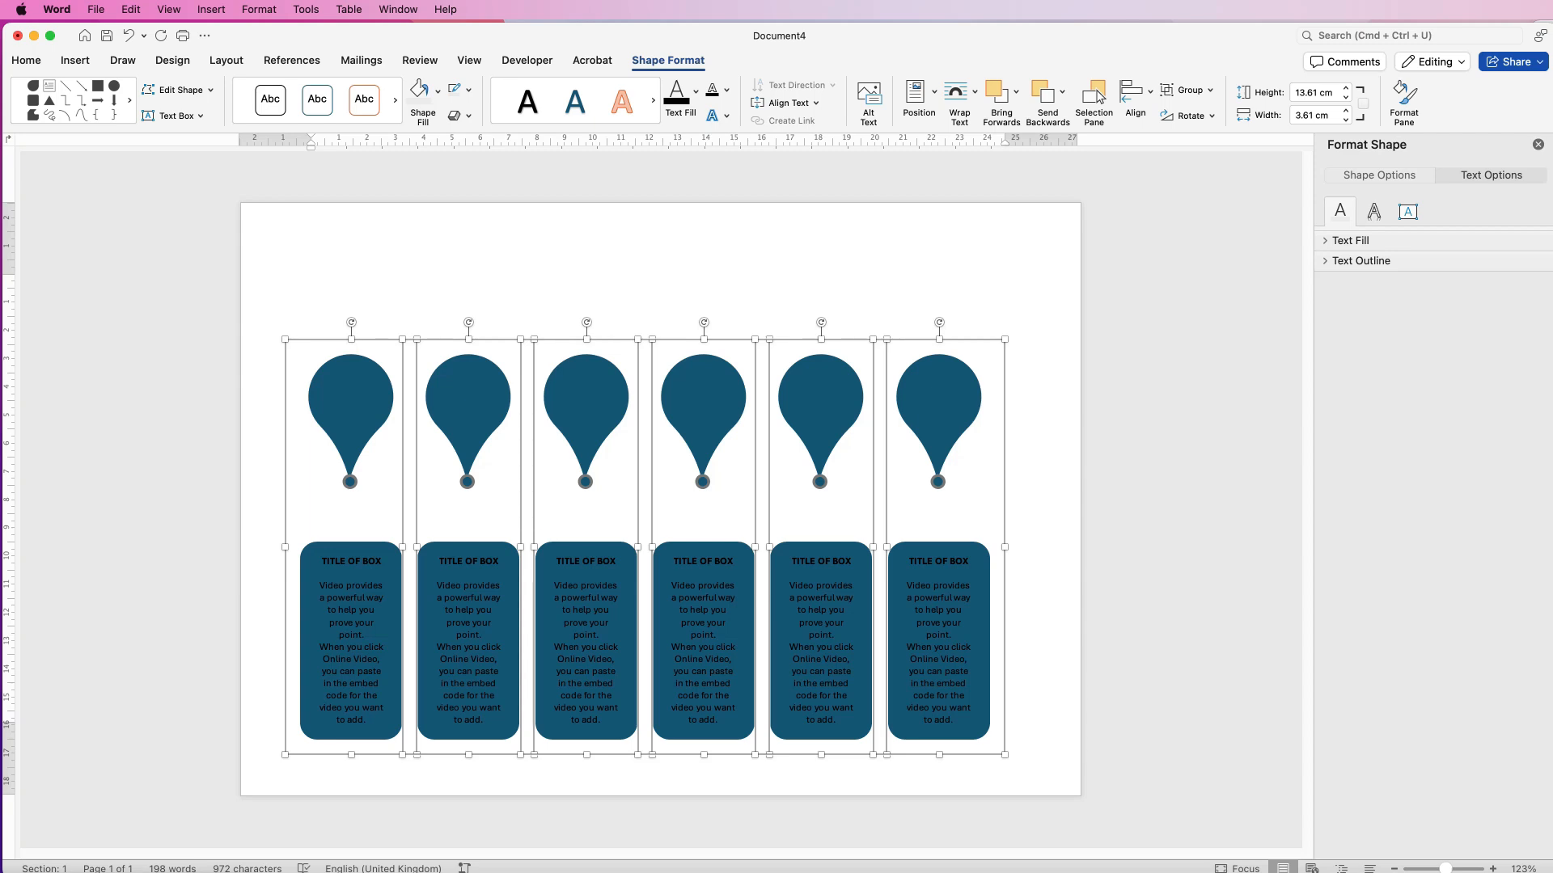
# Ungroup all six columns twice so every teardrop, circle, rectangle and text box is separate, leaving nothing selected.
pyautogui.click(1187, 90)
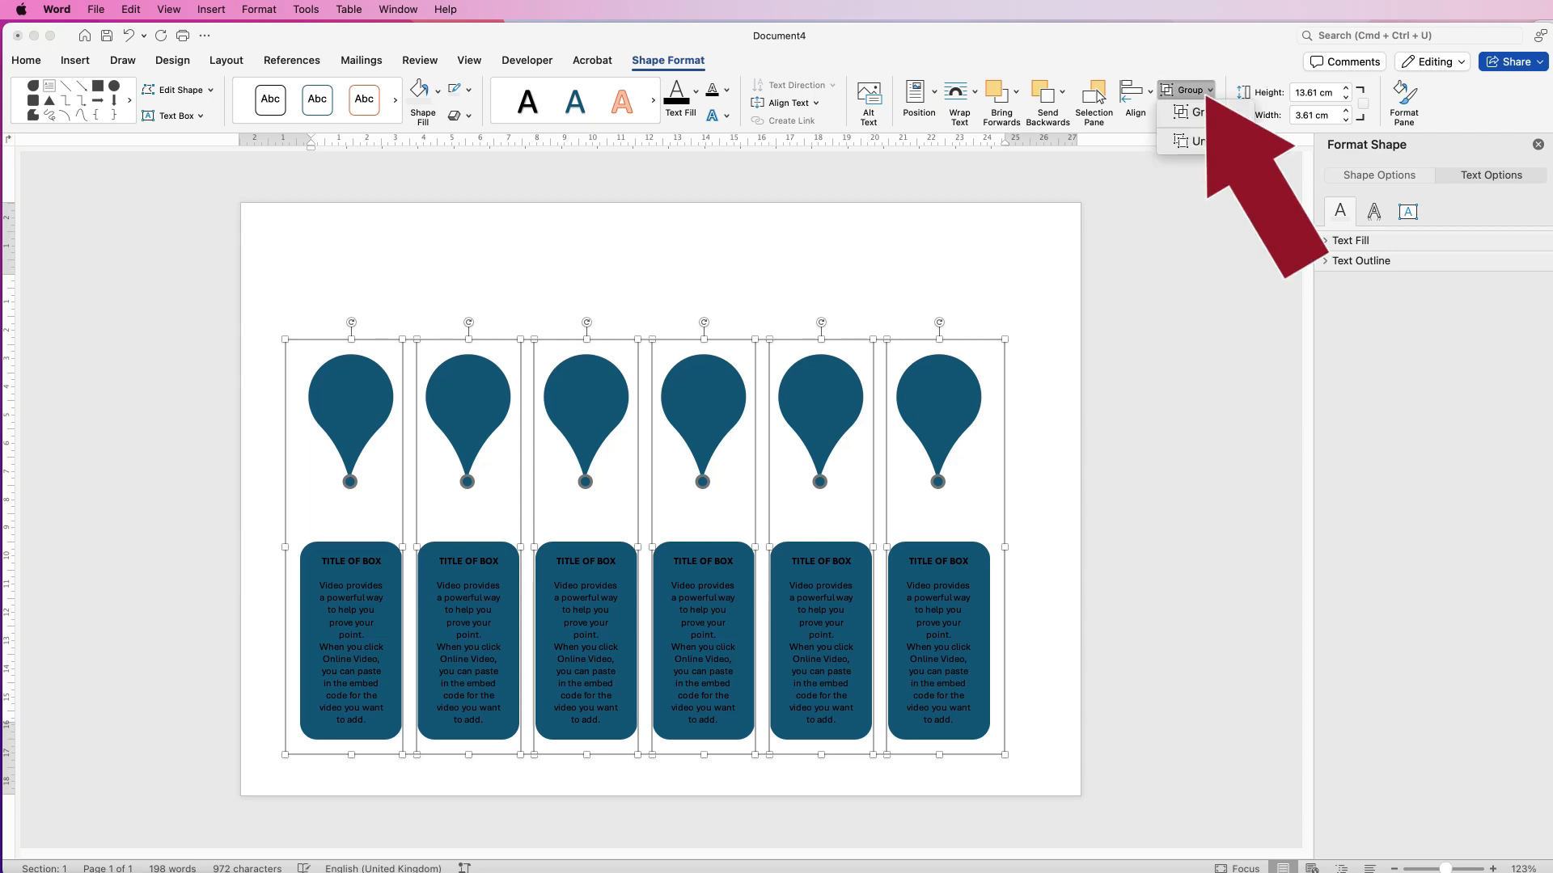
pyautogui.click(1213, 142)
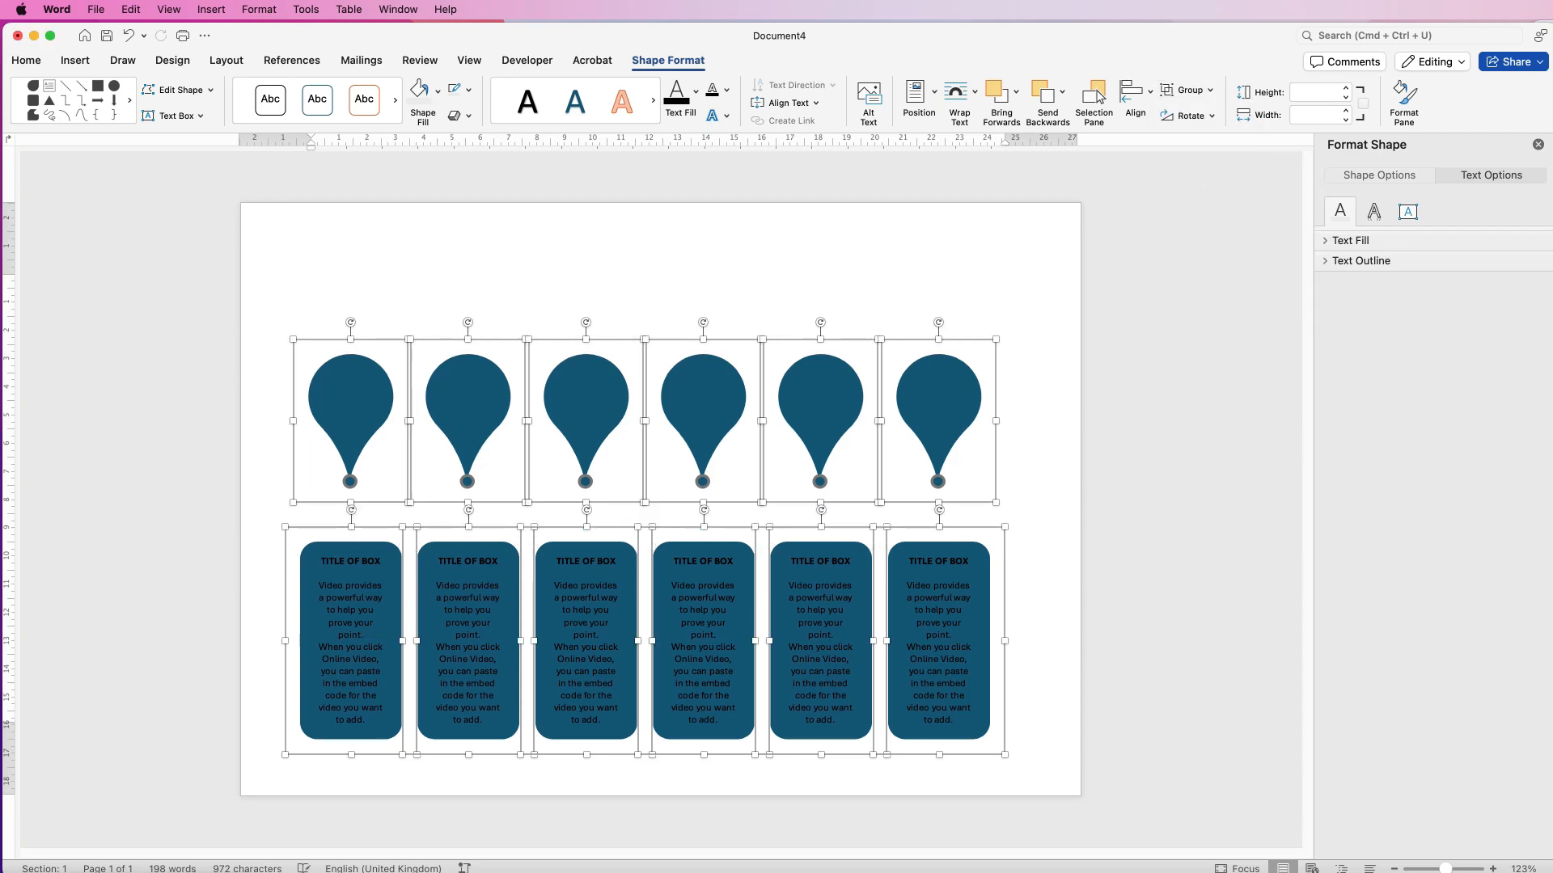
pyautogui.click(1187, 90)
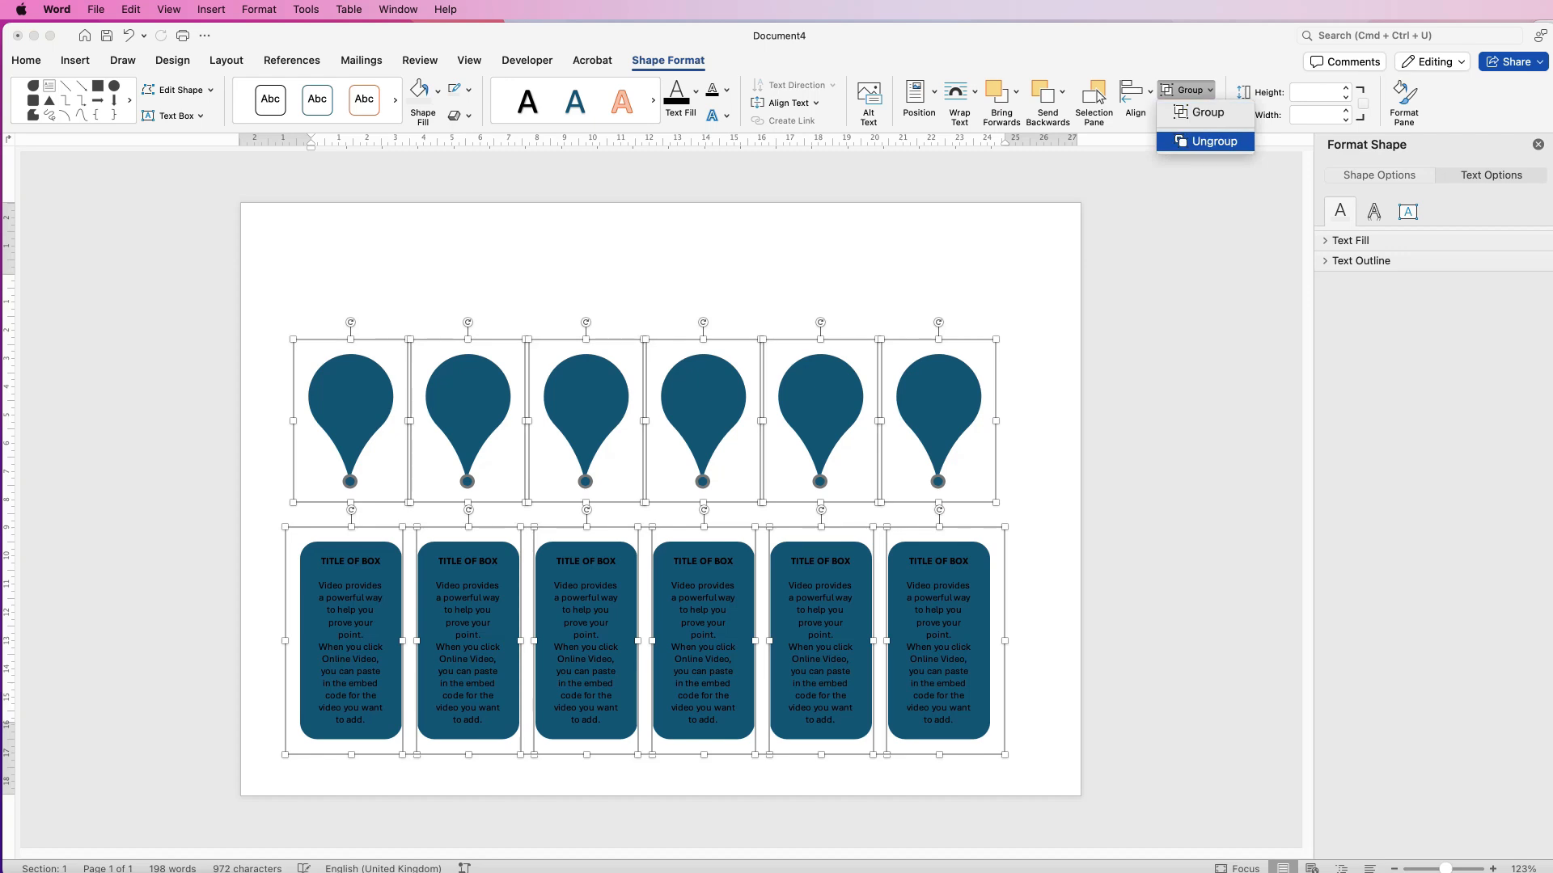
pyautogui.click(1213, 141)
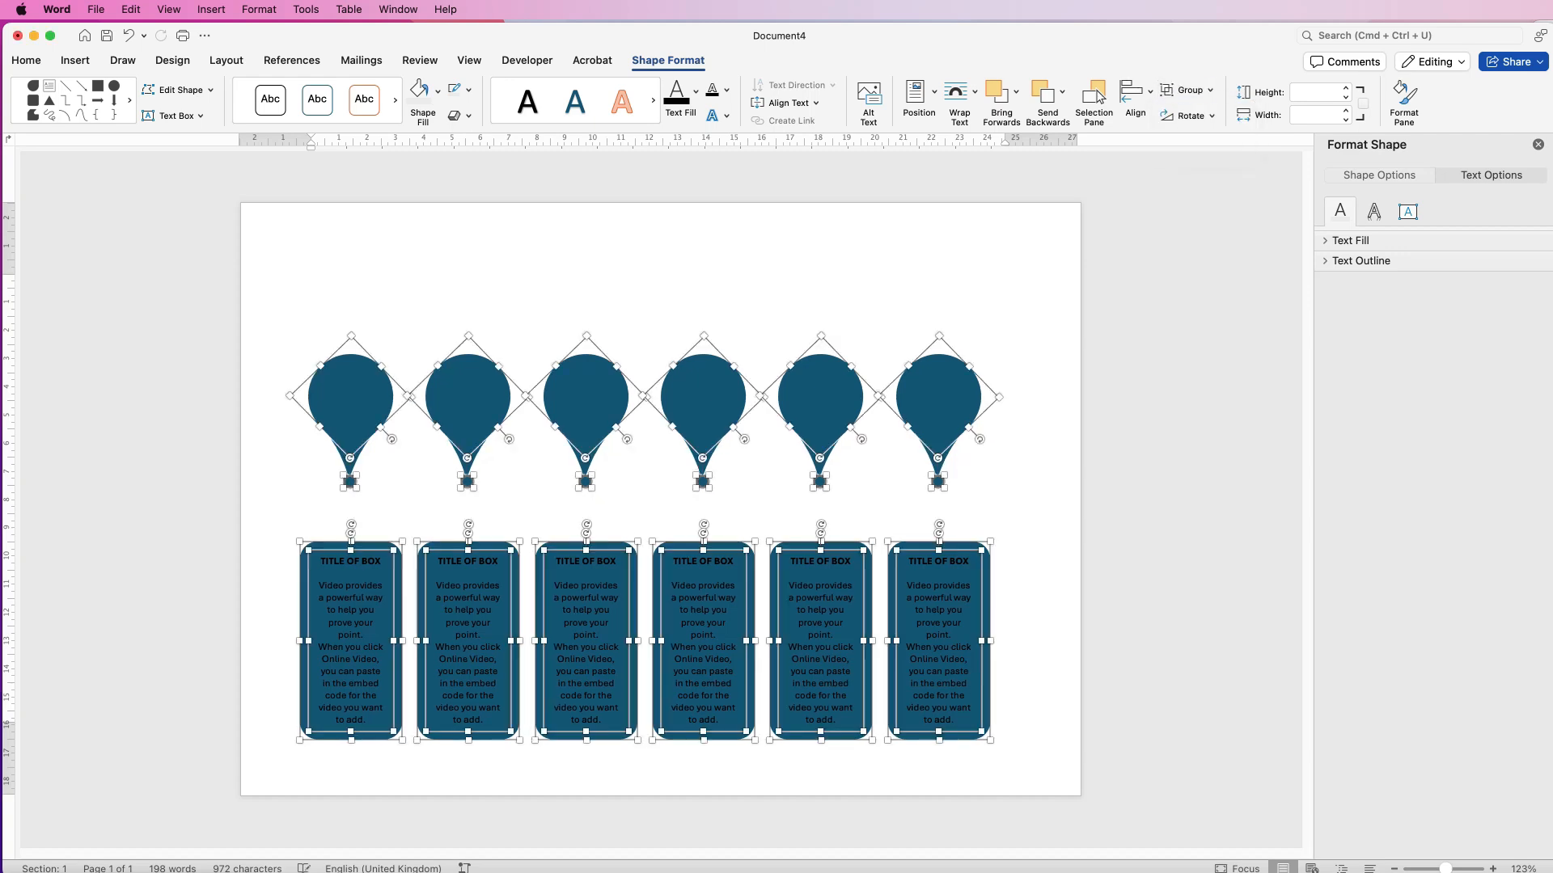
pyautogui.click(312, 277)
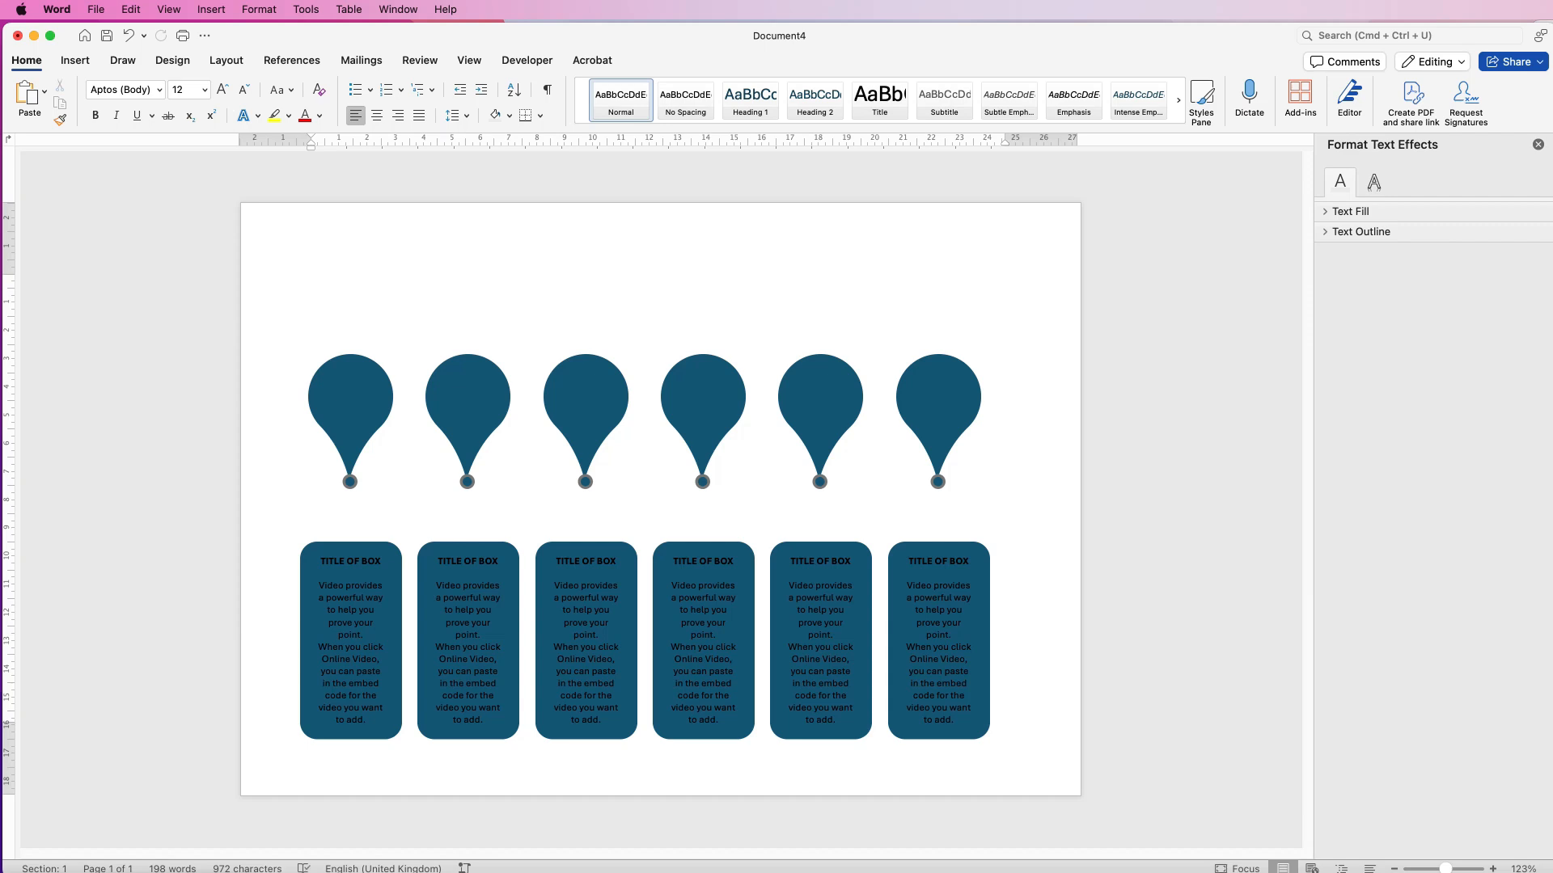
# Fill the first column's teardrop, small circle and rounded box with yellow from the recent colours.
pyautogui.click(350, 397)
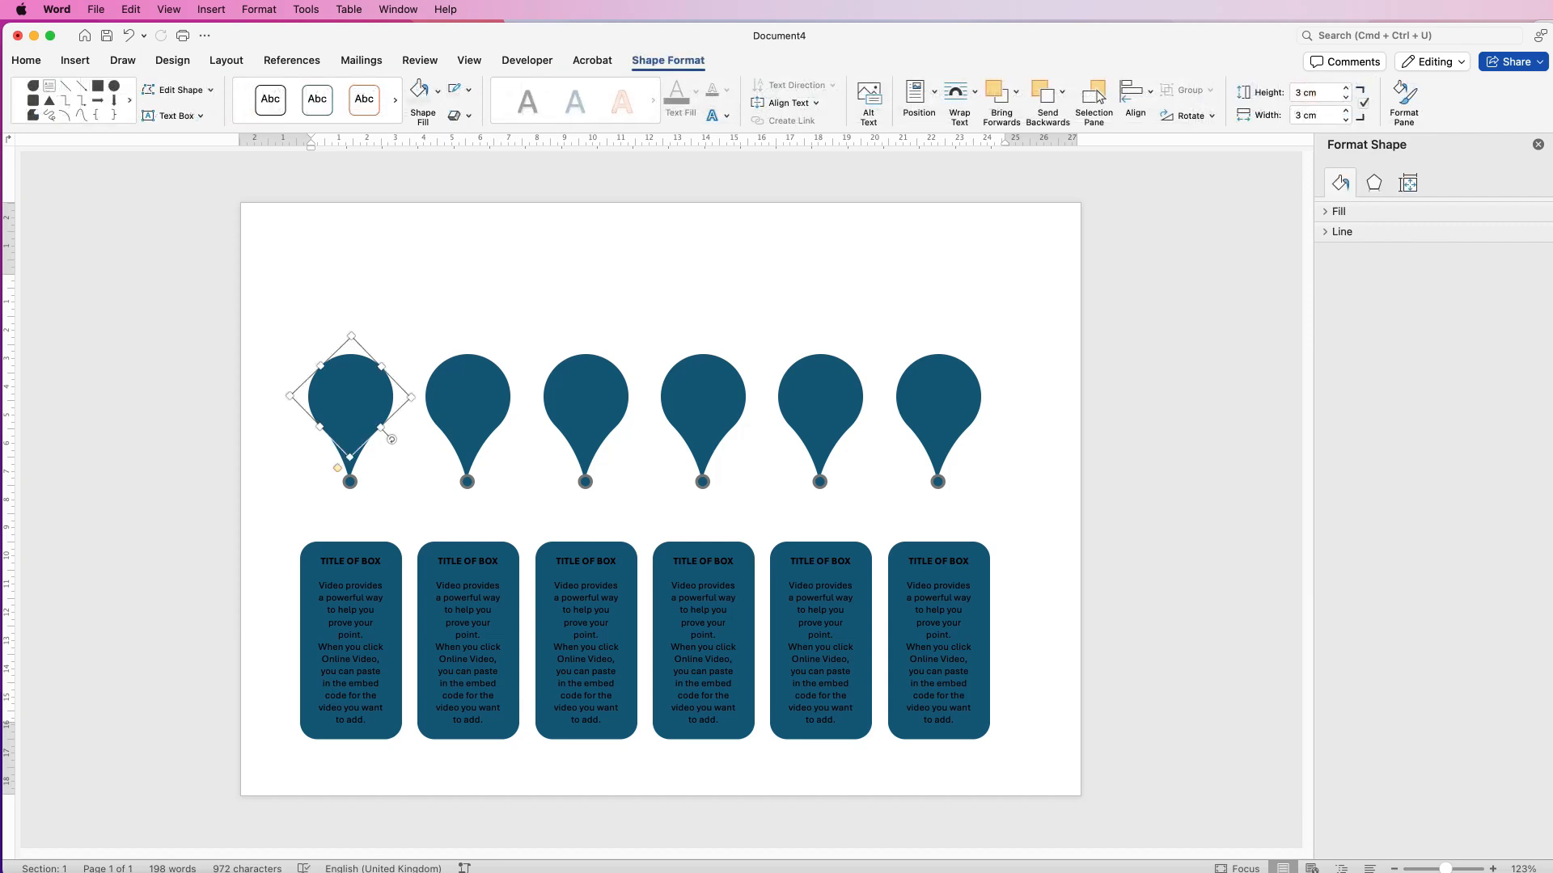
pyautogui.click(437, 90)
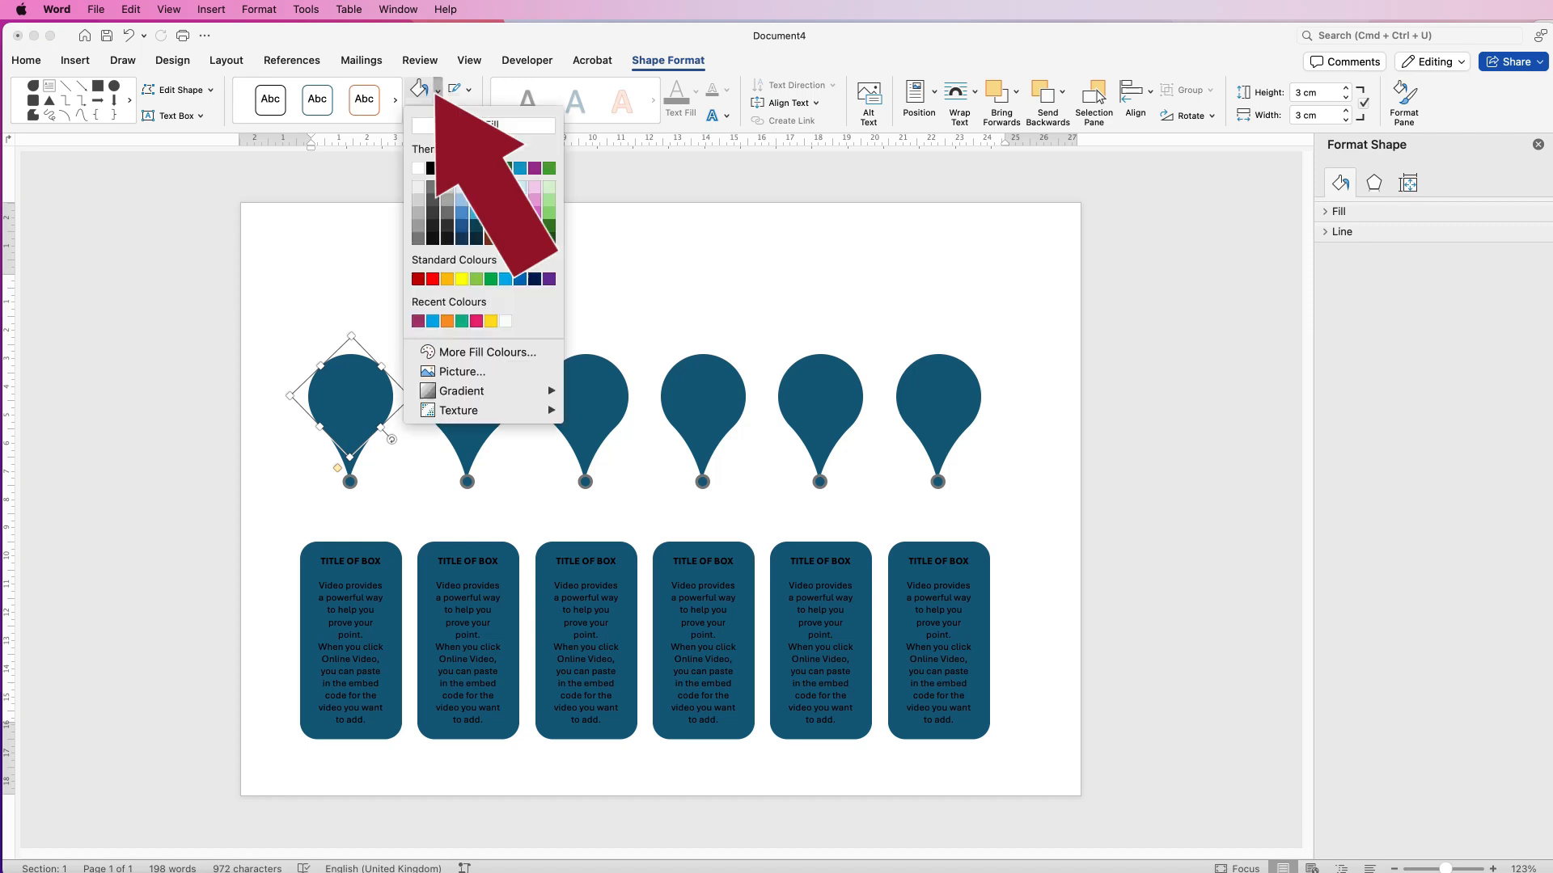
pyautogui.click(491, 321)
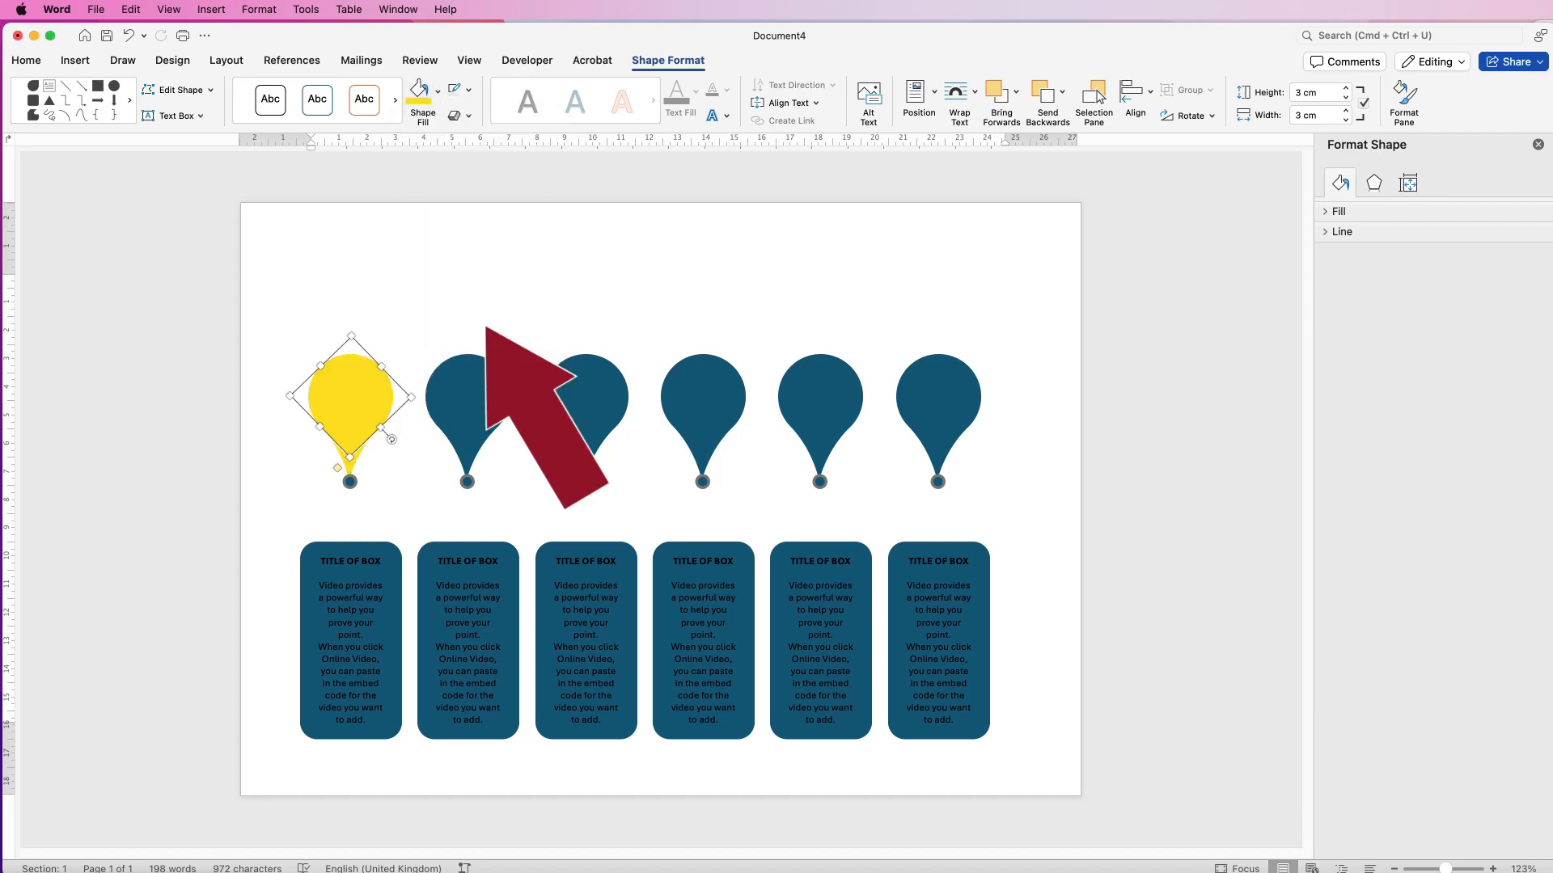
pyautogui.click(350, 482)
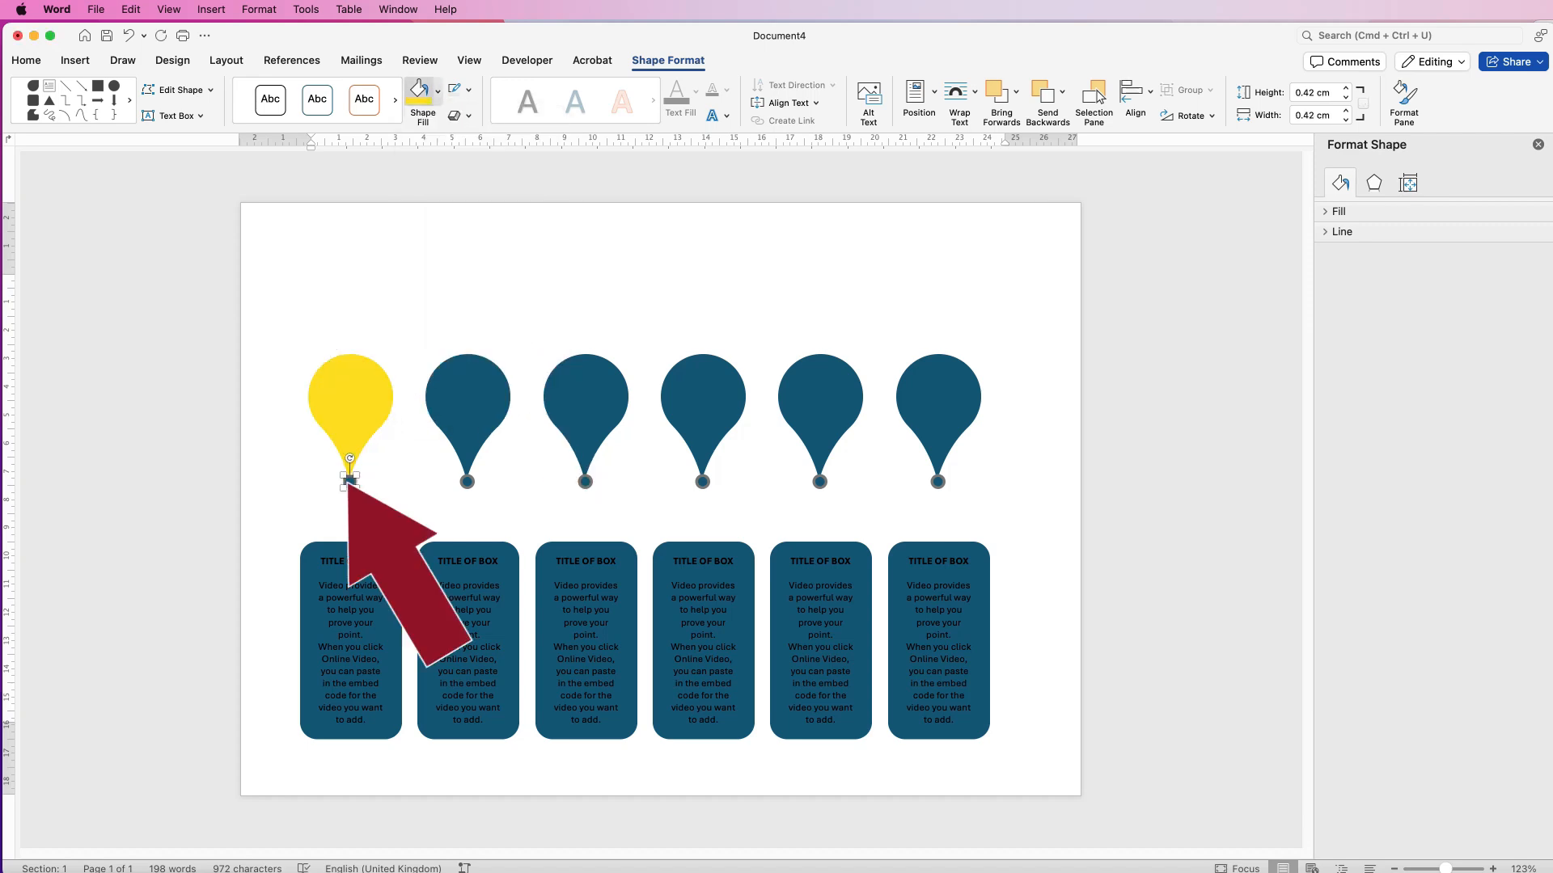
pyautogui.click(419, 90)
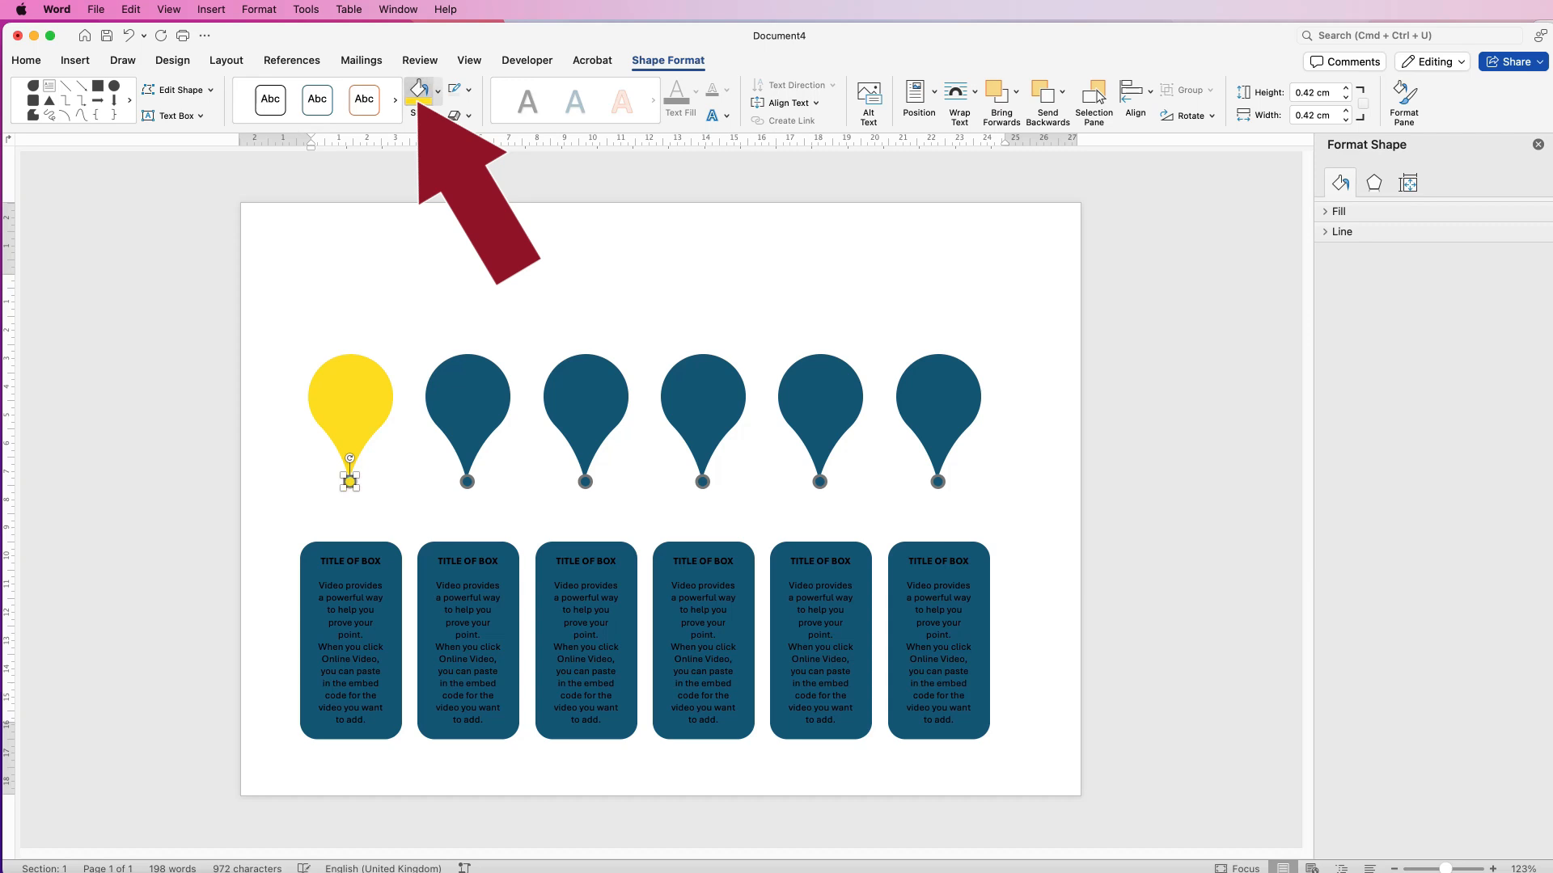
pyautogui.click(391, 719)
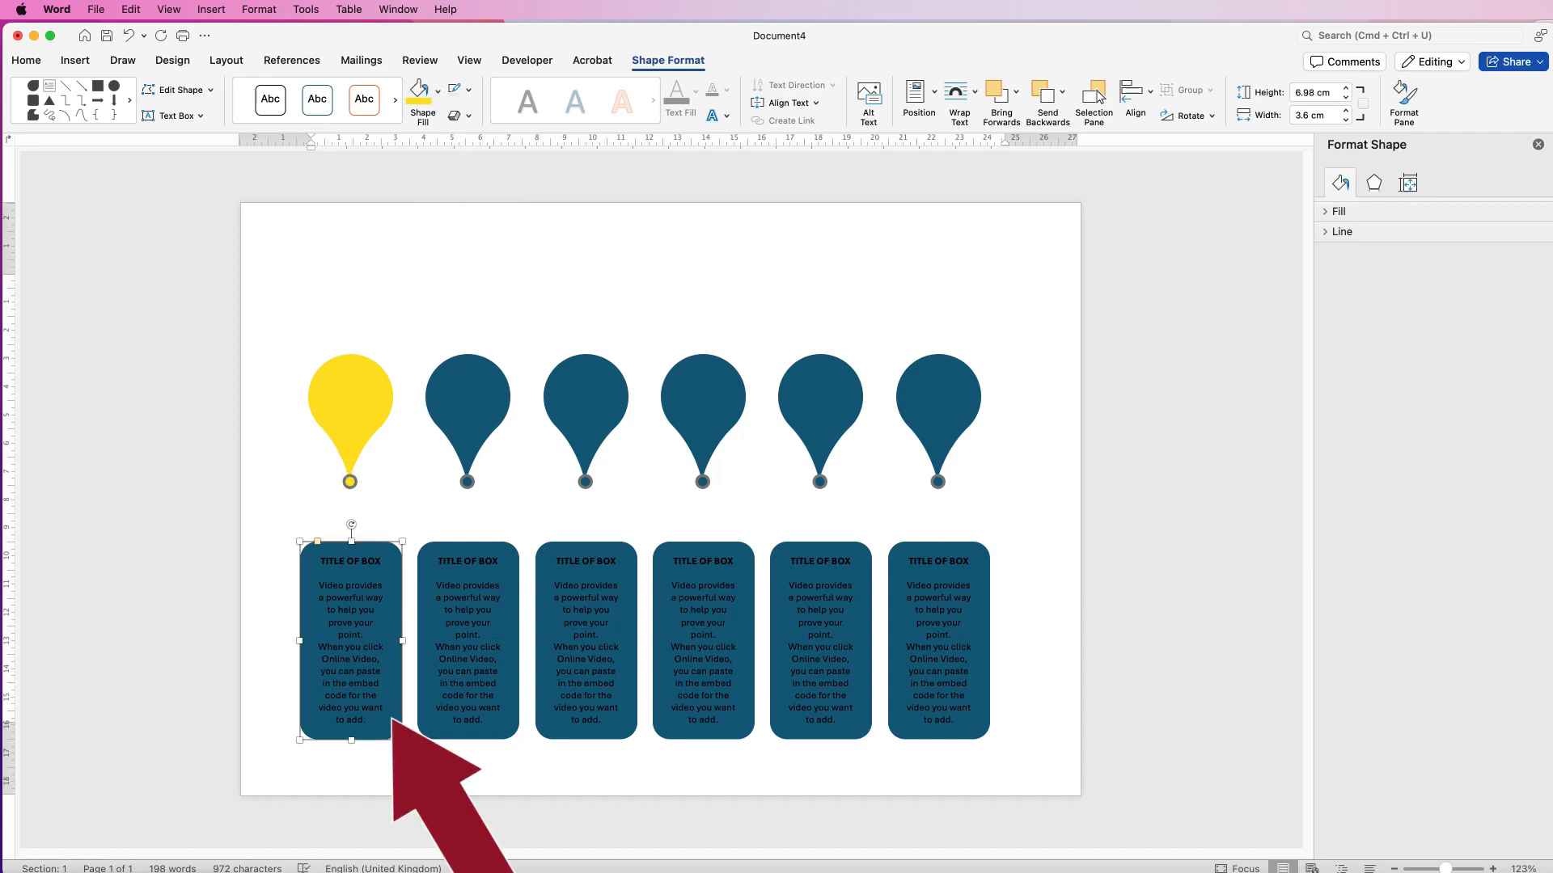
pyautogui.click(419, 92)
# Fill the second column's teardrop, circle and rounded box with pink, and the third column's matching shapes with green.
pyautogui.click(467, 396)
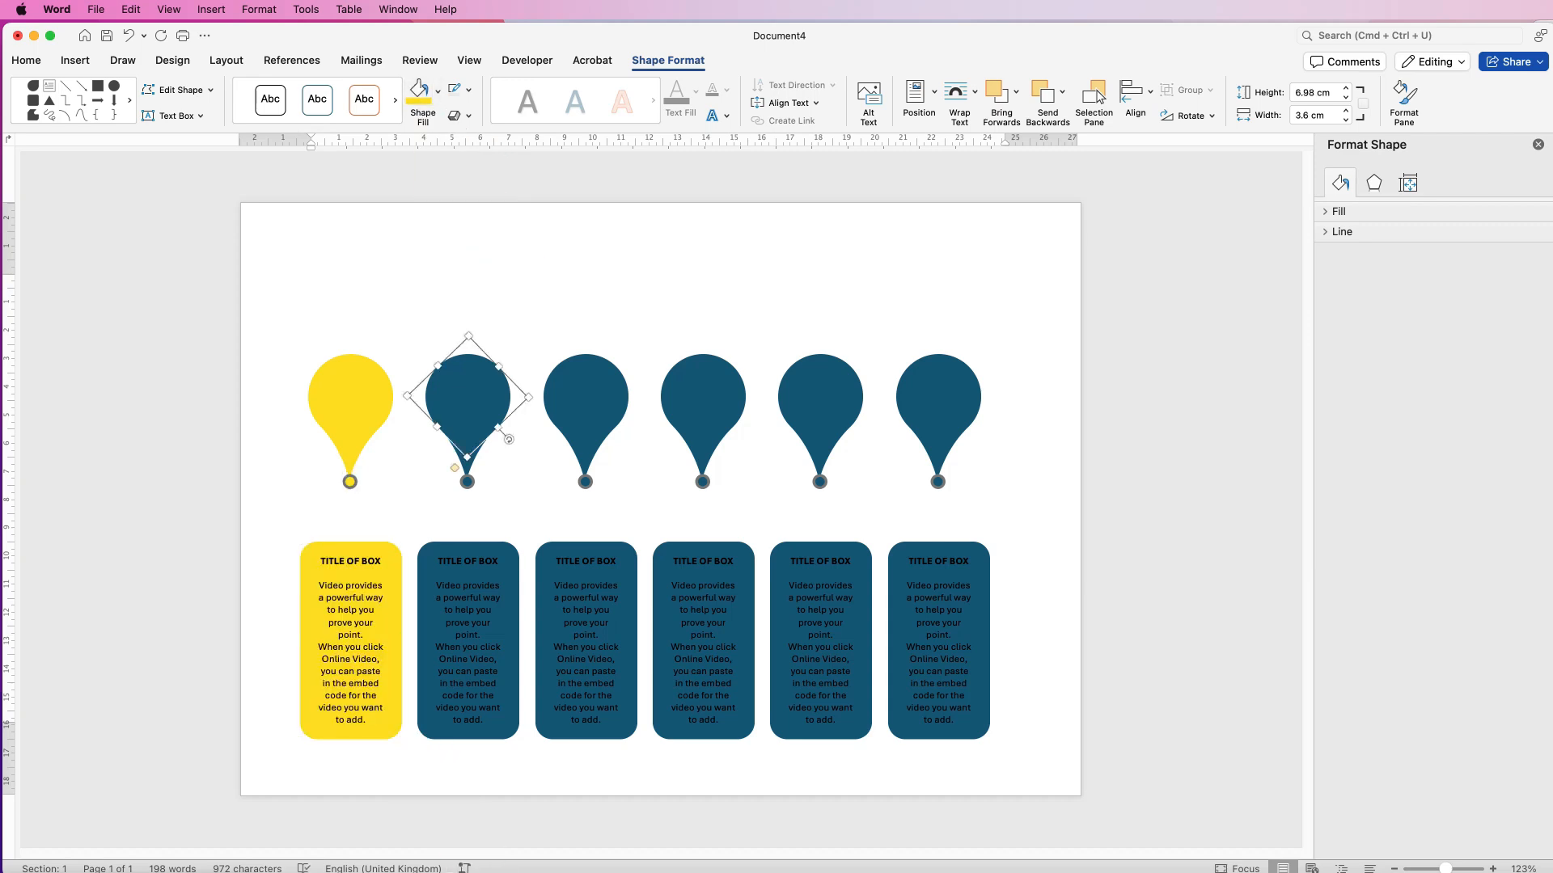
pyautogui.click(468, 720)
pyautogui.click(419, 92)
pyautogui.click(585, 396)
pyautogui.click(585, 482)
pyautogui.click(419, 92)
# Fill the fourth column's teardrop, small circle and rounded box with orange.
pyautogui.click(703, 396)
pyautogui.click(701, 482)
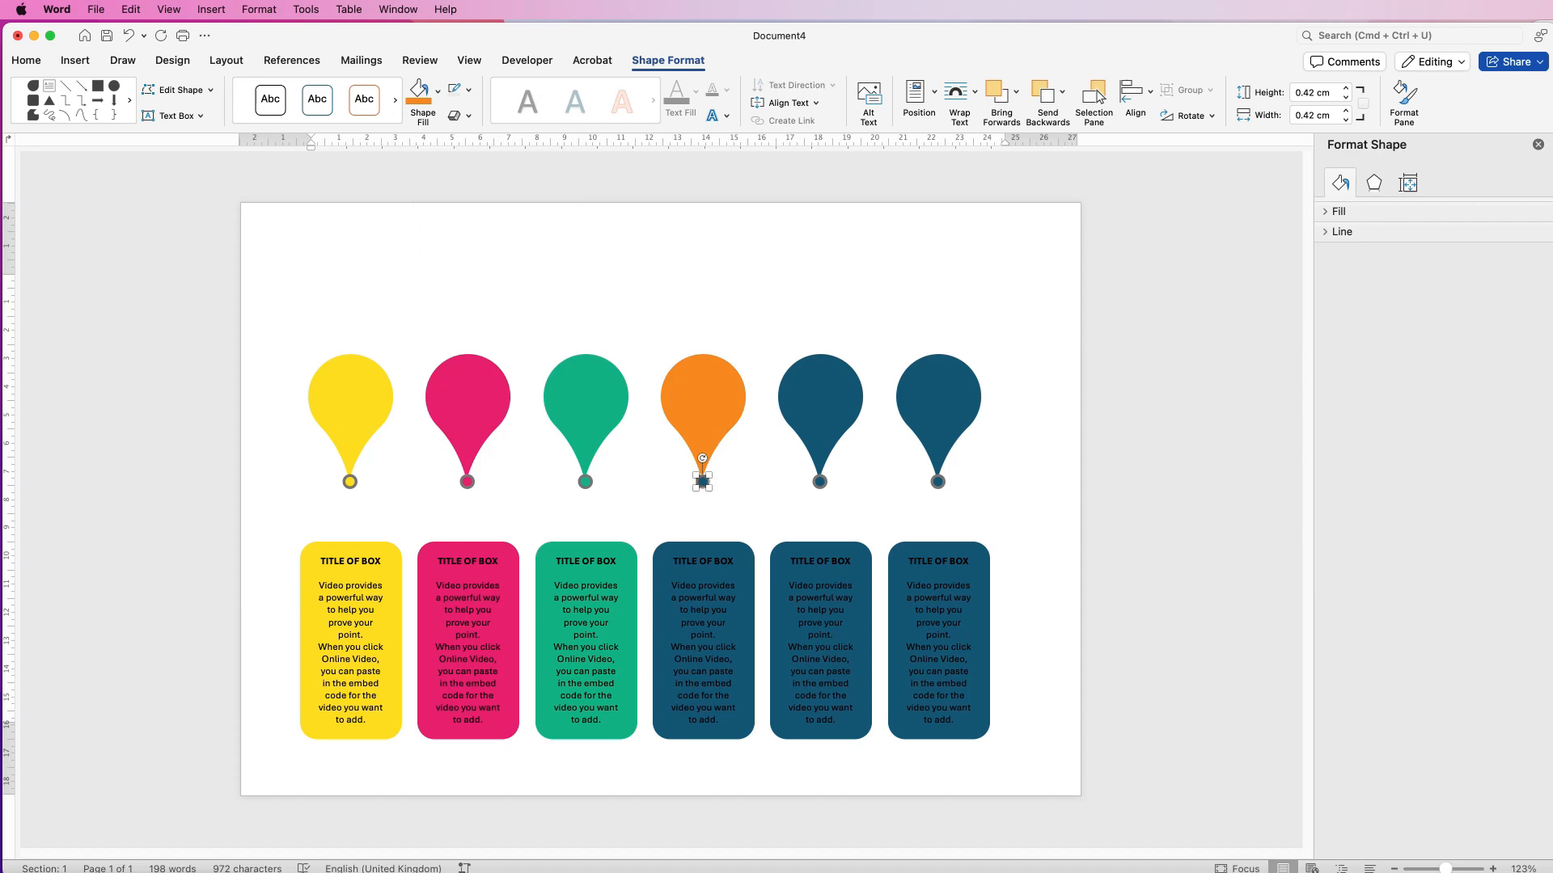
pyautogui.click(419, 92)
pyautogui.click(702, 720)
pyautogui.click(419, 92)
# Fill the fifth column's teardrop, circle and box with light blue and the sixth column's with purple, leaving nothing selected.
pyautogui.click(820, 397)
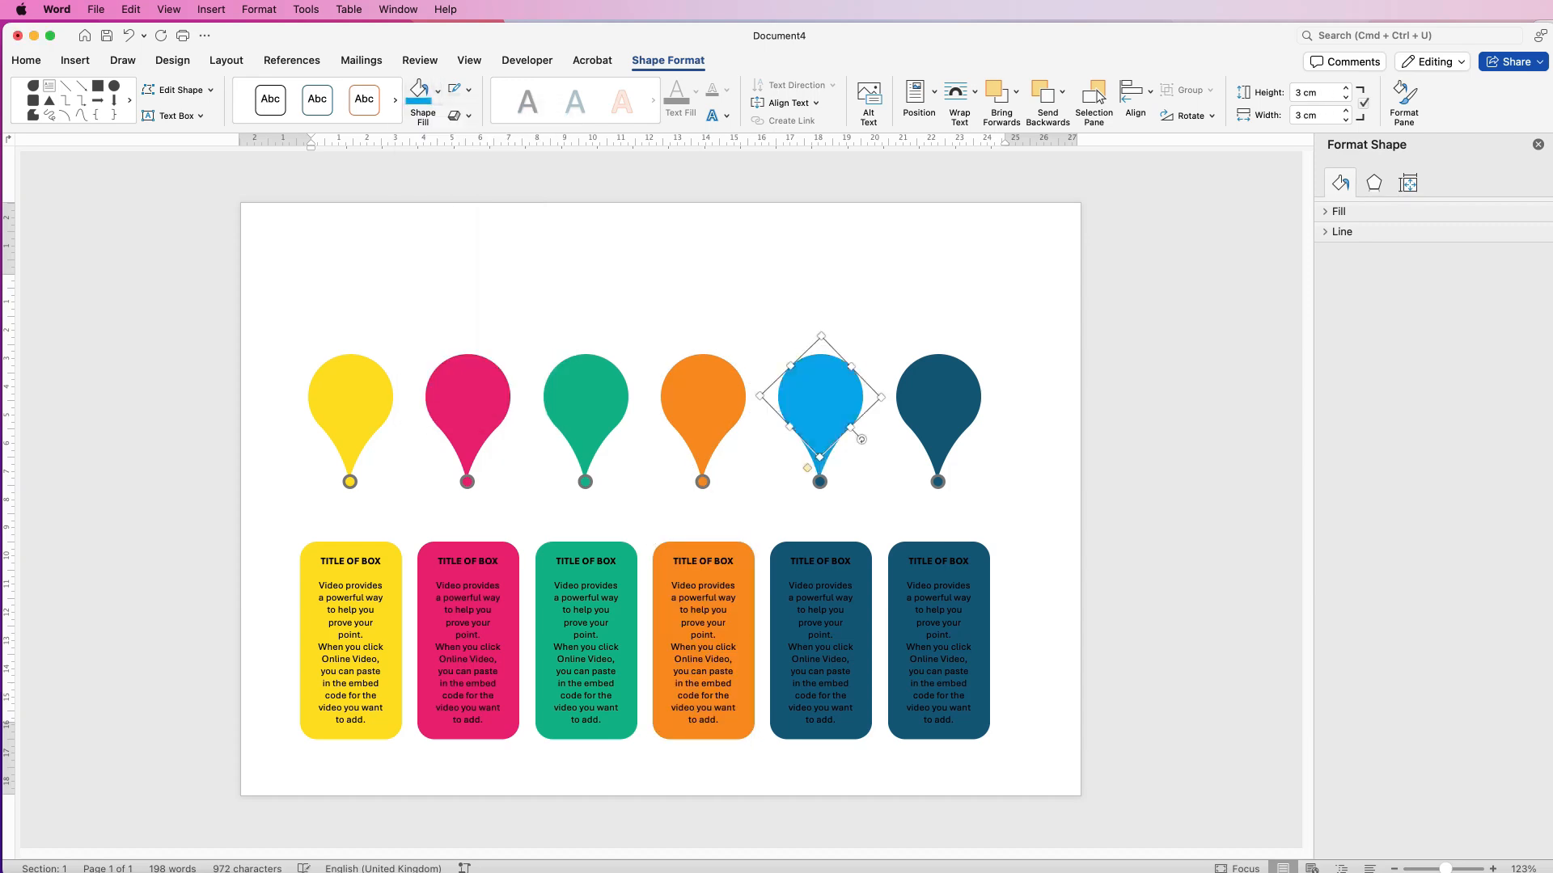
pyautogui.click(938, 396)
pyautogui.click(438, 92)
pyautogui.click(490, 322)
pyautogui.click(314, 281)
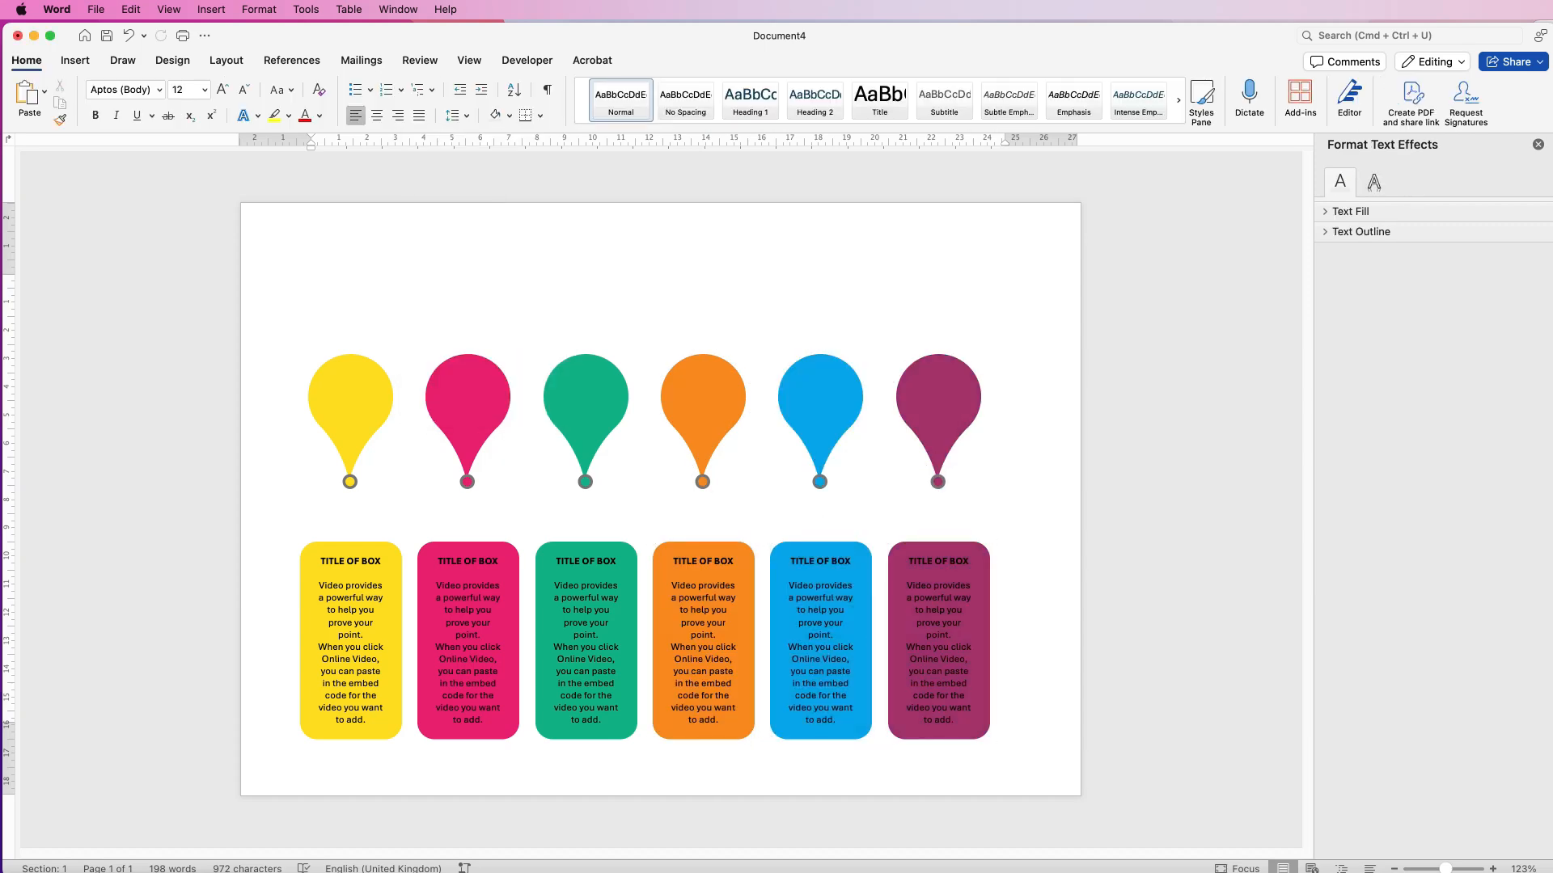
# Draw a thin rectangle about 23.72 cm wide and 0.13 cm high across the six small circles, from the first teardrop to the last.
pyautogui.click(76, 61)
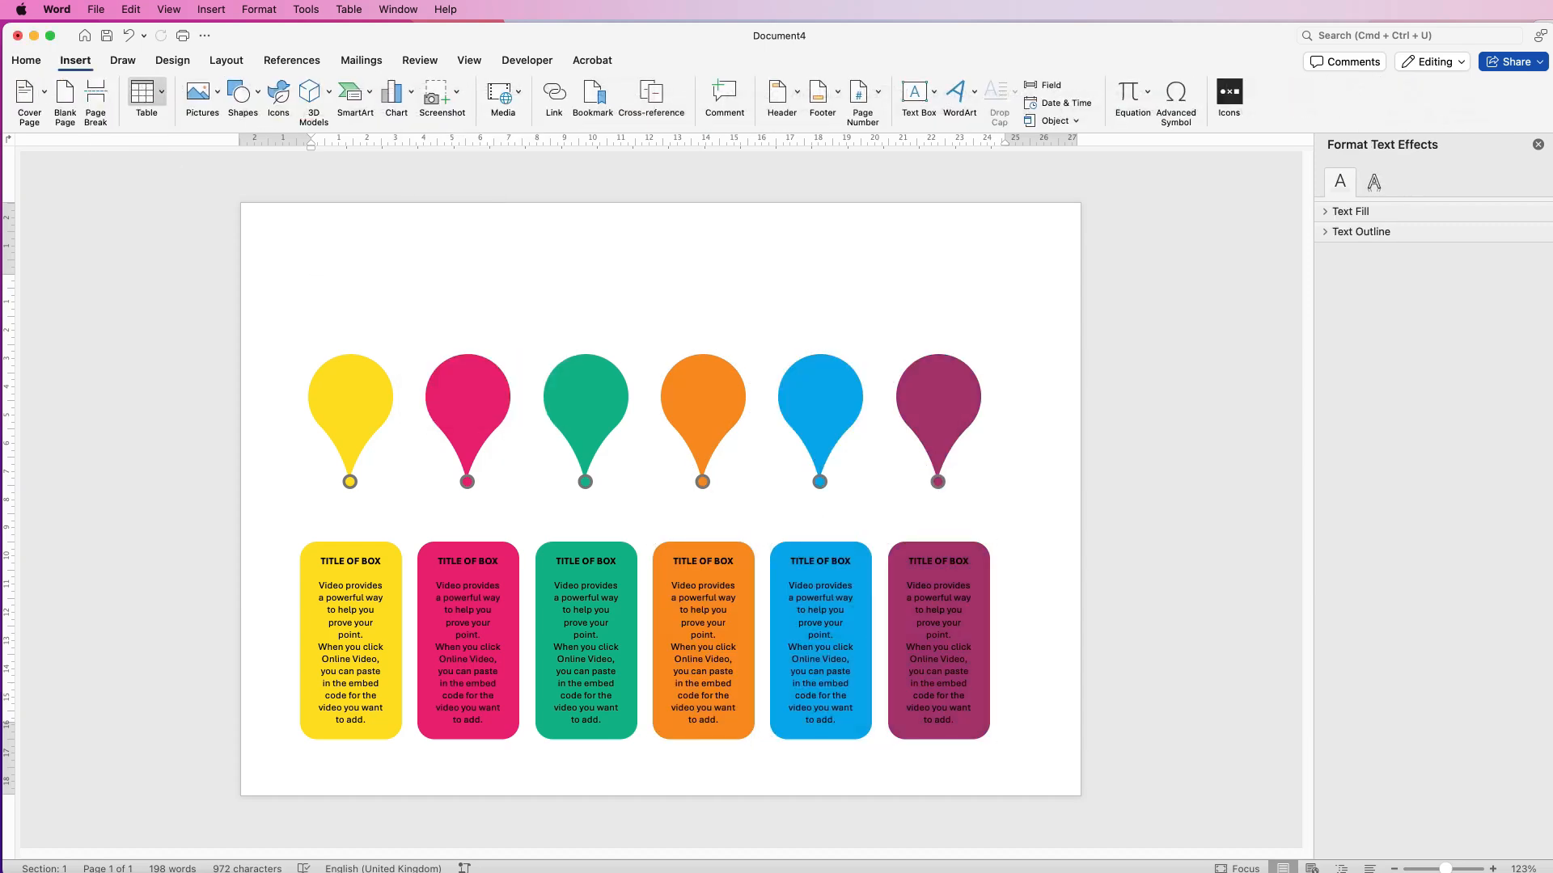
pyautogui.click(241, 92)
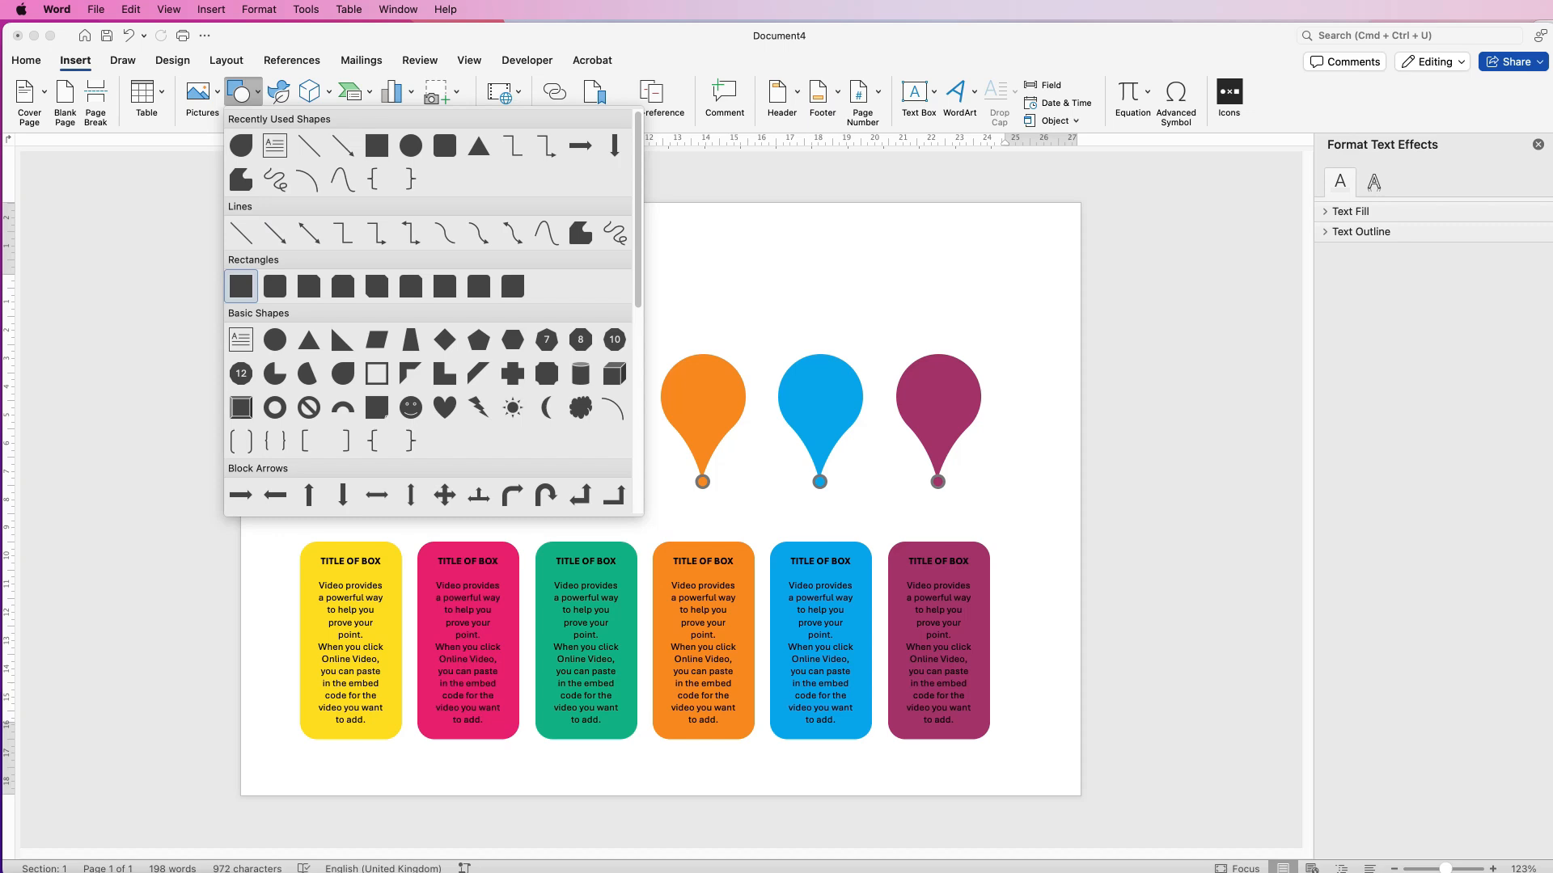
pyautogui.click(241, 286)
pyautogui.moveTo(308, 476); pyautogui.dragTo(981, 479)
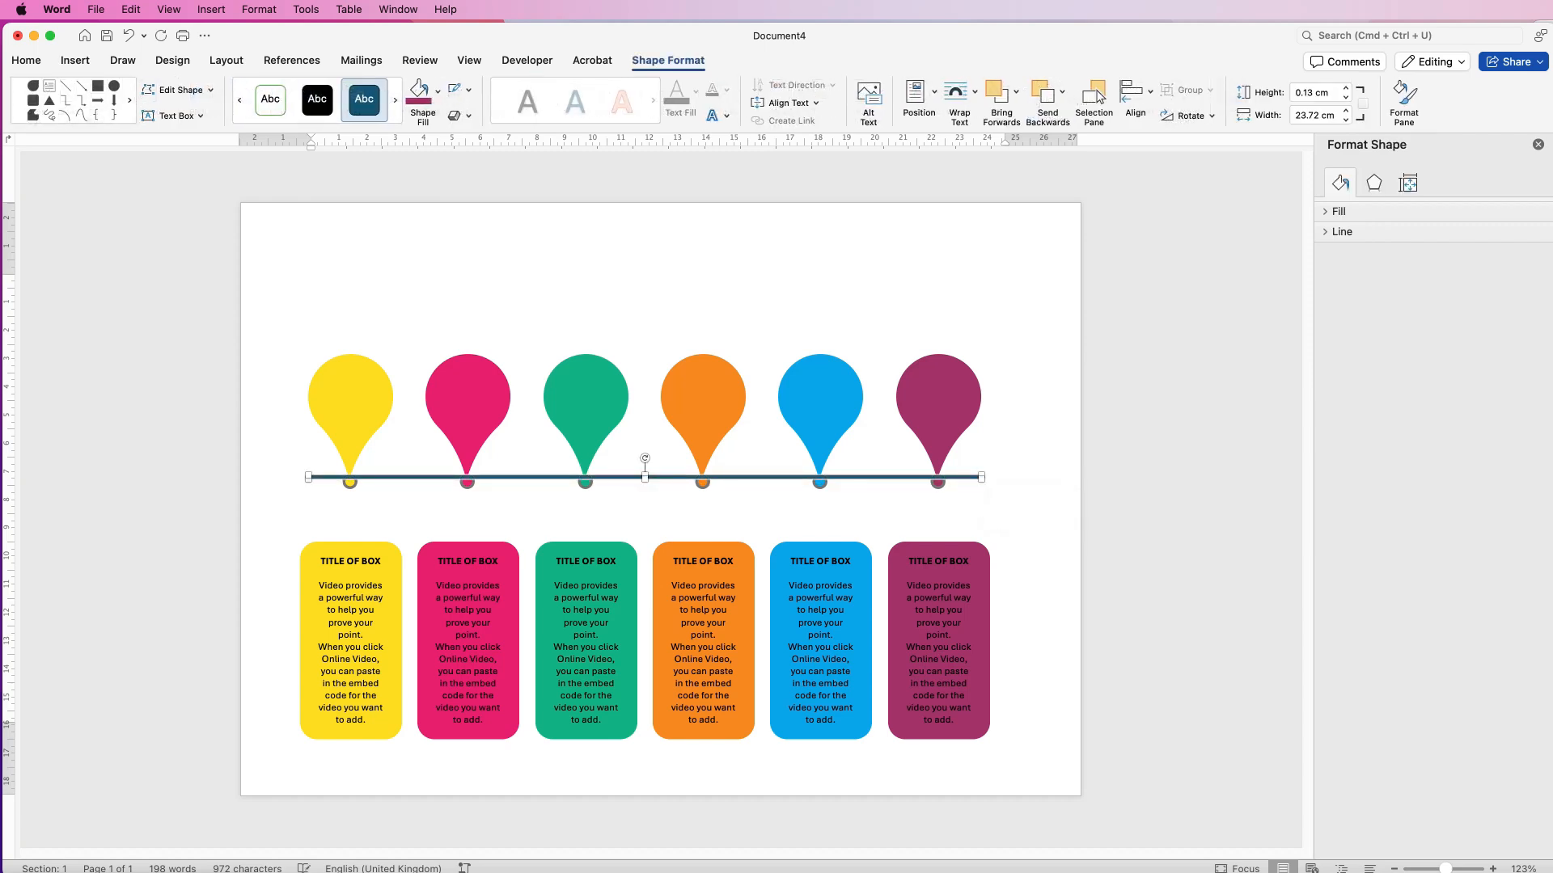
# Open the fill colour choices for the thin horizontal rectangle.
pyautogui.click(437, 91)
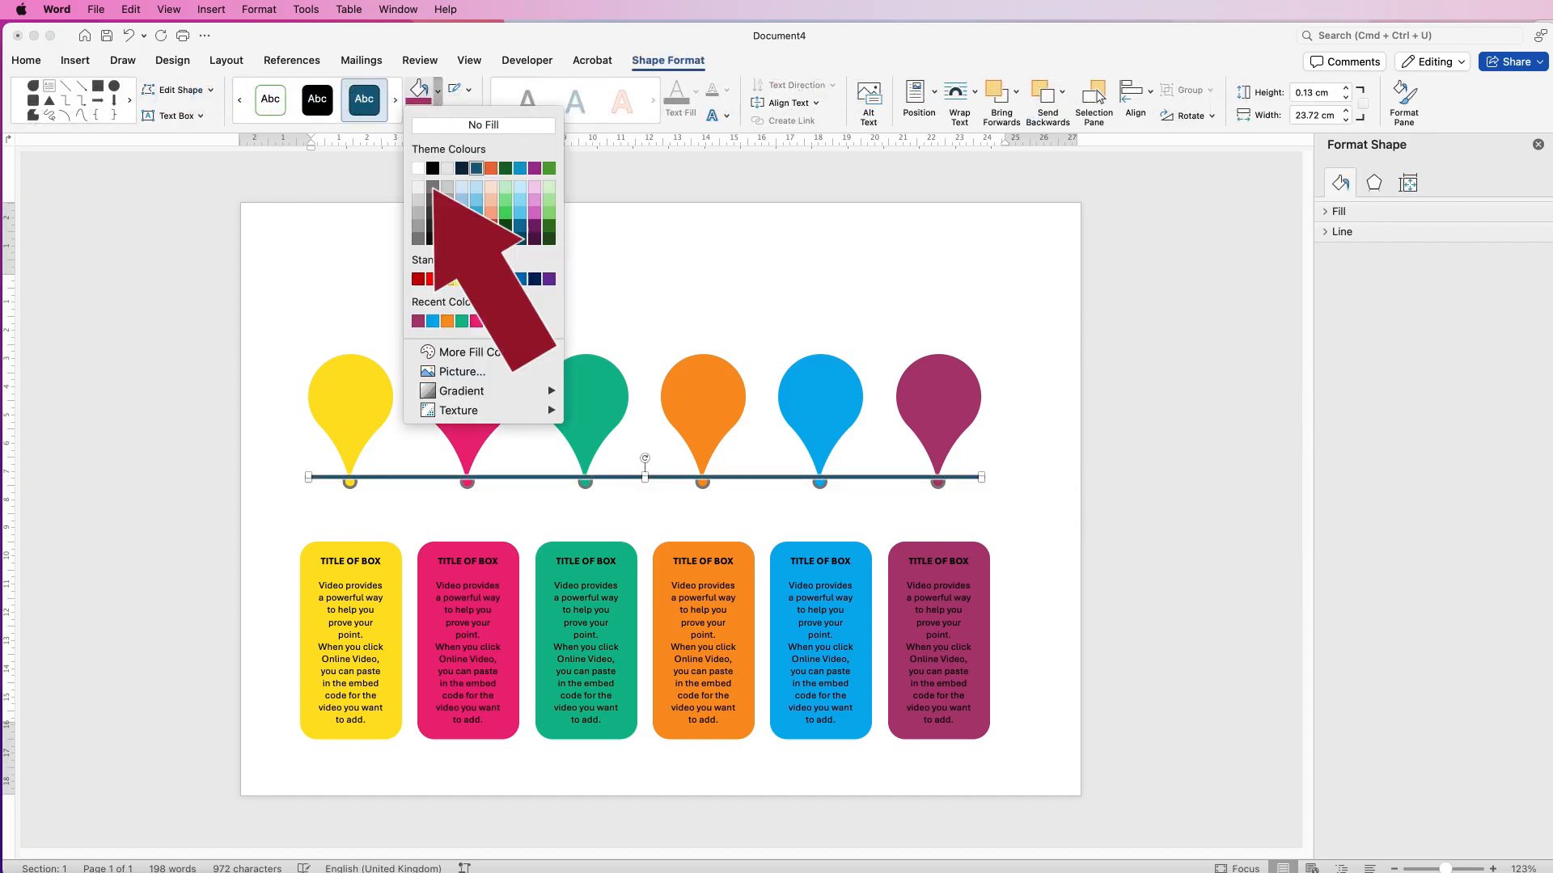